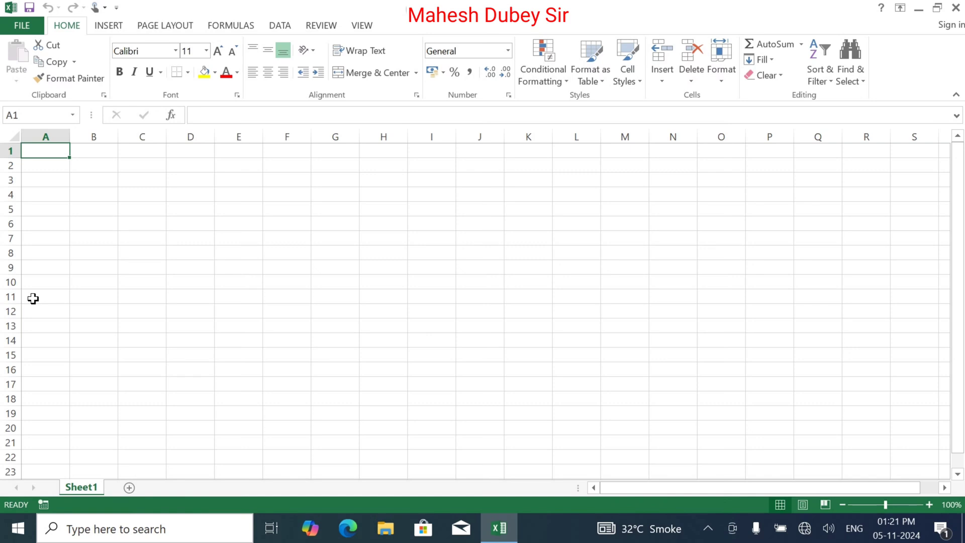
Enter the title 'Kshama Computer Institute' in A1 and 'Record of Student' in A2.
{"action": "type", "text": "K"}
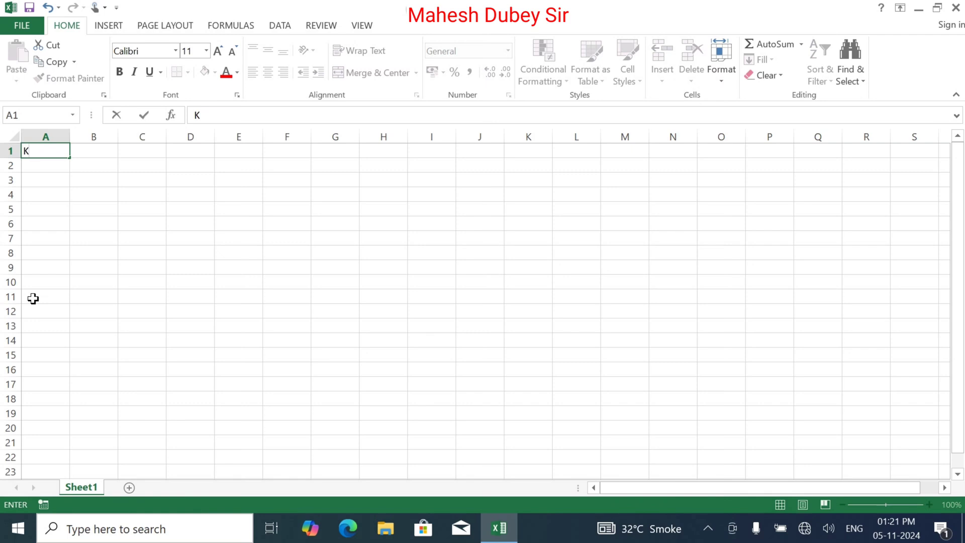
{"action": "type", "text": "shama Comp"}
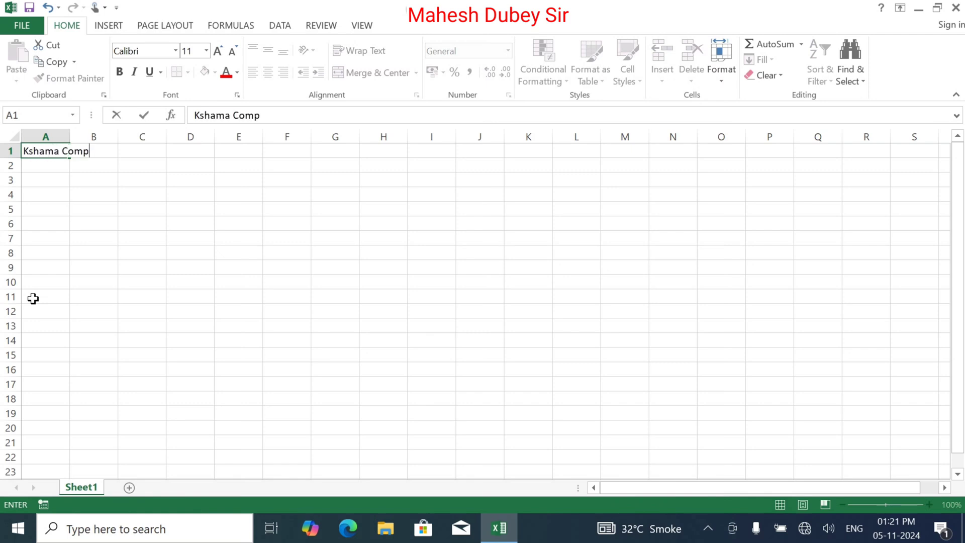
{"action": "type", "text": "uter Instity"}
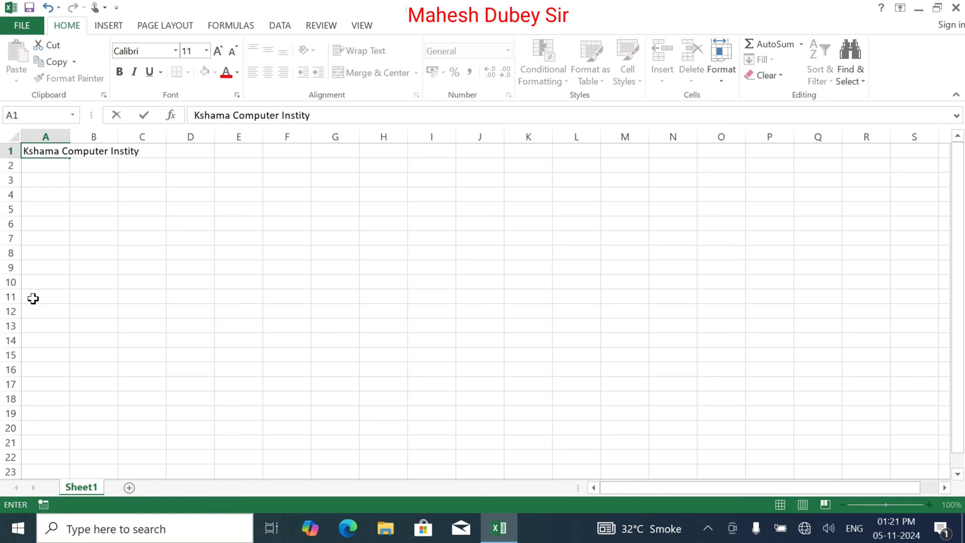
{"action": "key", "text": "BackSpace"}
{"action": "type", "text": "ute"}
{"action": "key", "text": "Return"}
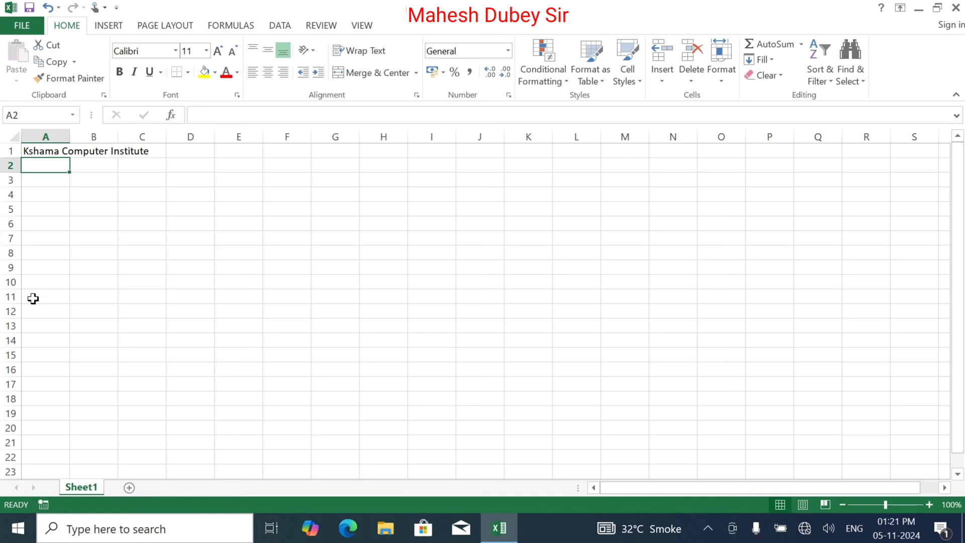
{"action": "type", "text": "Re"}
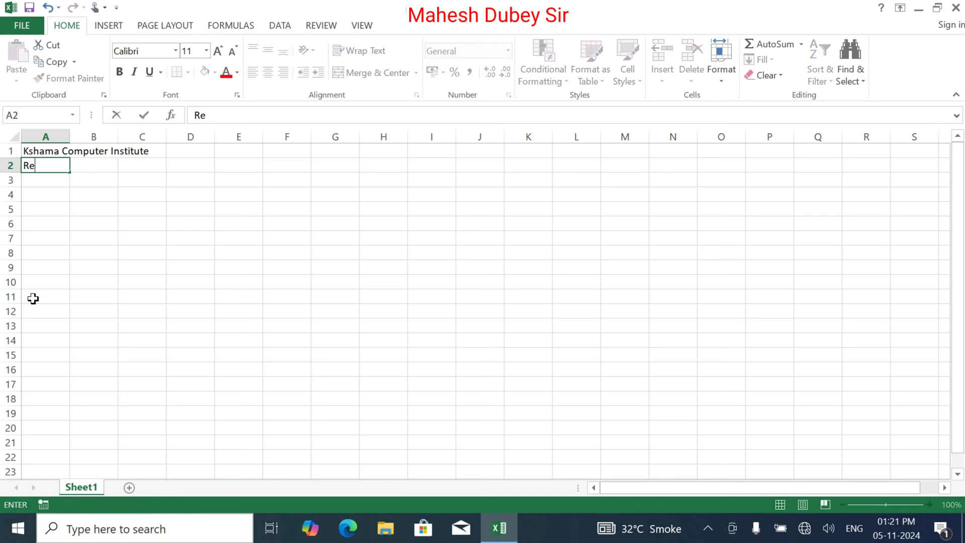
{"action": "type", "text": "cord of Student"}
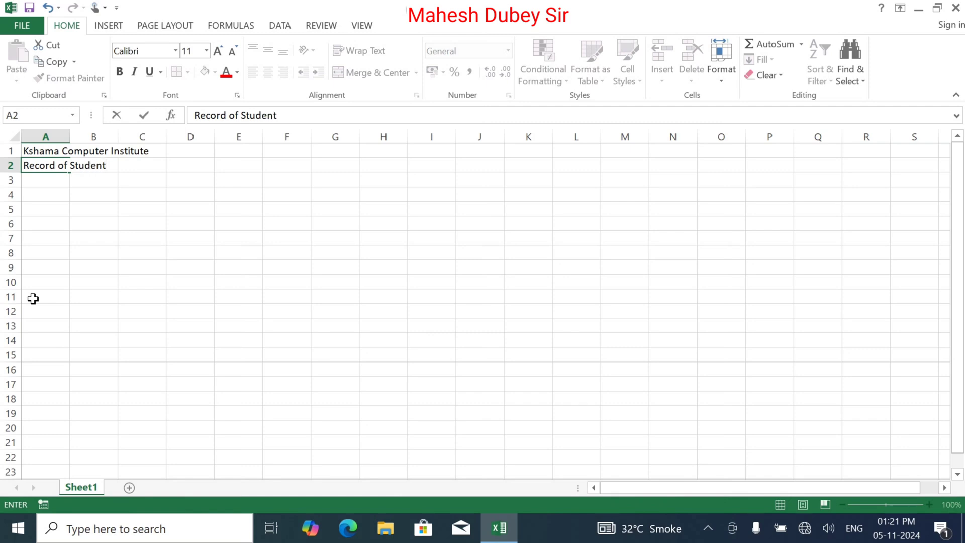
{"action": "key", "text": "Return"}
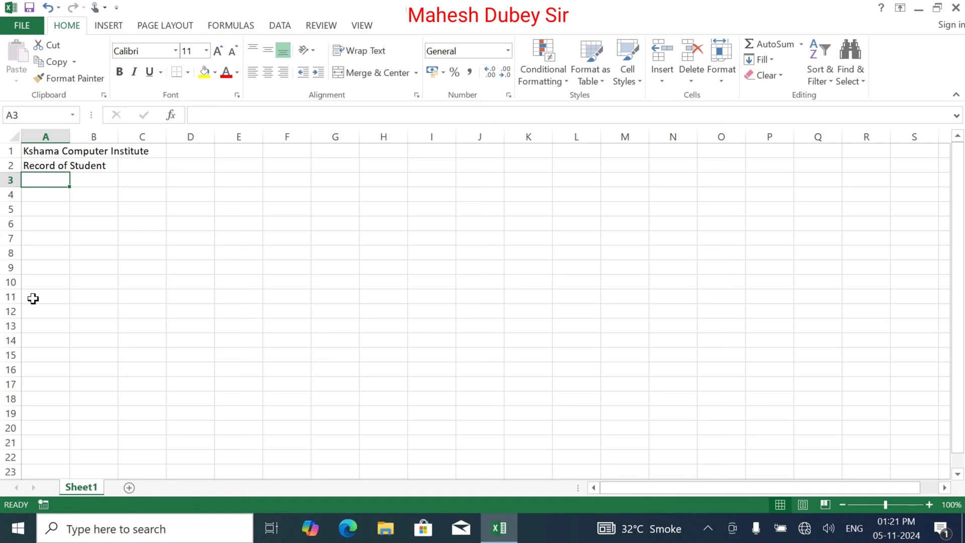
Type the headings Sr, Name, Father Name, Mother Name and Date of Birth in A3:E3.
{"action": "type", "text": "Sr"}
{"action": "key", "text": "Tab"}
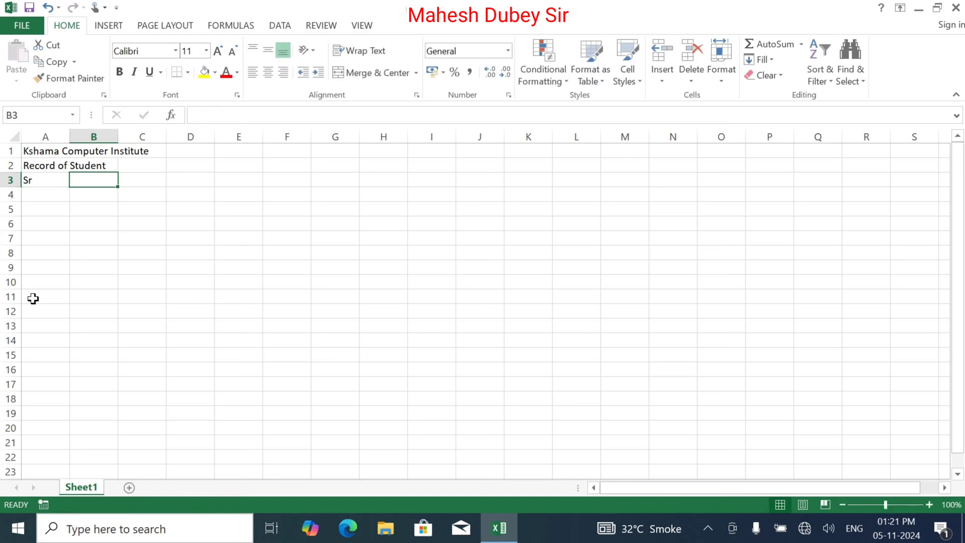
{"action": "type", "text": "N"}
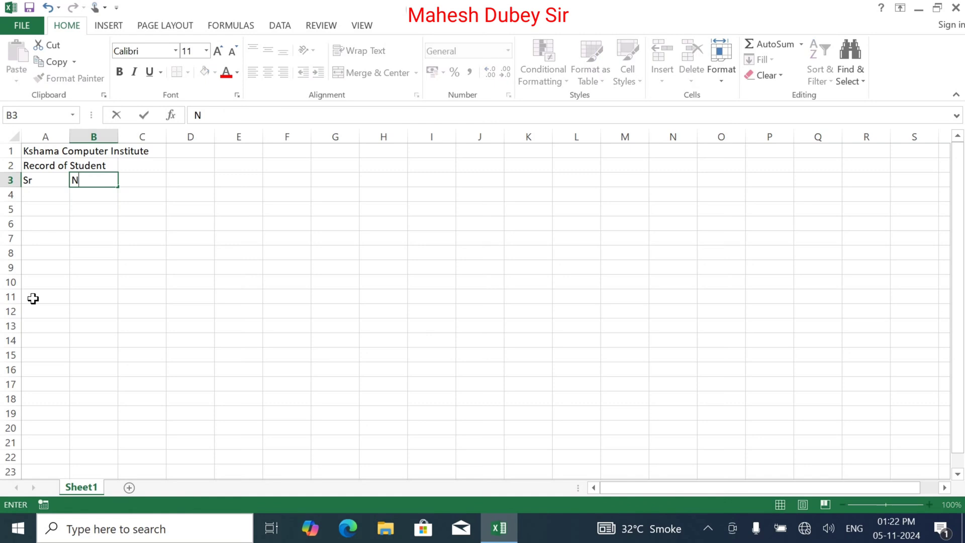
{"action": "type", "text": "ame"}
{"action": "key", "text": "Tab"}
{"action": "key", "text": "Left"}
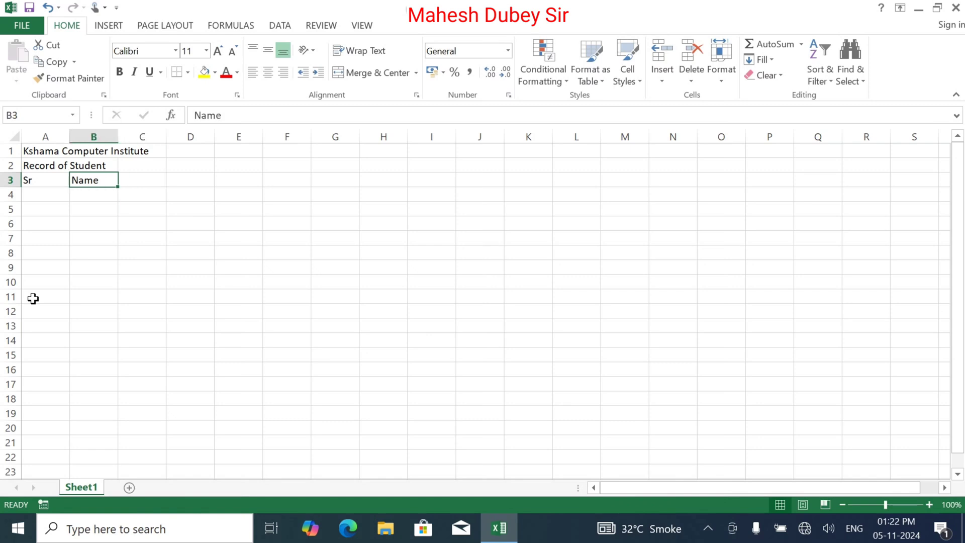
{"action": "key", "text": "Right"}
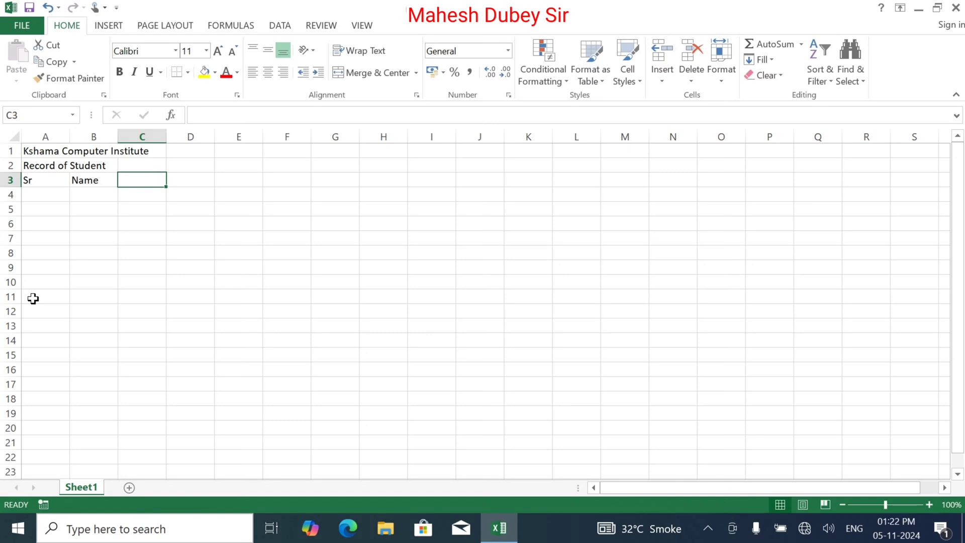
{"action": "type", "text": "Father Name"}
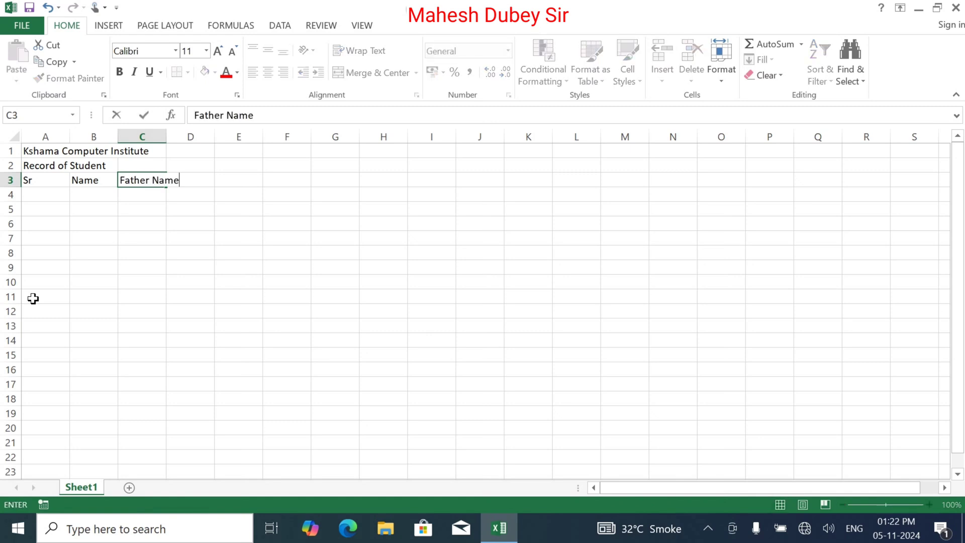
{"action": "key", "text": "Right"}
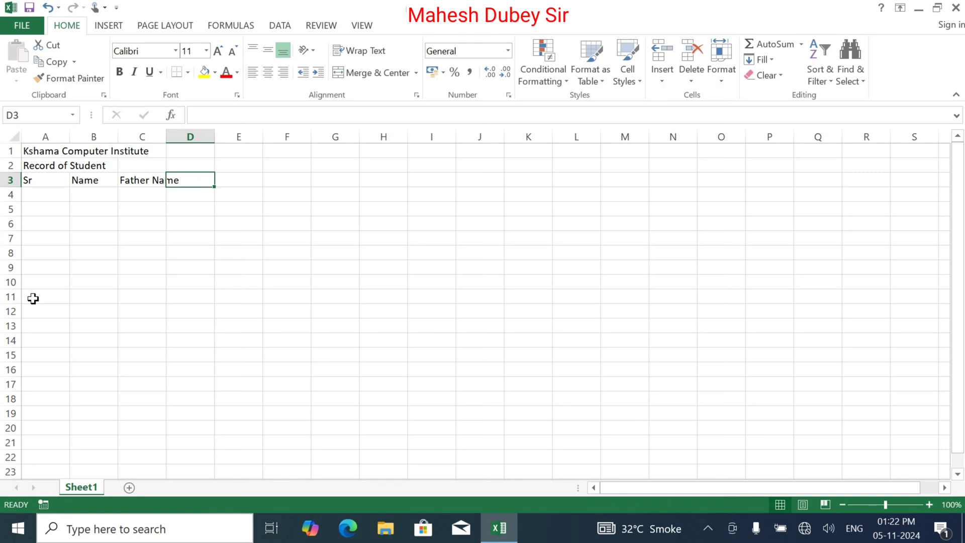
{"action": "type", "text": "Mother Name"}
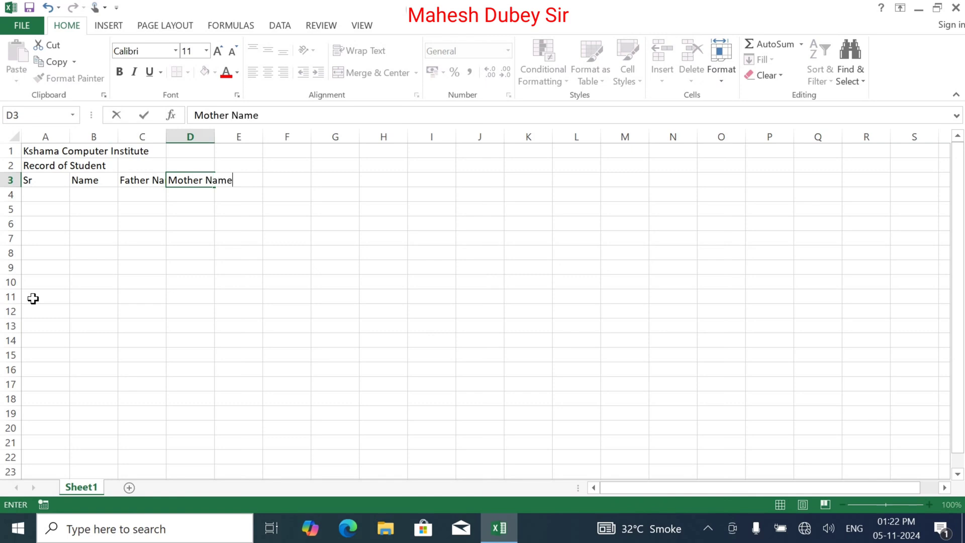
{"action": "key", "text": "ctrl+Return"}
{"action": "key", "text": "Right"}
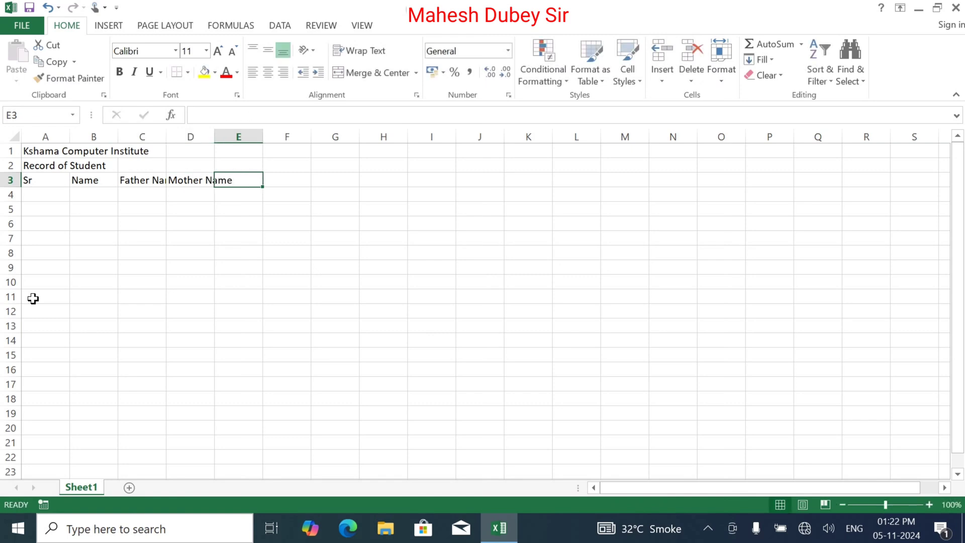
{"action": "type", "text": "Date of "}
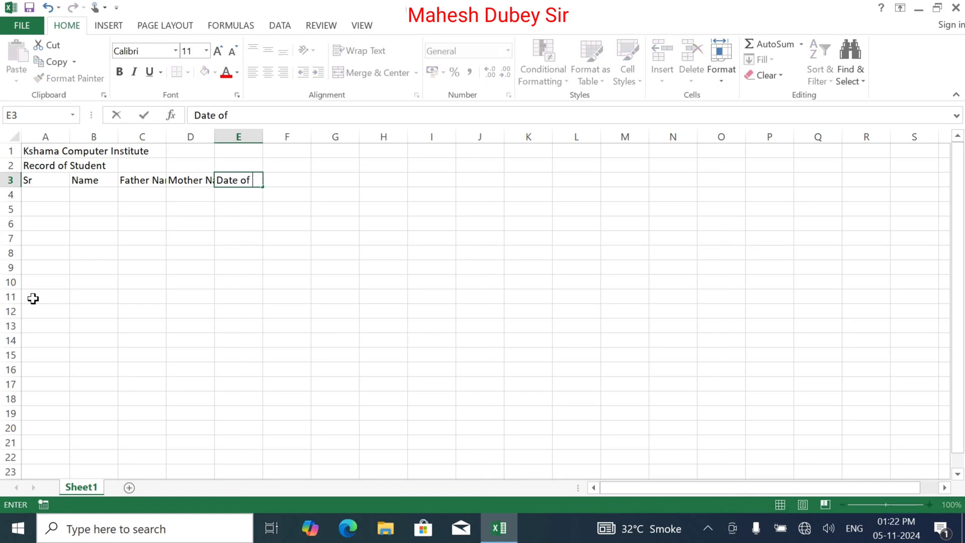
{"action": "type", "text": "Birth"}
{"action": "key", "text": "Right"}
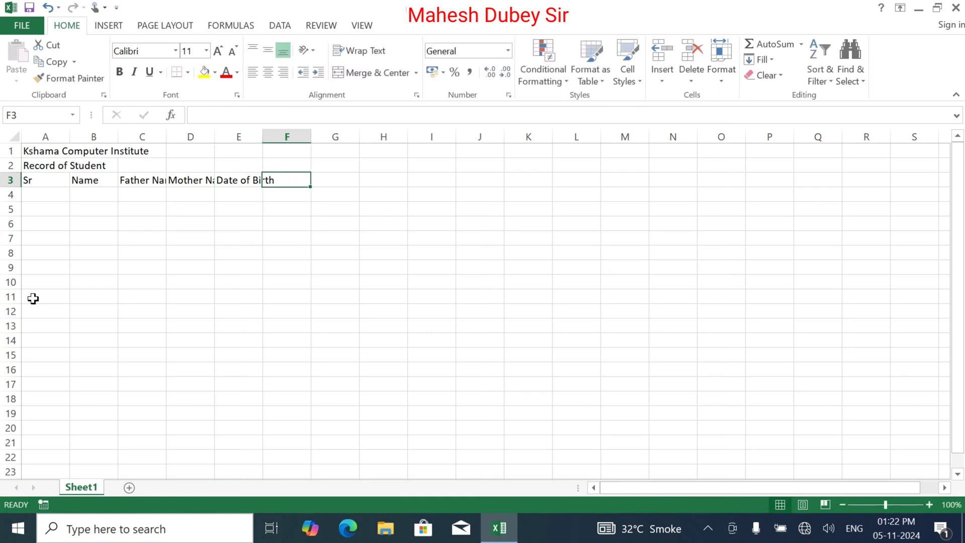
Add the headings Course, Fee, Mobile, Add_Date and Other in F3:J3.
{"action": "type", "text": "Co"}
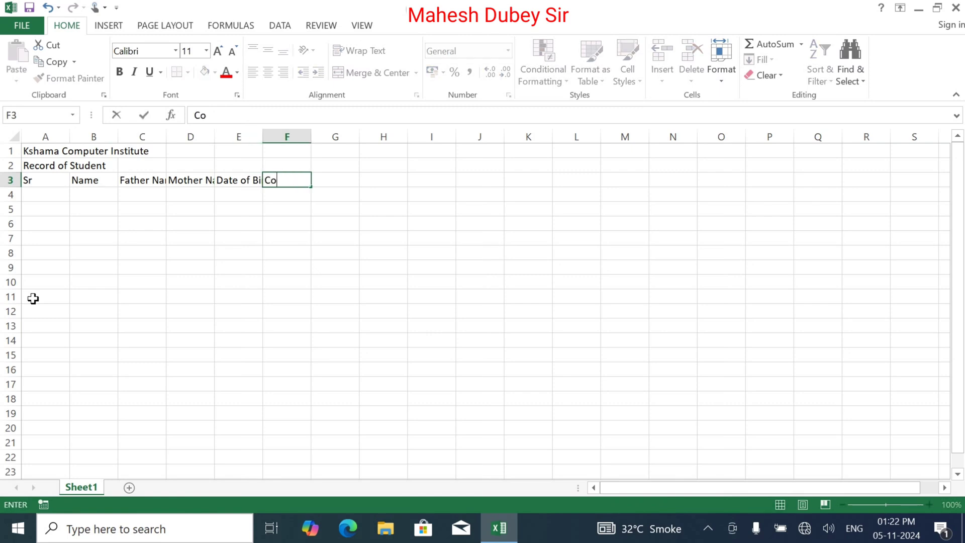
{"action": "type", "text": "urse"}
{"action": "key", "text": "Right"}
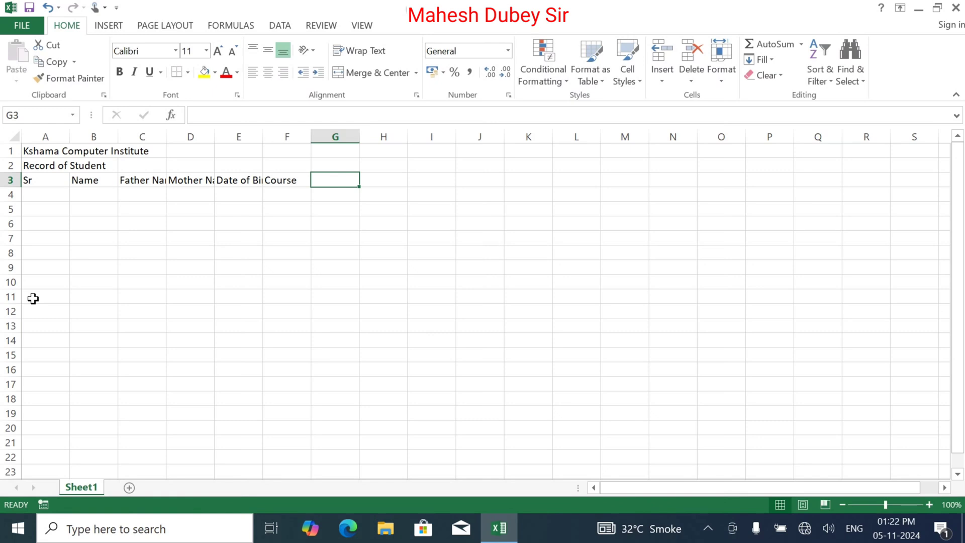
{"action": "type", "text": "B"}
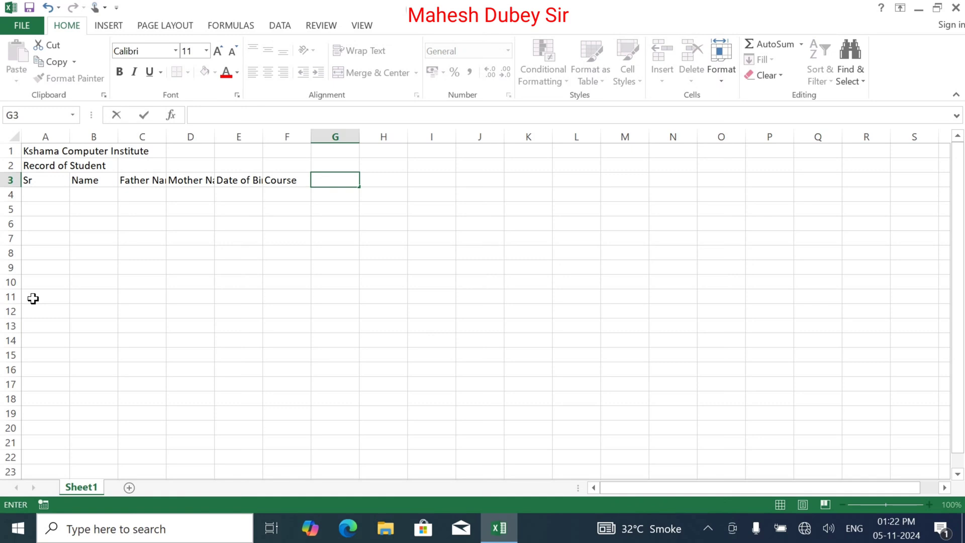
{"action": "type", "text": "ee"}
{"action": "key", "text": "Tab"}
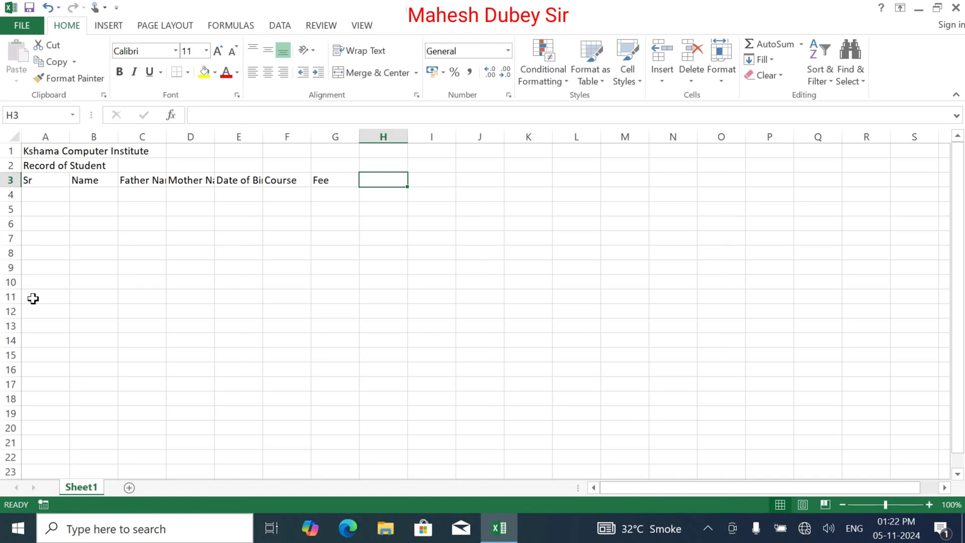
{"action": "type", "text": "M"}
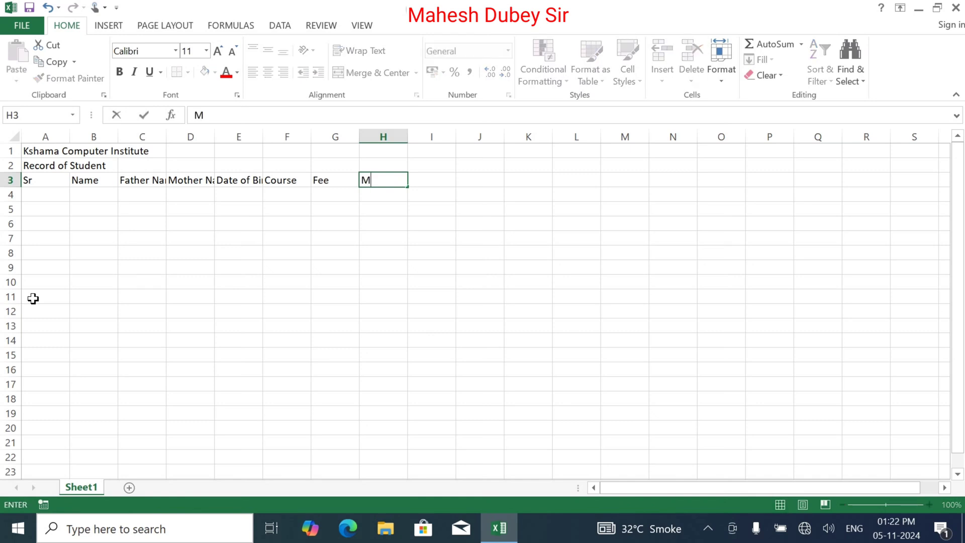
{"action": "key", "text": "BackSpace"}
{"action": "type", "text": "Mobile"}
{"action": "key", "text": "Tab"}
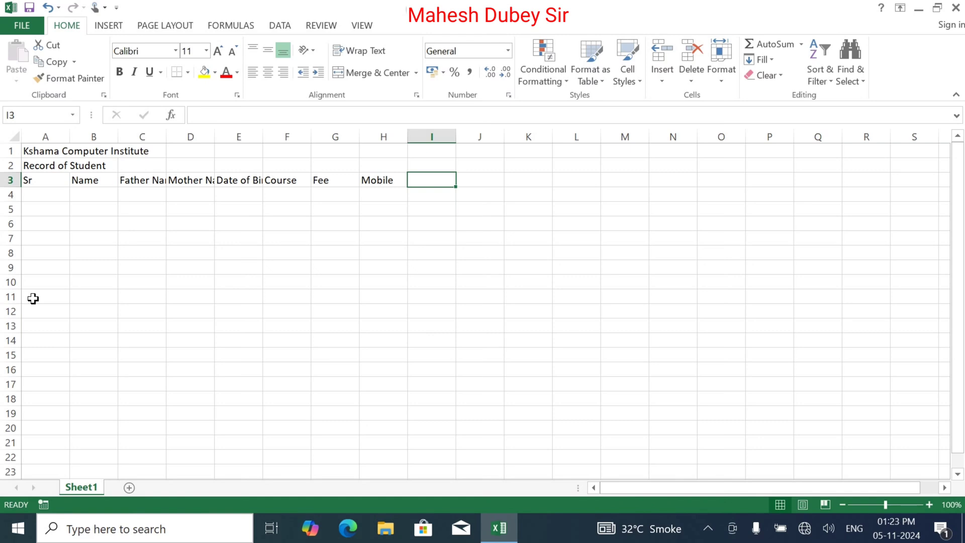
{"action": "type", "text": "Ad"}
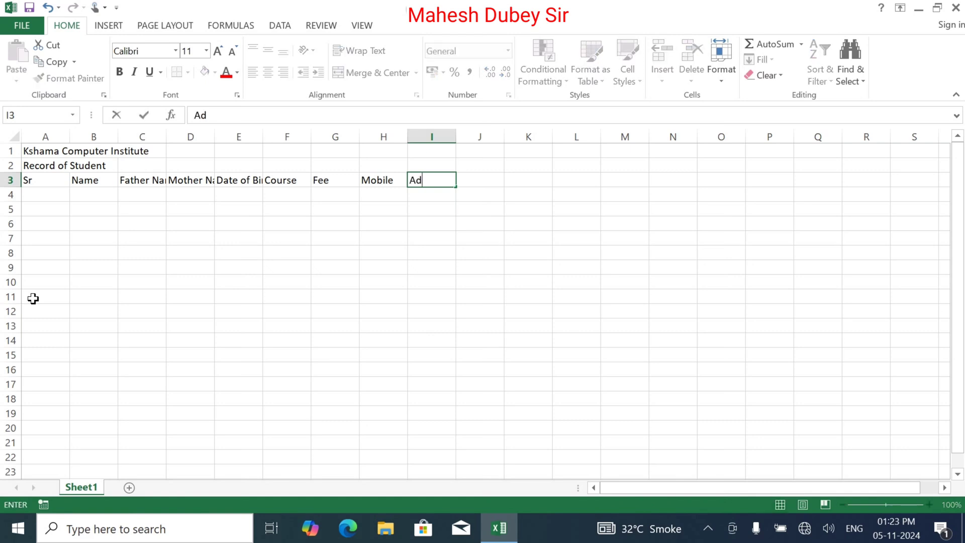
{"action": "type", "text": "d_Date"}
{"action": "key", "text": "Tab"}
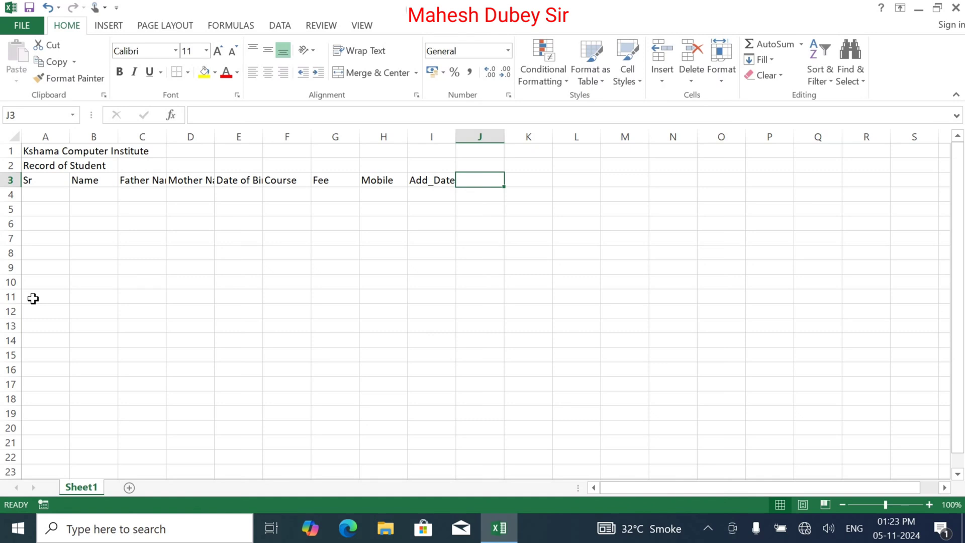
{"action": "type", "text": "Othe"}
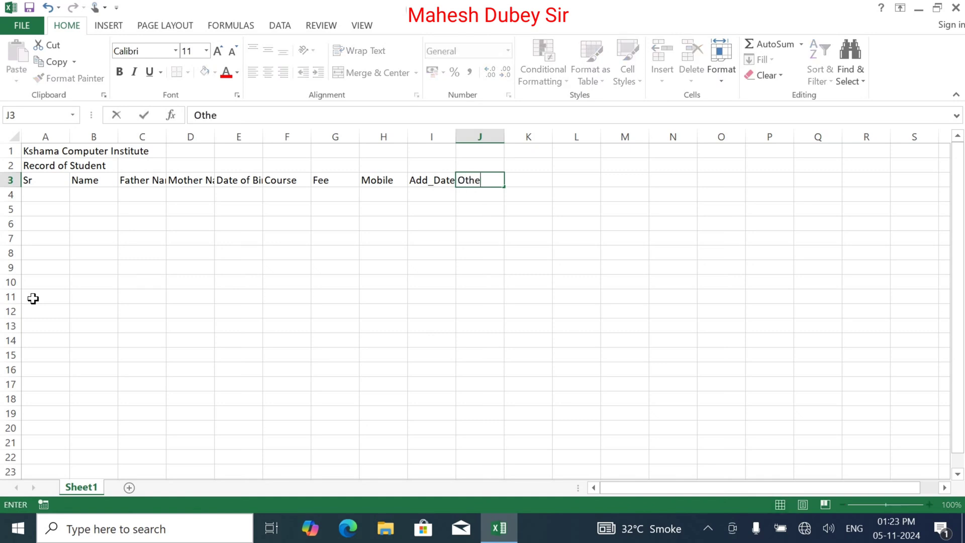
{"action": "type", "text": "r"}
{"action": "key", "text": "Tab"}
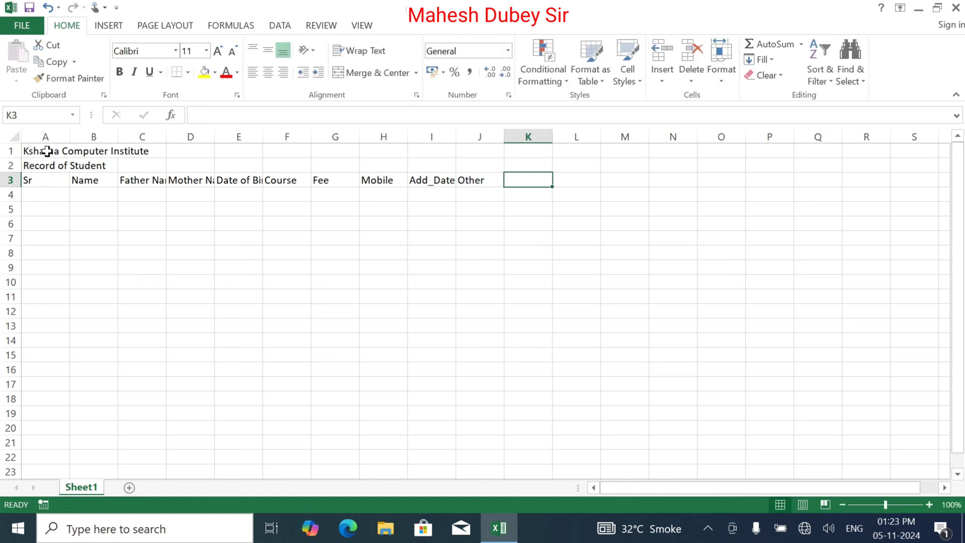
Merge and centre A1:J1 and A2:J2 so both titles span the table.
{"action": "left_click_drag", "start_coordinate": [46, 152], "coordinate": [460, 146]}
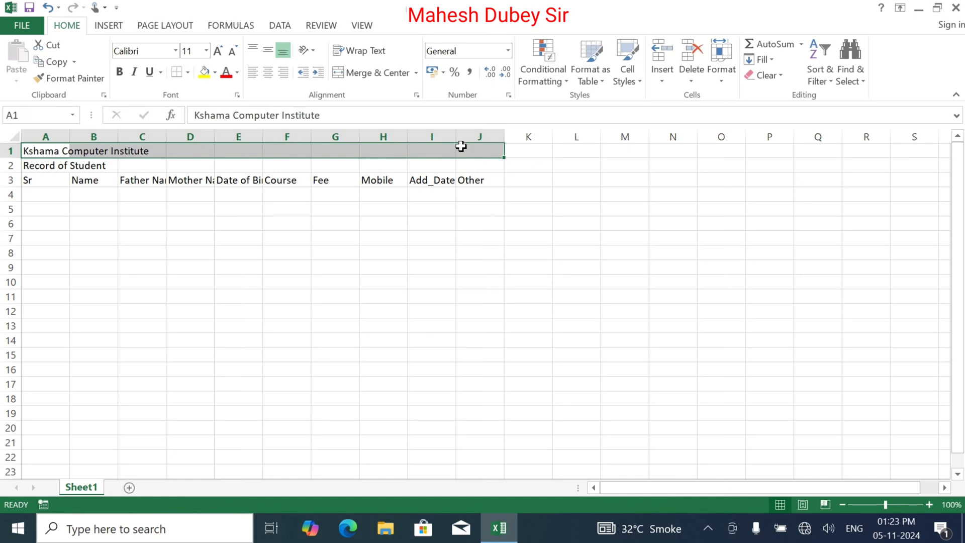
{"action": "left_click", "coordinate": [372, 72]}
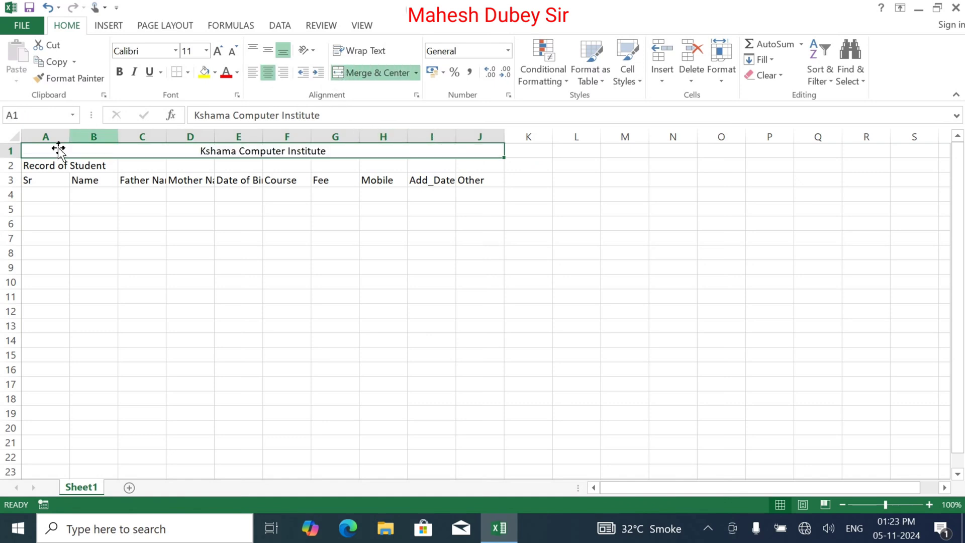
{"action": "left_click_drag", "start_coordinate": [37, 161], "coordinate": [480, 171]}
{"action": "left_click", "coordinate": [372, 72]}
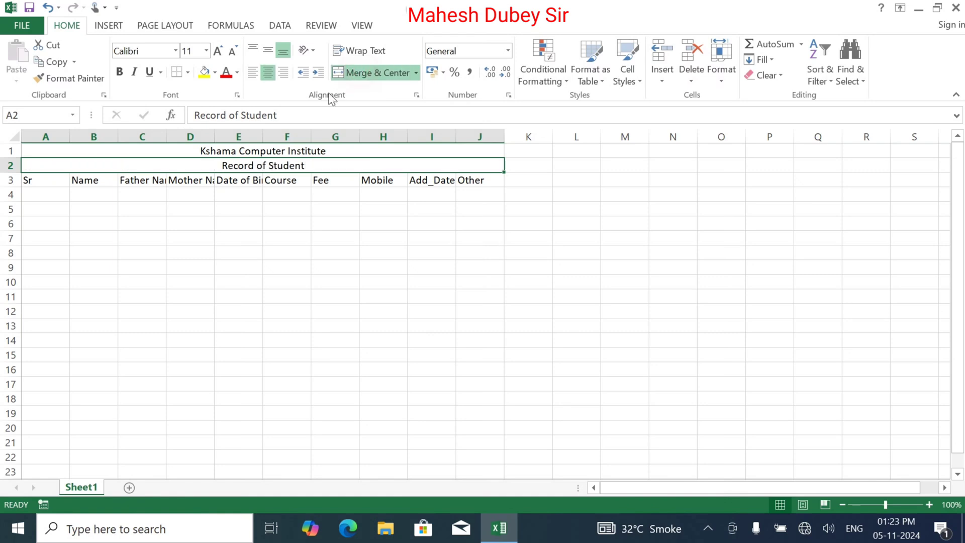
Enlarge and bold the institute title and the Record of Student subtitle.
{"action": "left_click", "coordinate": [240, 150]}
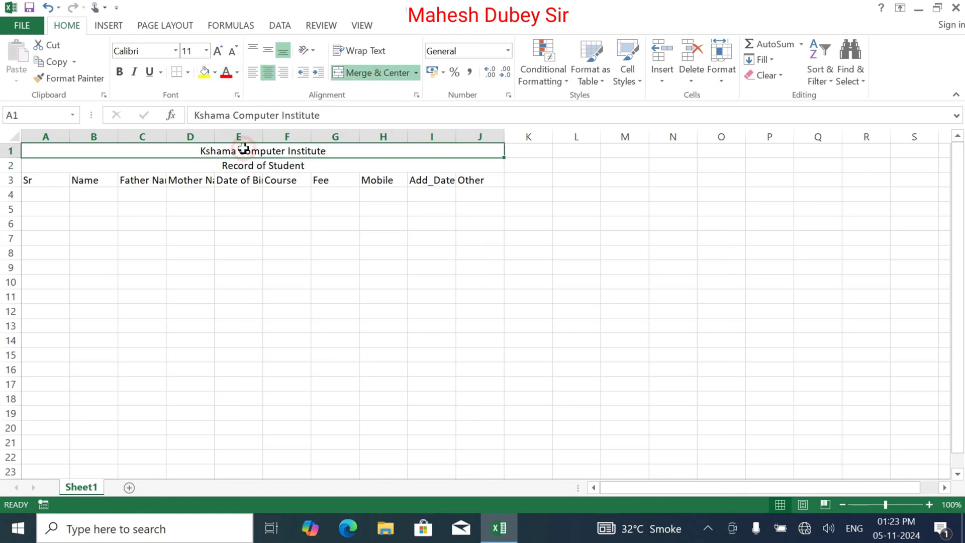
{"action": "left_click", "coordinate": [217, 54]}
{"action": "left_click", "coordinate": [219, 54]}
{"action": "left_click", "coordinate": [218, 54]}
{"action": "left_click", "coordinate": [120, 72]}
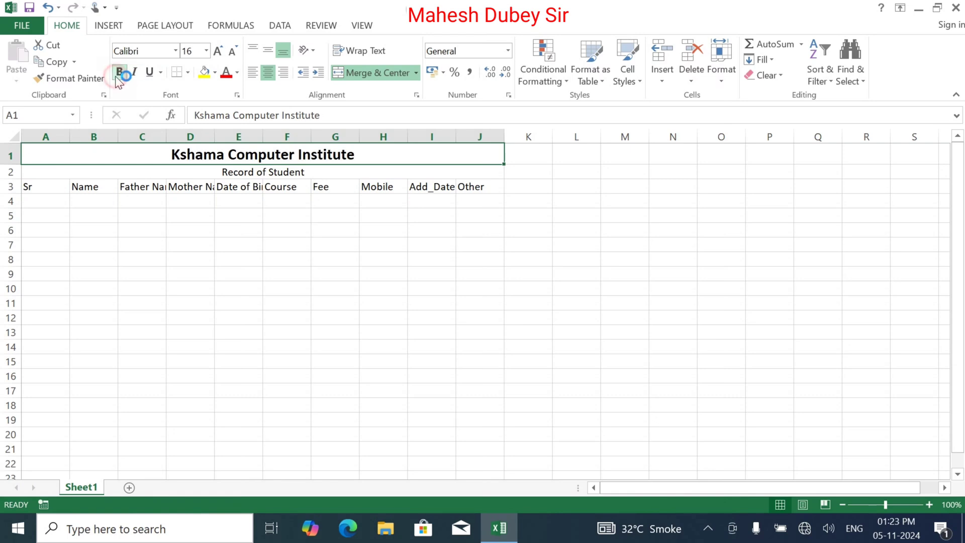
{"action": "left_click", "coordinate": [216, 173]}
{"action": "left_click", "coordinate": [215, 56]}
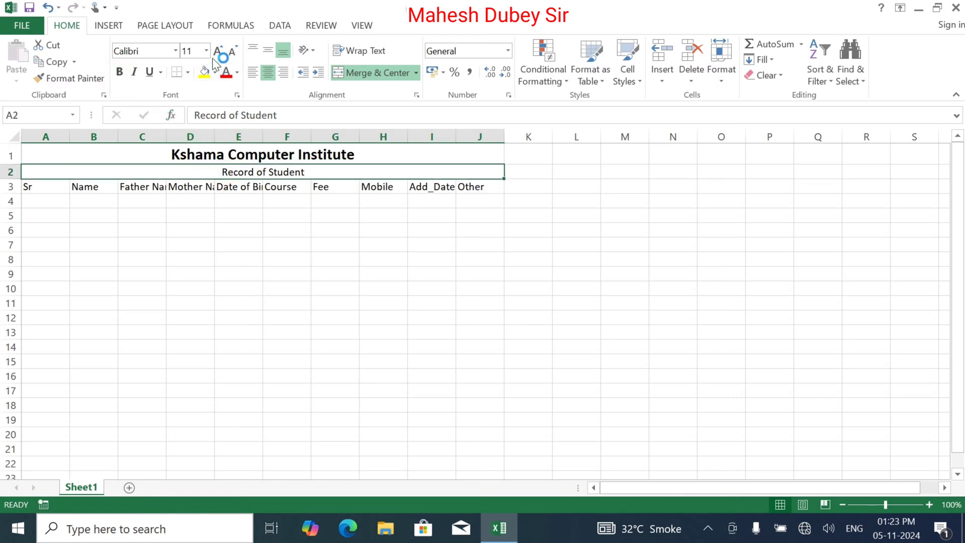
{"action": "left_click", "coordinate": [120, 73]}
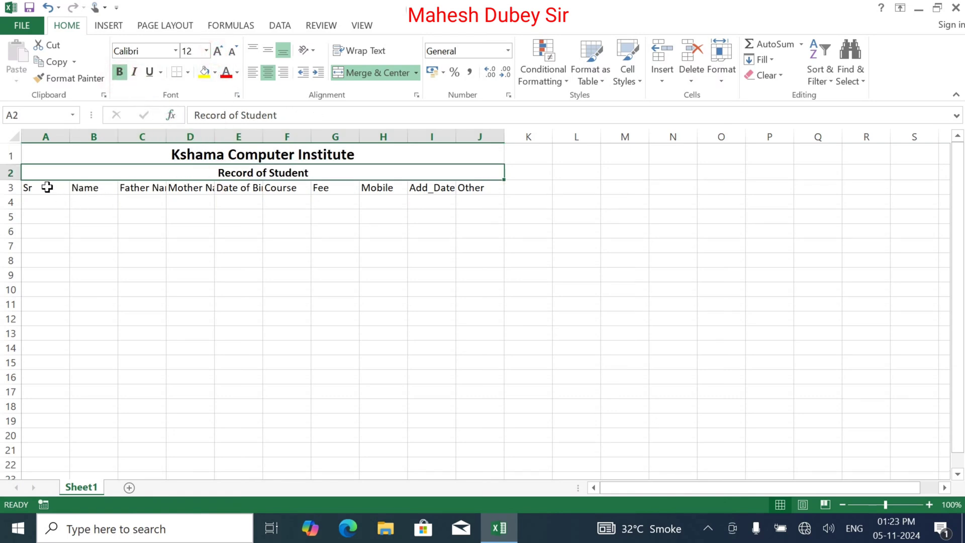
Make the row 3 headings larger, bold and centred.
{"action": "left_click_drag", "start_coordinate": [47, 187], "coordinate": [463, 187]}
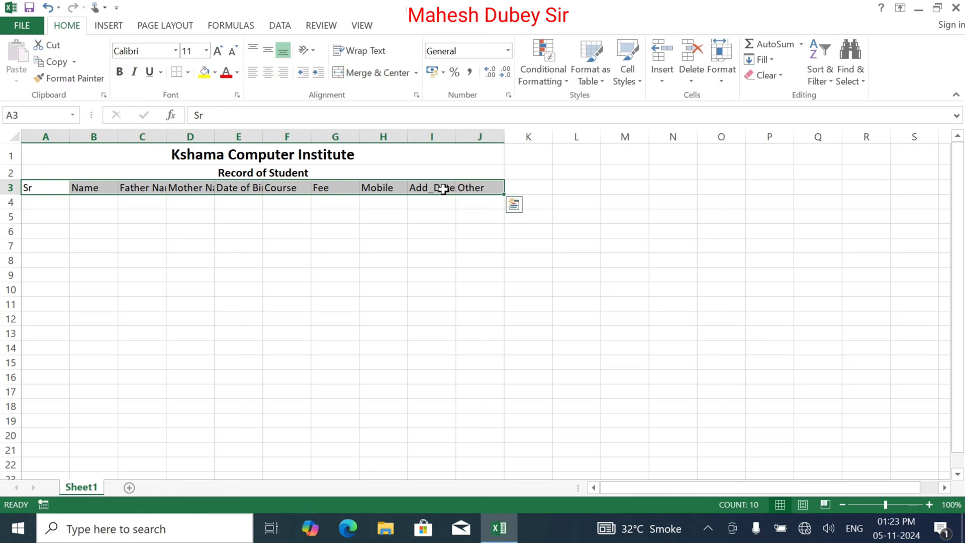
{"action": "left_click", "coordinate": [217, 51]}
{"action": "left_click", "coordinate": [120, 71]}
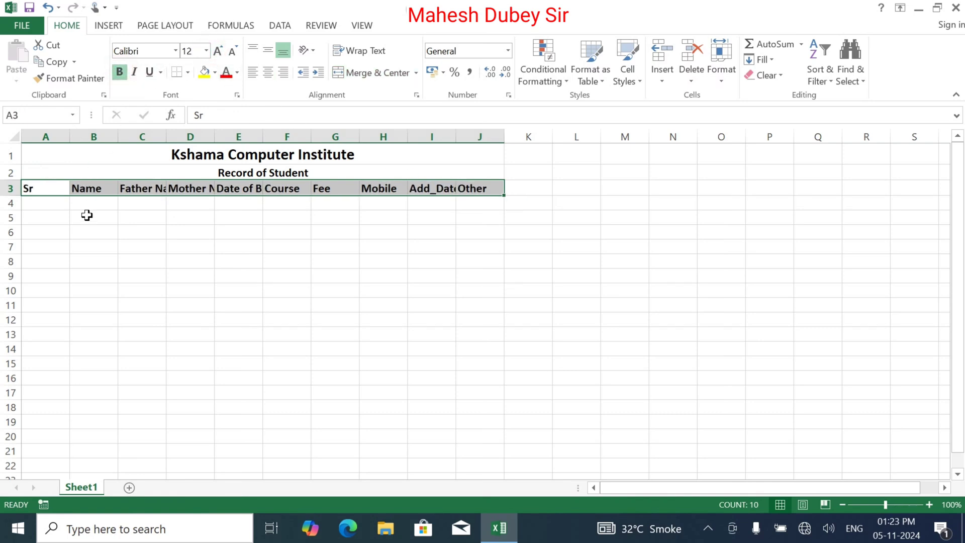
{"action": "left_click", "coordinate": [274, 77]}
{"action": "left_click", "coordinate": [142, 286]}
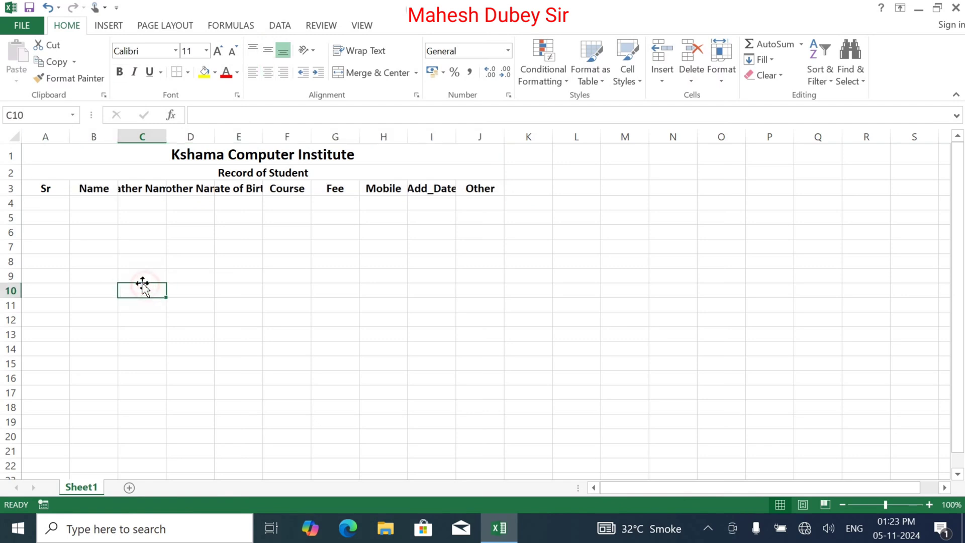
Narrow the Sr column and set columns B to D to width 20.
{"action": "left_click_drag", "start_coordinate": [70, 143], "coordinate": [270, 141]}
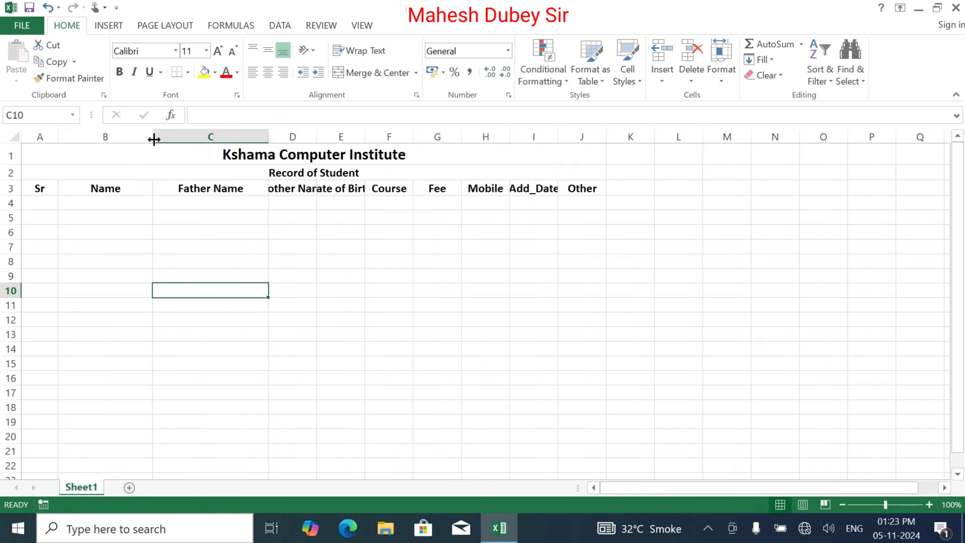
{"action": "left_click_drag", "start_coordinate": [154, 139], "coordinate": [312, 134]}
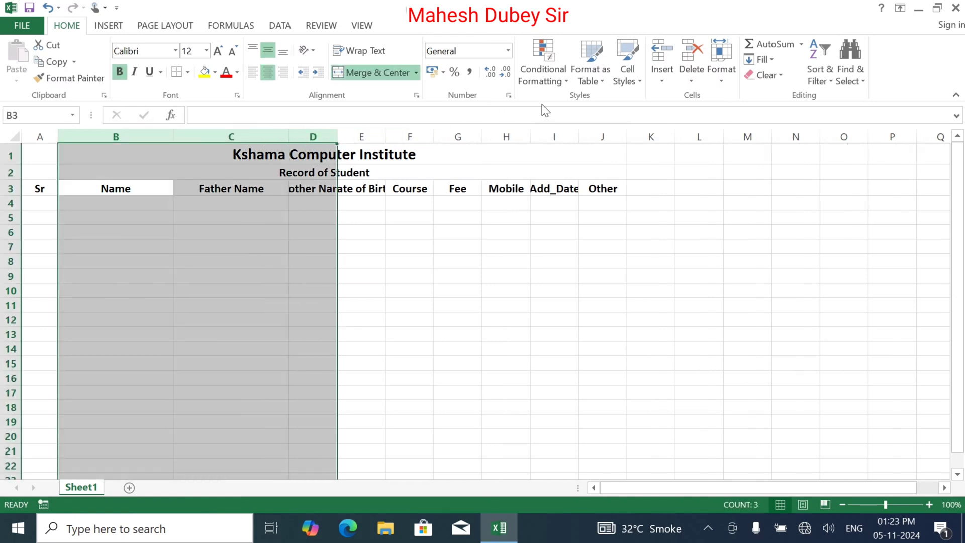
{"action": "left_click", "coordinate": [722, 71]}
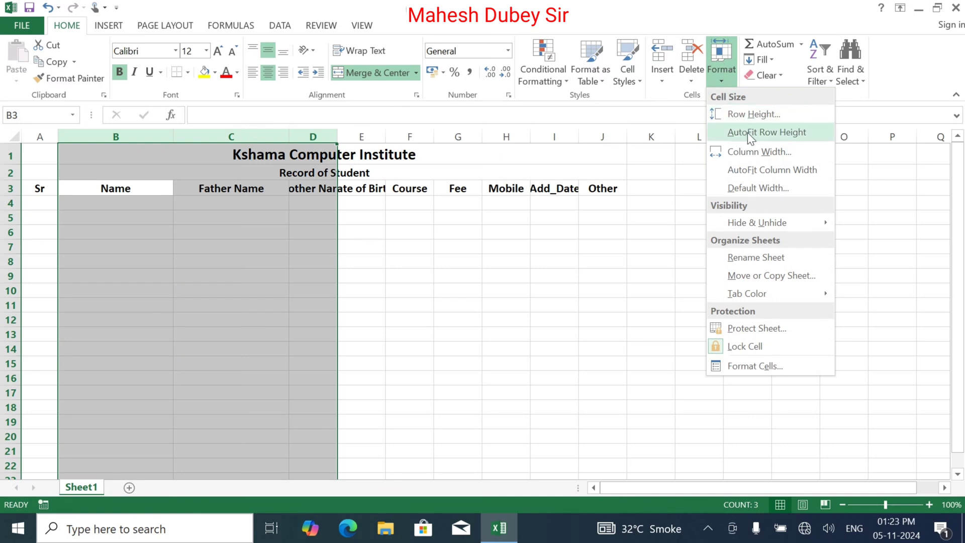
{"action": "left_click", "coordinate": [757, 153]}
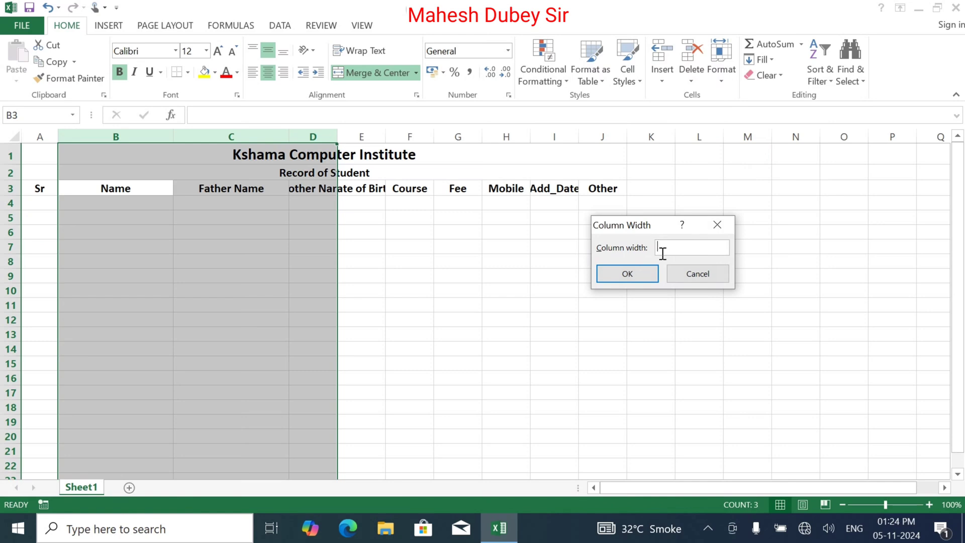
{"action": "type", "text": "20"}
{"action": "left_click", "coordinate": [641, 271]}
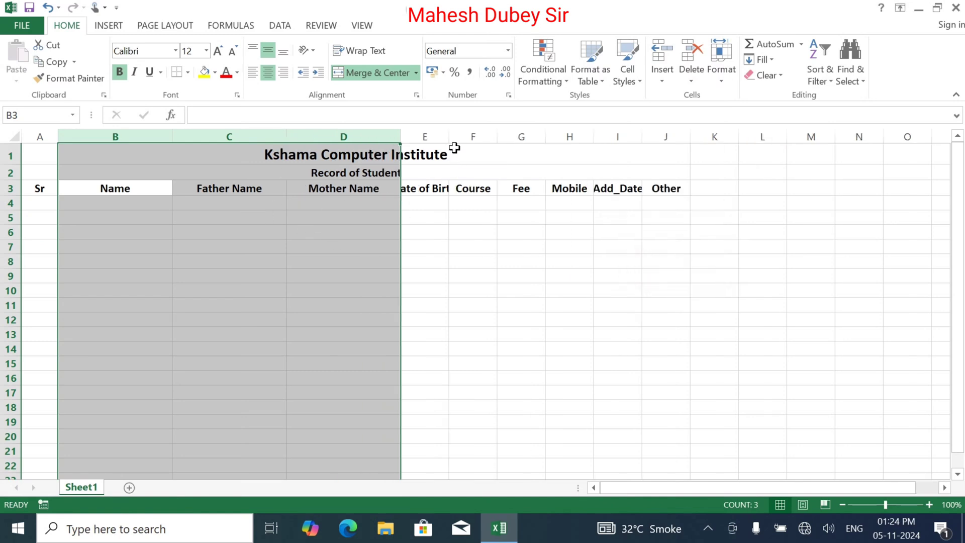
{"action": "left_click", "coordinate": [436, 189]}
Widen columns E, H and J so Date of Birth, Mobile and Other fit.
{"action": "left_click_drag", "start_coordinate": [454, 134], "coordinate": [529, 137]}
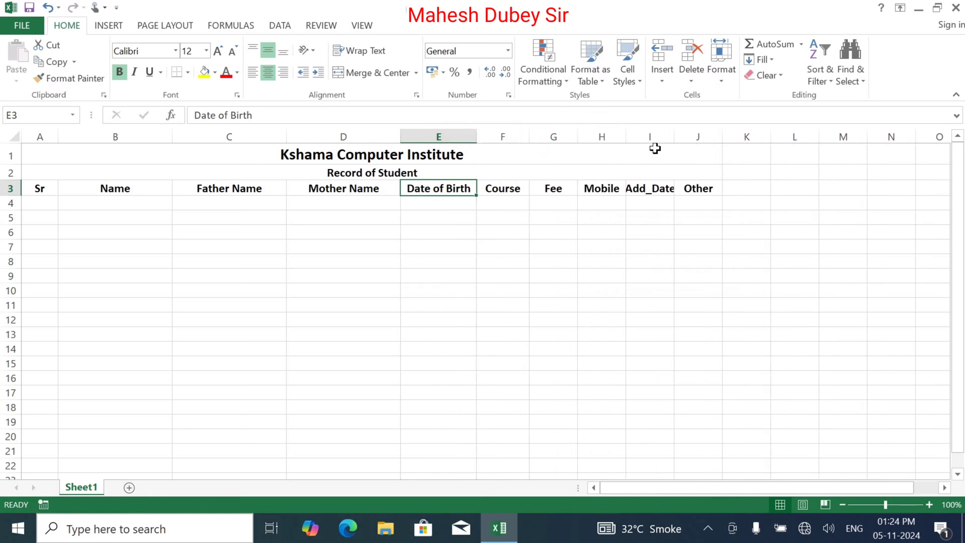
{"action": "left_click_drag", "start_coordinate": [625, 135], "coordinate": [769, 130]}
{"action": "left_click", "coordinate": [739, 230]}
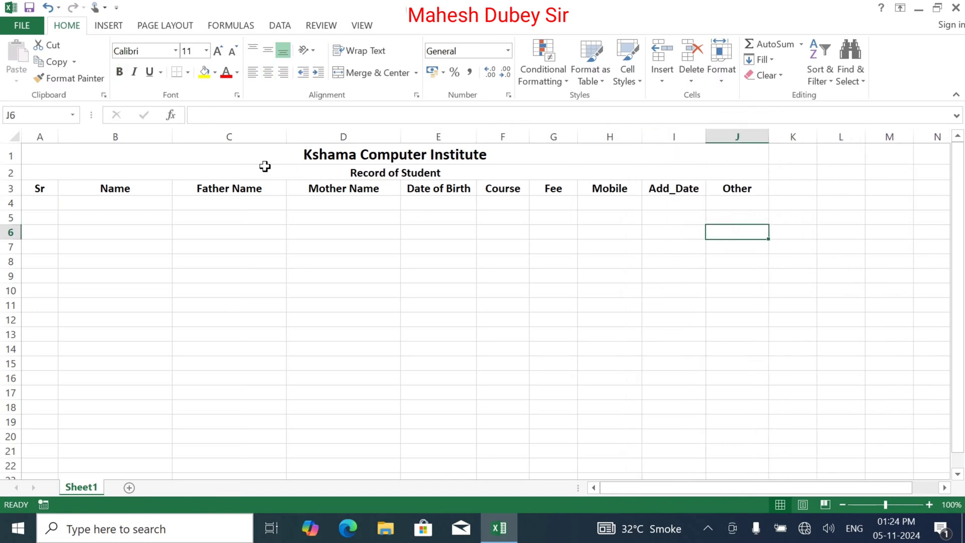
Apply All Borders to every cell from A1 down to J22.
{"action": "left_click_drag", "start_coordinate": [250, 161], "coordinate": [243, 461]}
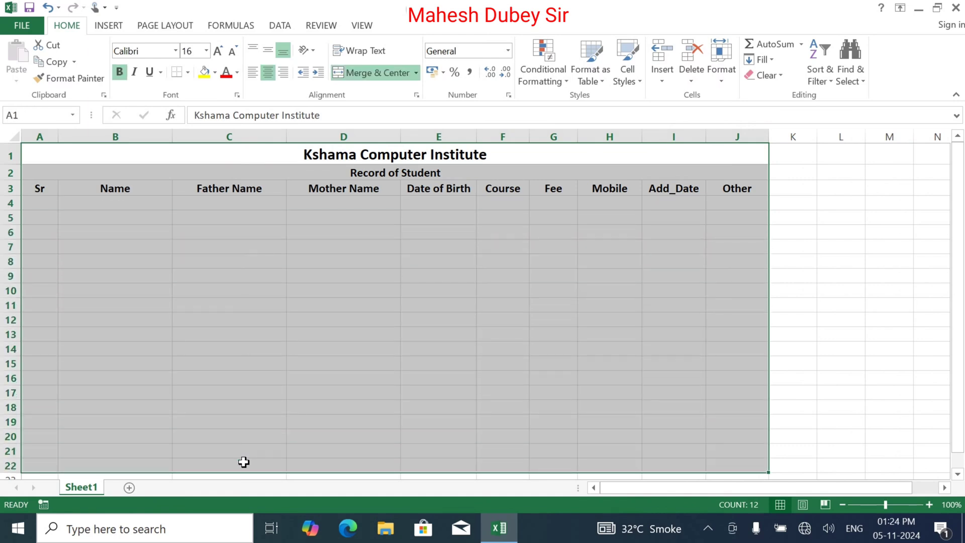
{"action": "left_click", "coordinate": [187, 71]}
{"action": "left_click", "coordinate": [204, 206]}
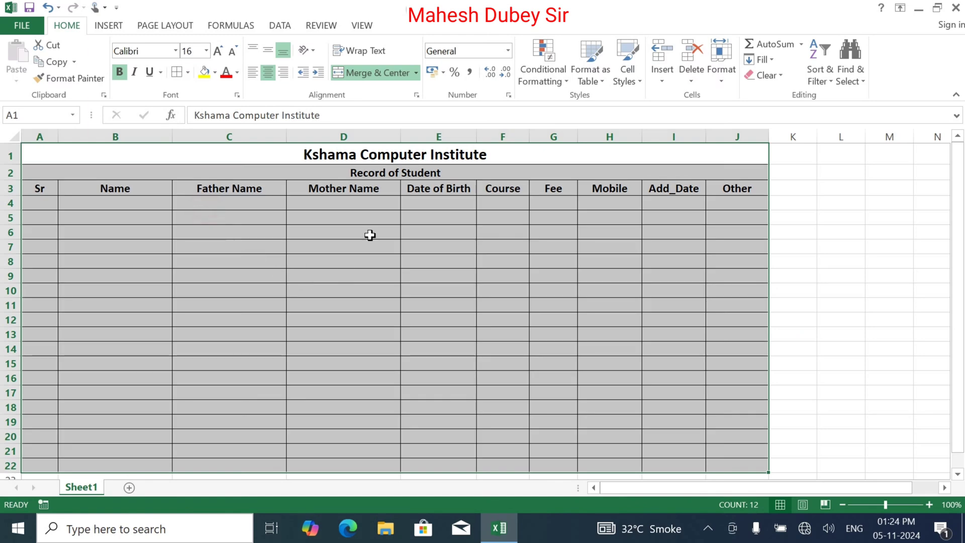
{"action": "left_click", "coordinate": [372, 162]}
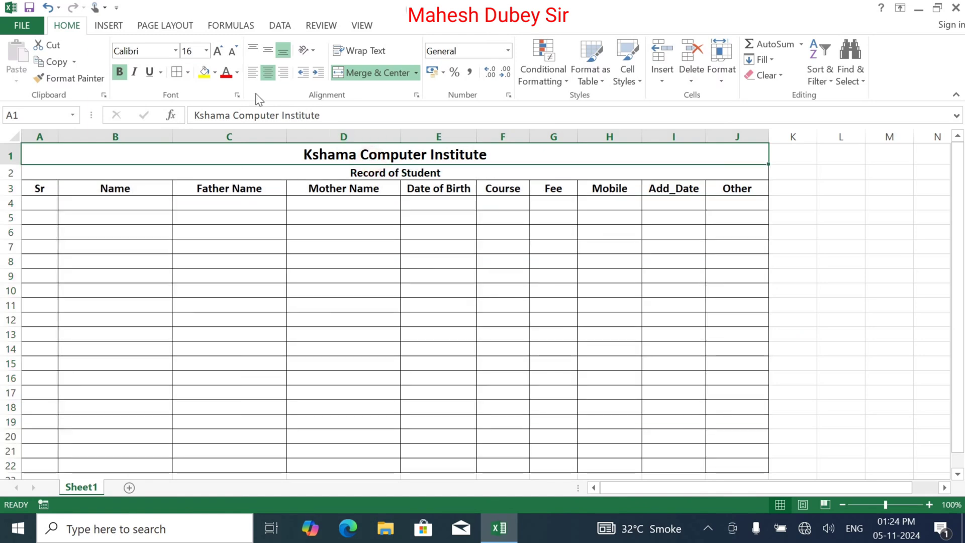
Fill the title row light grey and the A3:J3 headings gold.
{"action": "left_click", "coordinate": [215, 72]}
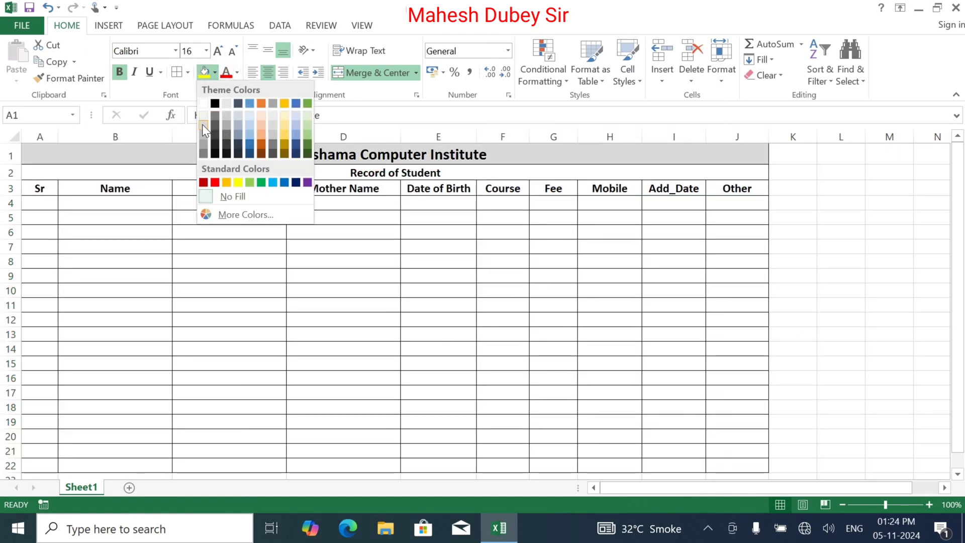
{"action": "left_click", "coordinate": [203, 122]}
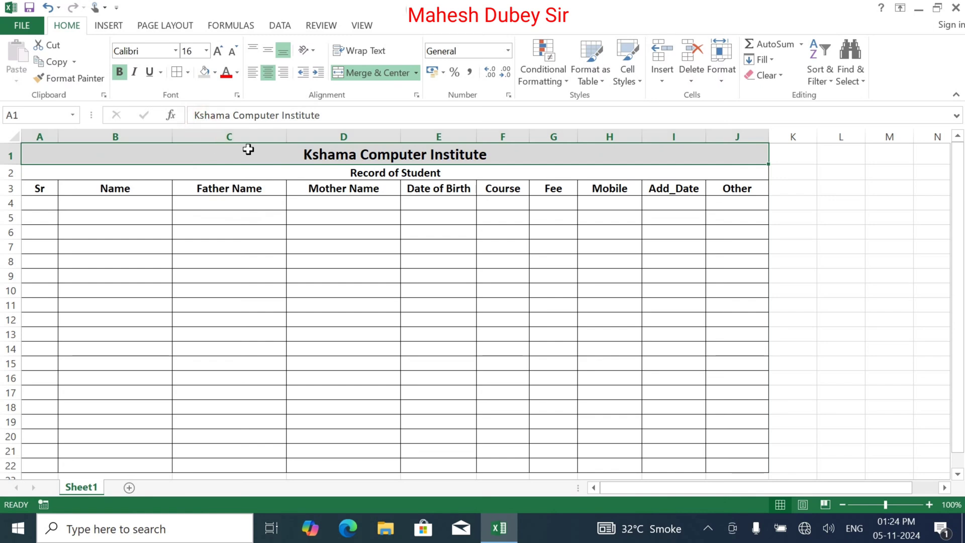
{"action": "left_click", "coordinate": [259, 176]}
{"action": "left_click_drag", "start_coordinate": [29, 195], "coordinate": [750, 195]}
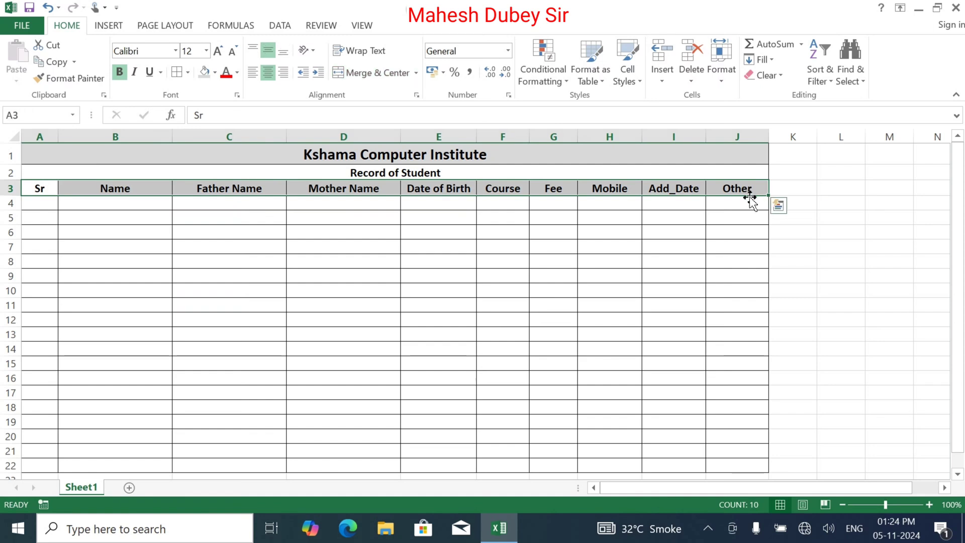
{"action": "left_click", "coordinate": [216, 73]}
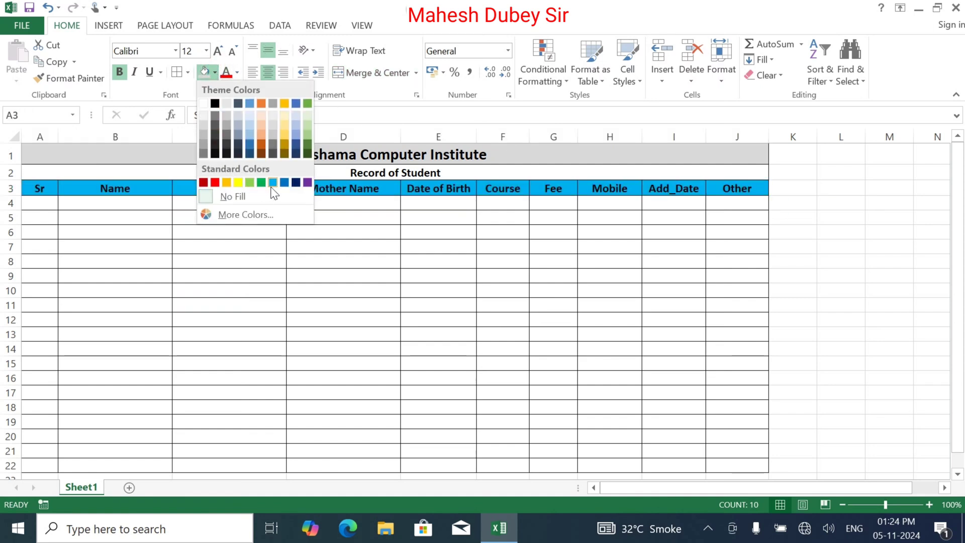
{"action": "left_click", "coordinate": [285, 132]}
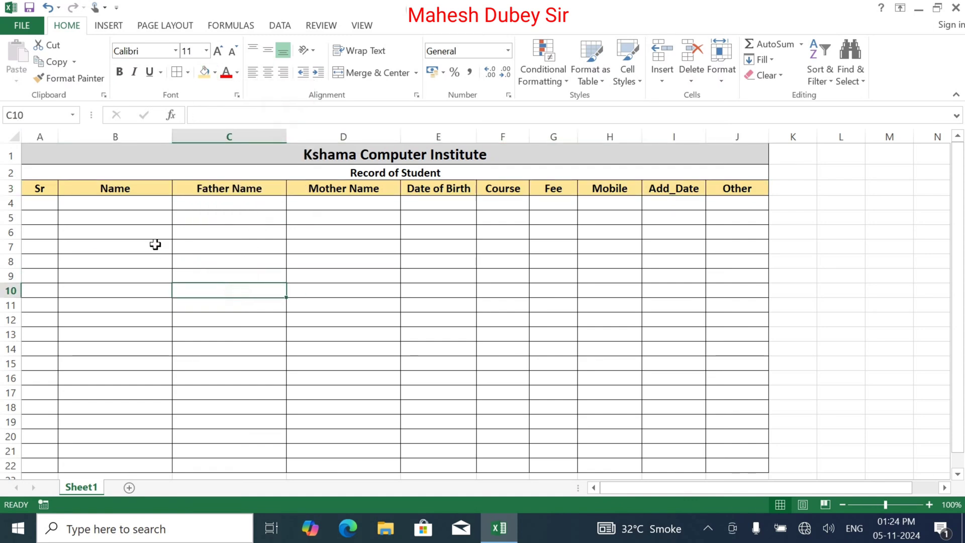
Fill A4:A22 with the series 1 to 19 and centre it horizontally and vertically.
{"action": "left_click", "coordinate": [32, 203]}
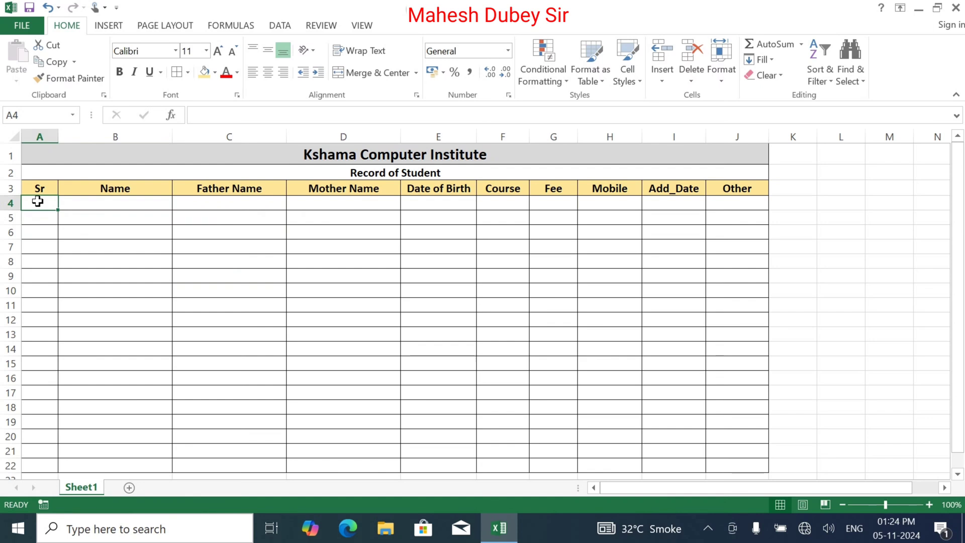
{"action": "type", "text": "1"}
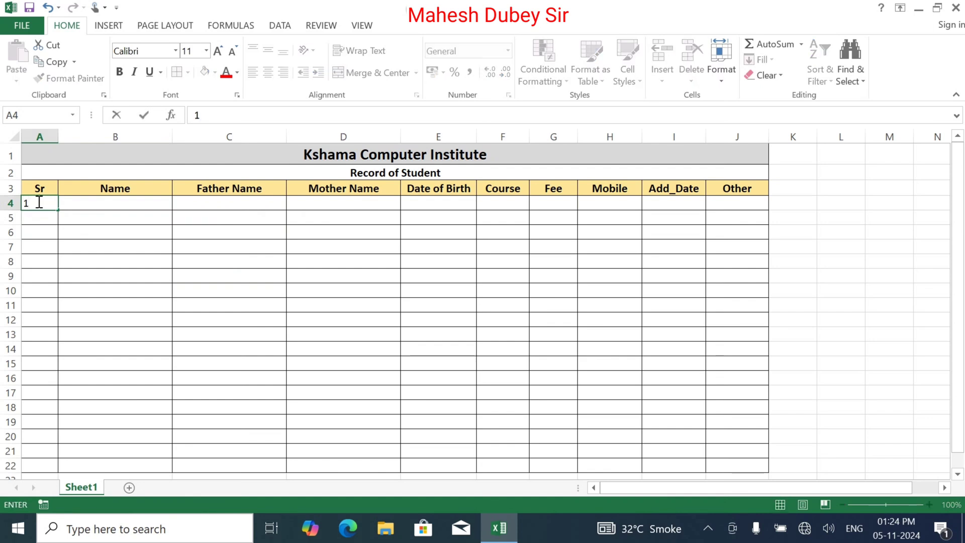
{"action": "key", "text": "Return"}
{"action": "left_click", "coordinate": [39, 202]}
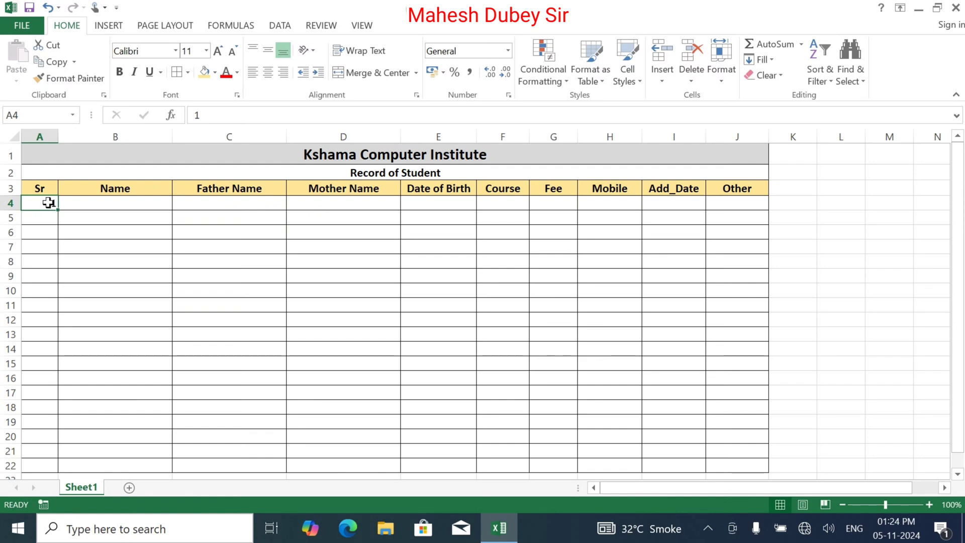
{"action": "left_click_drag", "start_coordinate": [58, 209], "coordinate": [62, 470]}
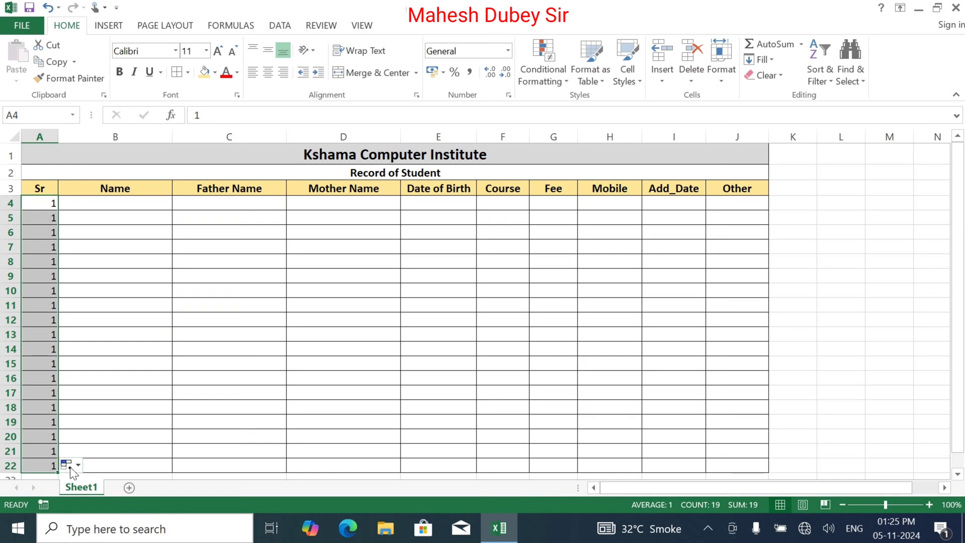
{"action": "scroll", "coordinate": [939, 259], "scroll_direction": "down", "scroll_amount": 1}
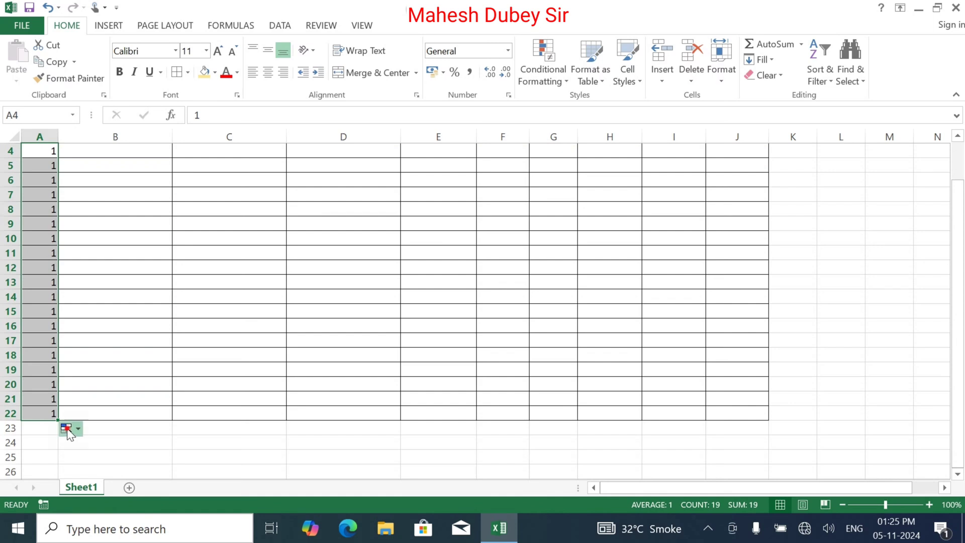
{"action": "left_click", "coordinate": [70, 428]}
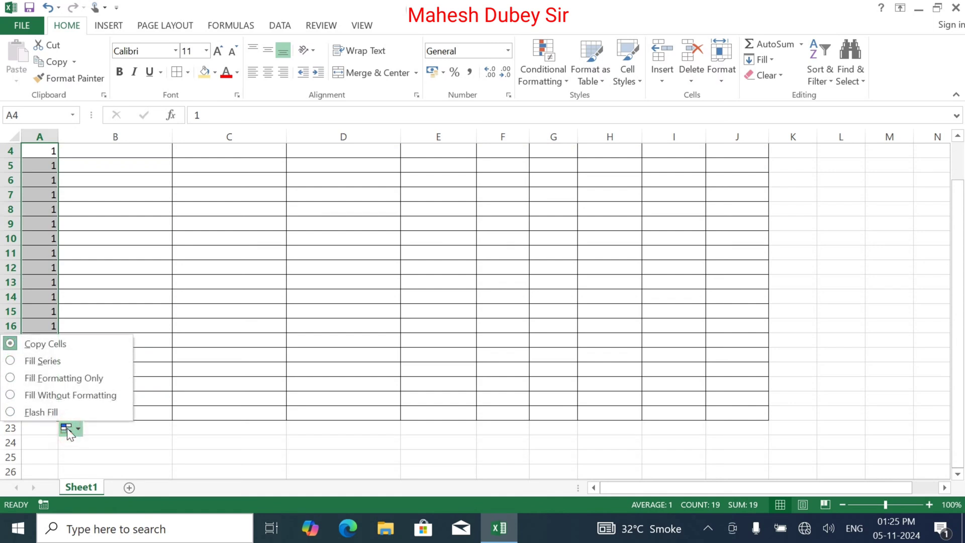
{"action": "left_click", "coordinate": [55, 362]}
{"action": "scroll", "coordinate": [55, 312], "scroll_direction": "up", "scroll_amount": 1}
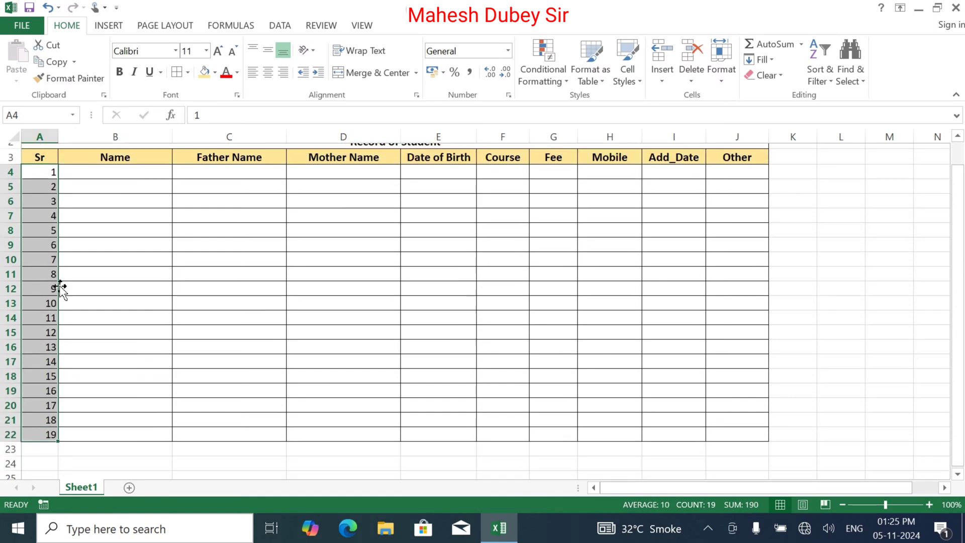
{"action": "left_click", "coordinate": [268, 72]}
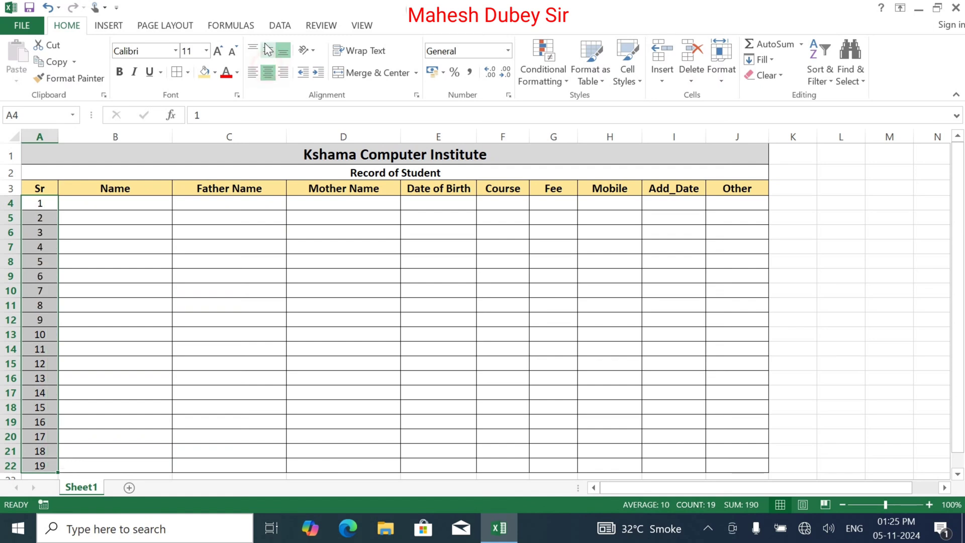
{"action": "left_click", "coordinate": [267, 50]}
{"action": "left_click", "coordinate": [135, 203]}
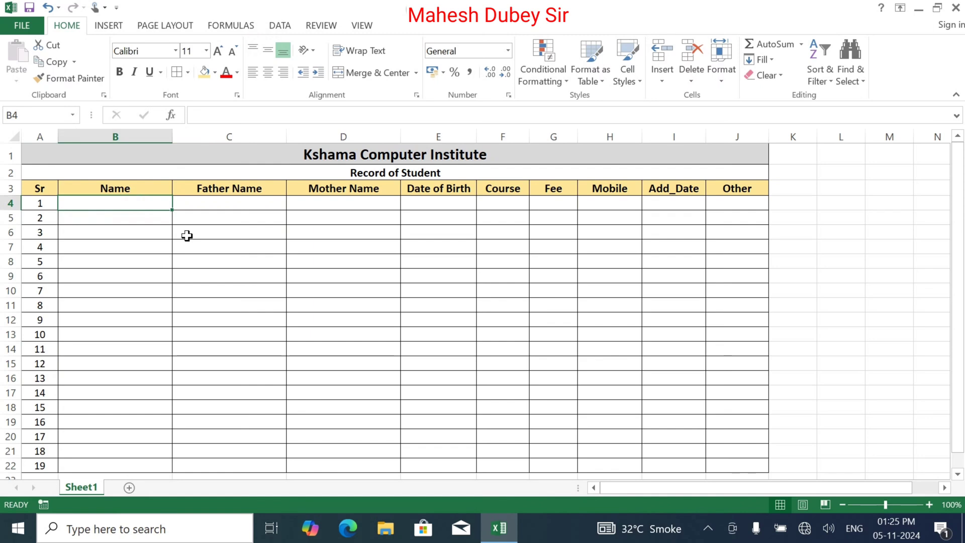
Enter the first student's name, father's and mother's names, and birth date 01-01-2005.
{"action": "type", "text": "Rameshg"}
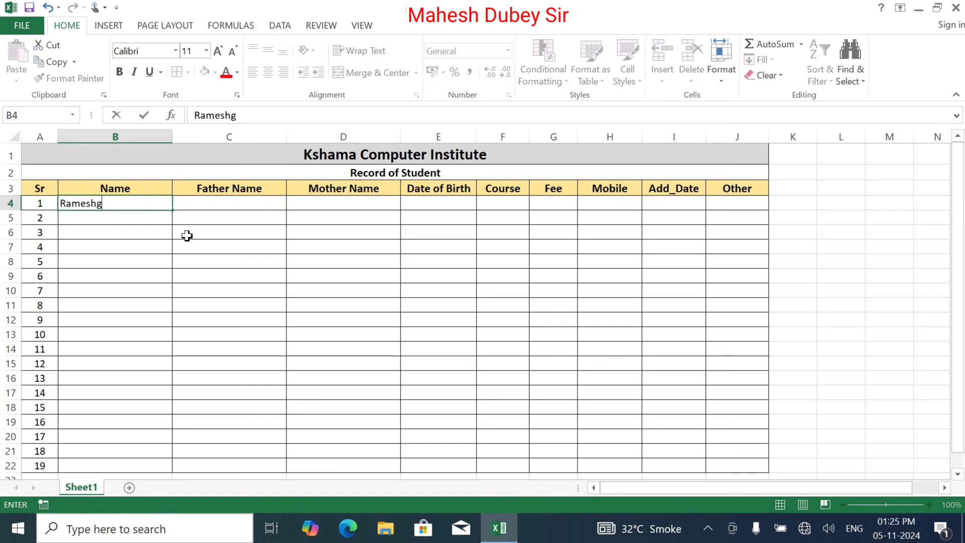
{"action": "key", "text": "Tab"}
{"action": "type", "text": "U"}
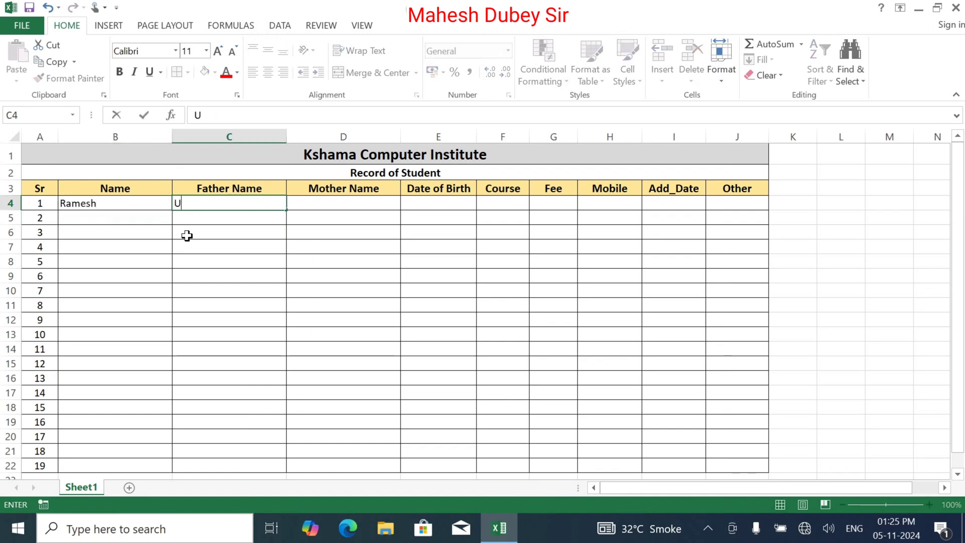
{"action": "type", "text": "mesh"}
{"action": "key", "text": "Tab"}
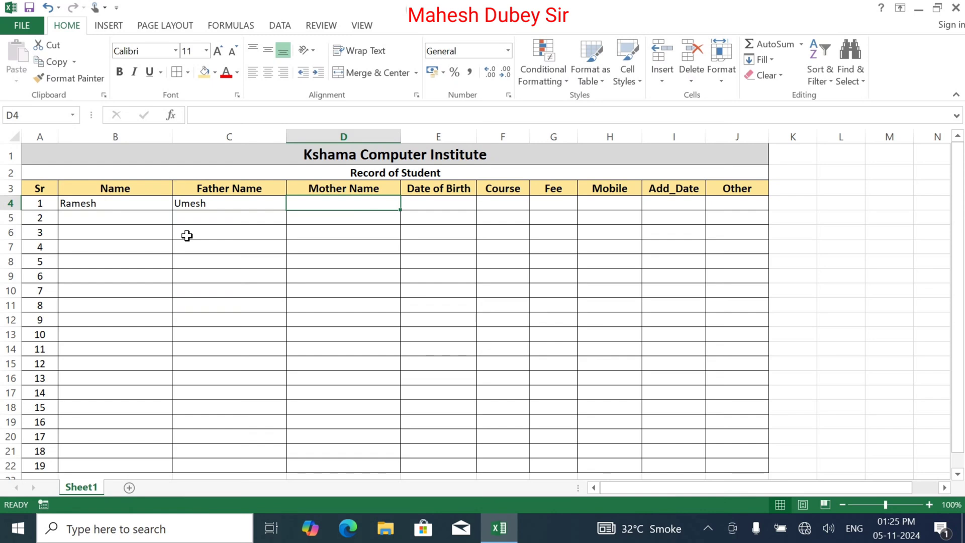
{"action": "type", "text": "Meena"}
{"action": "key", "text": "Tab"}
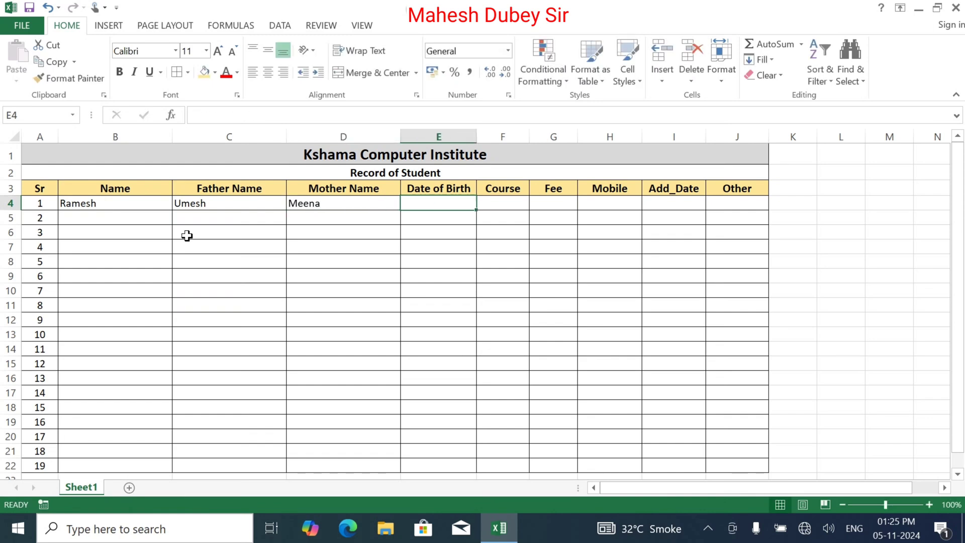
{"action": "type", "text": "01/01"}
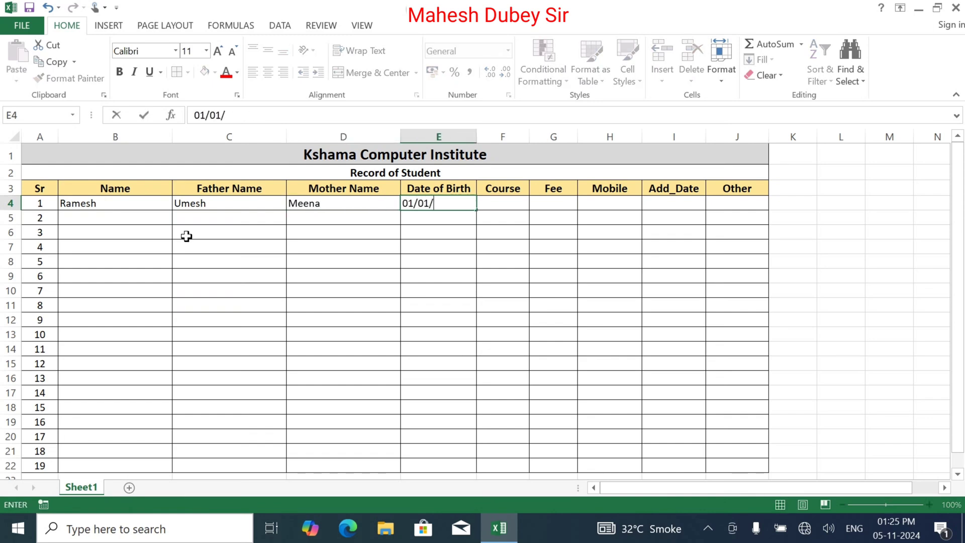
{"action": "type", "text": "/2005"}
{"action": "key", "text": "Tab"}
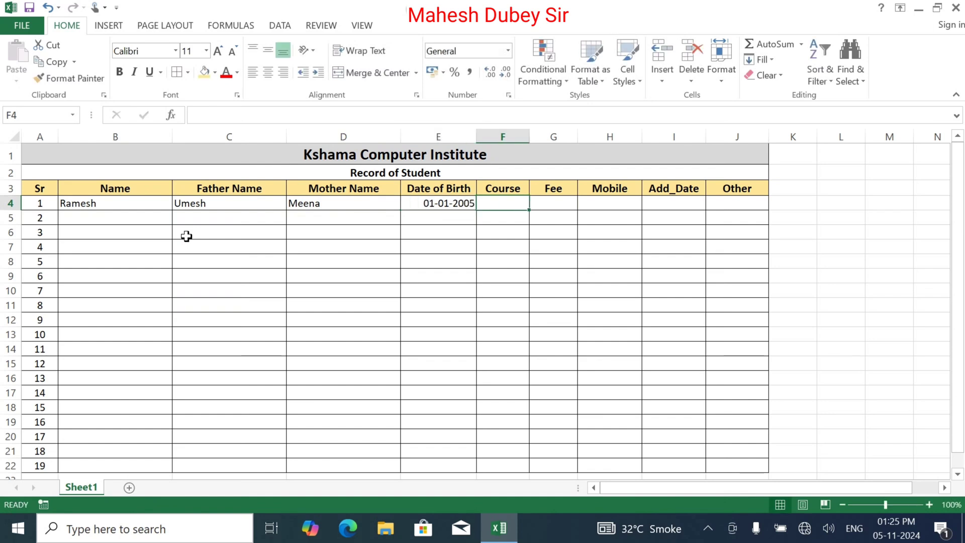
Fill in course ADCA, fee 12000, the mobile number, admission date 01-07-2024 and '-' for Other.
{"action": "type", "text": "ADCA"}
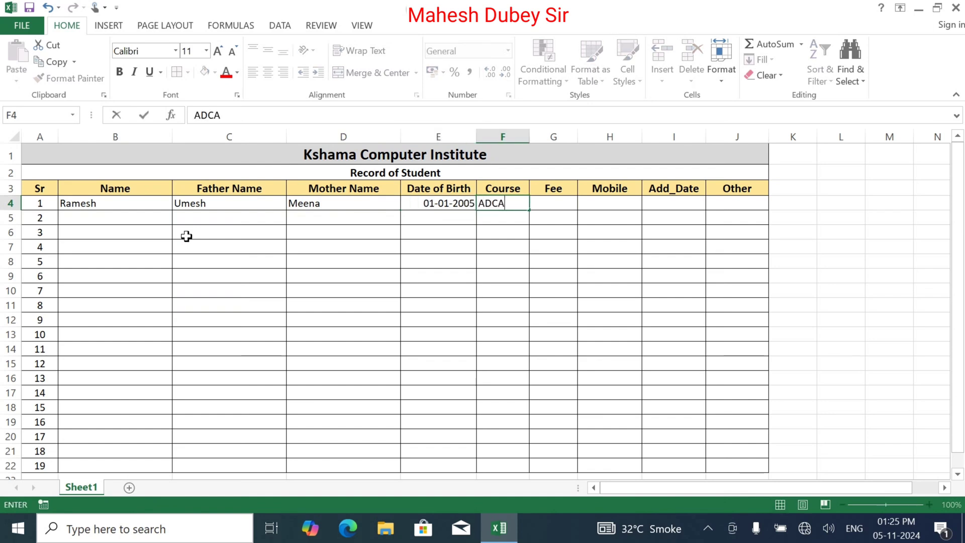
{"action": "key", "text": "Tab"}
{"action": "type", "text": "12000"}
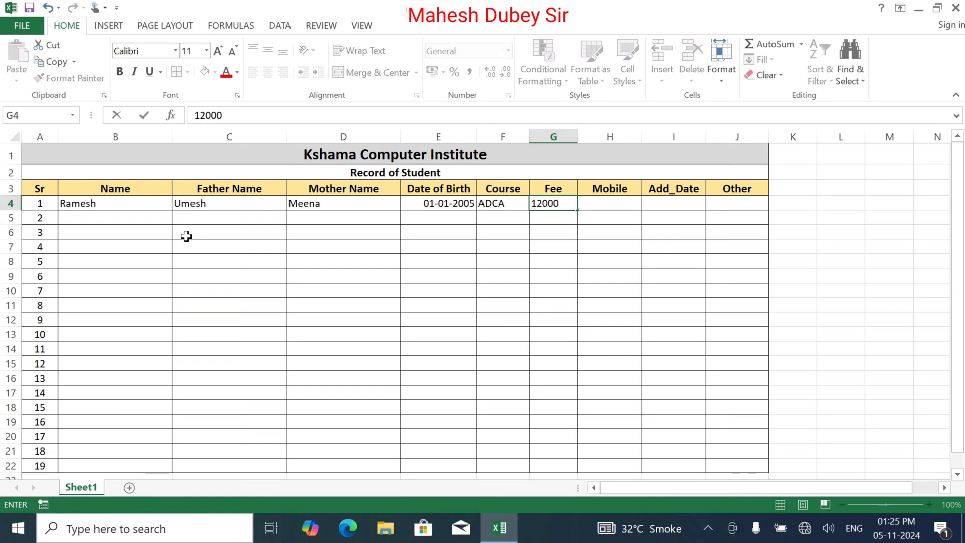
{"action": "key", "text": "Tab"}
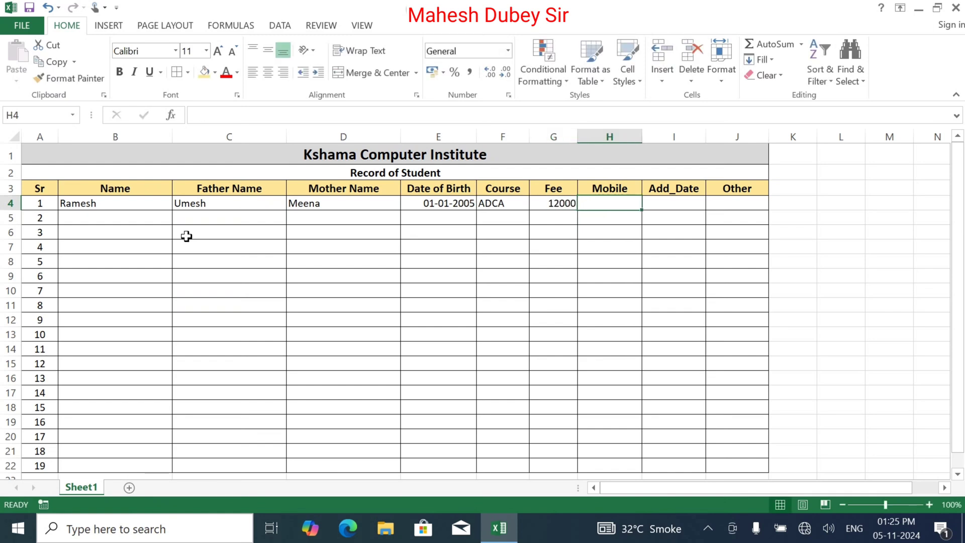
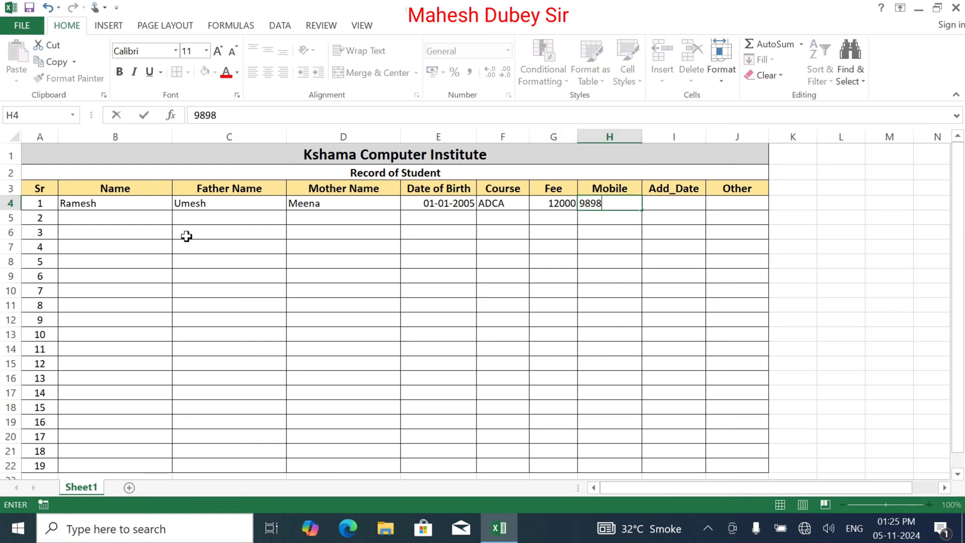
{"action": "key", "text": "Tab"}
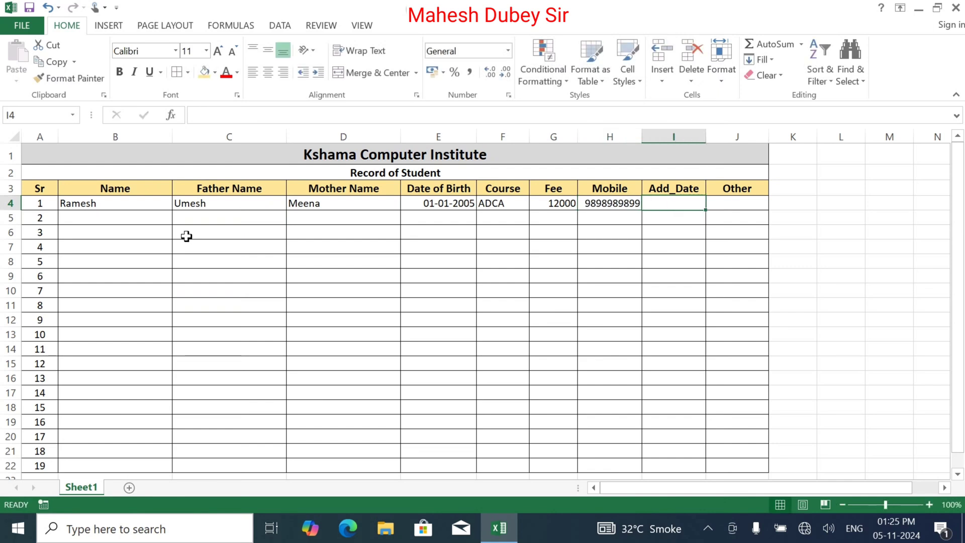
{"action": "type", "text": "01"}
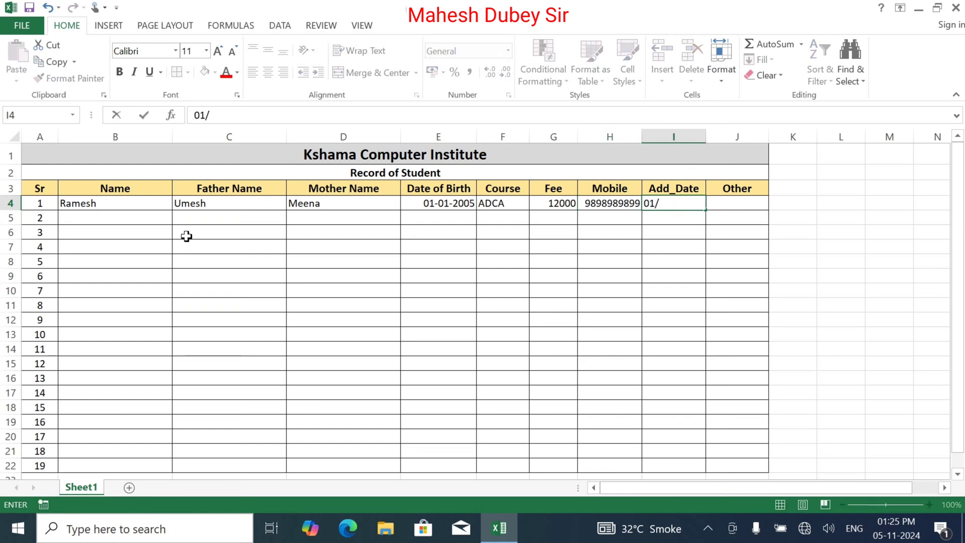
{"action": "type", "text": "/07/2024"}
{"action": "key", "text": "Tab"}
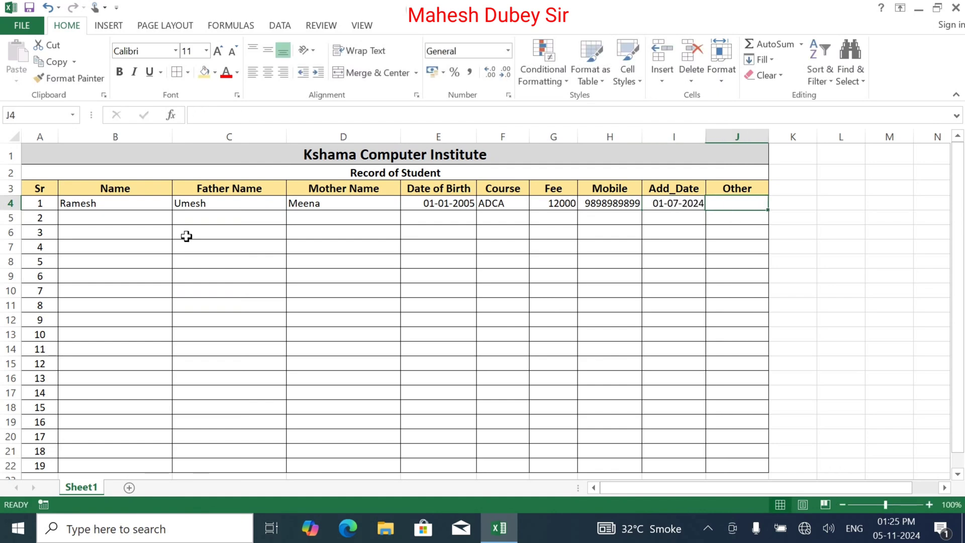
{"action": "type", "text": "-"}
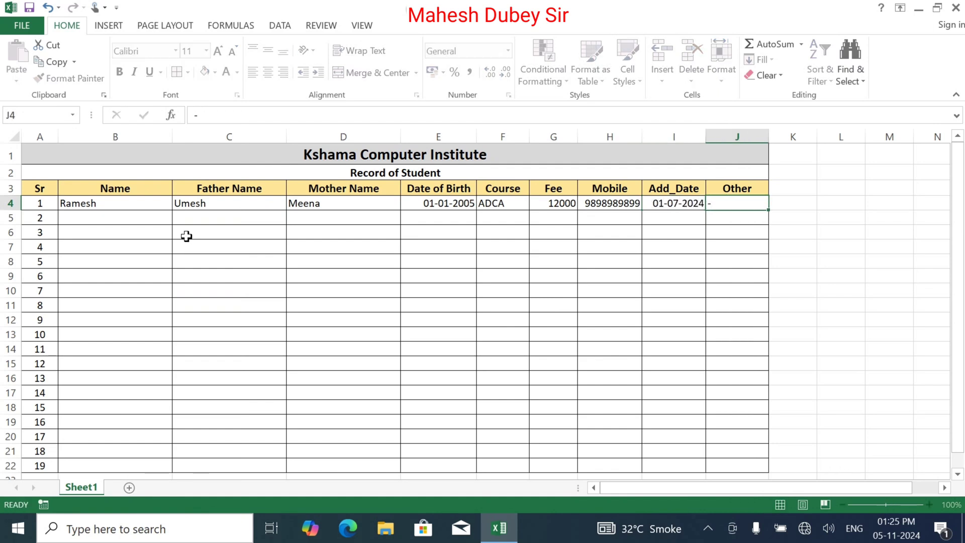
{"action": "key", "text": "Return"}
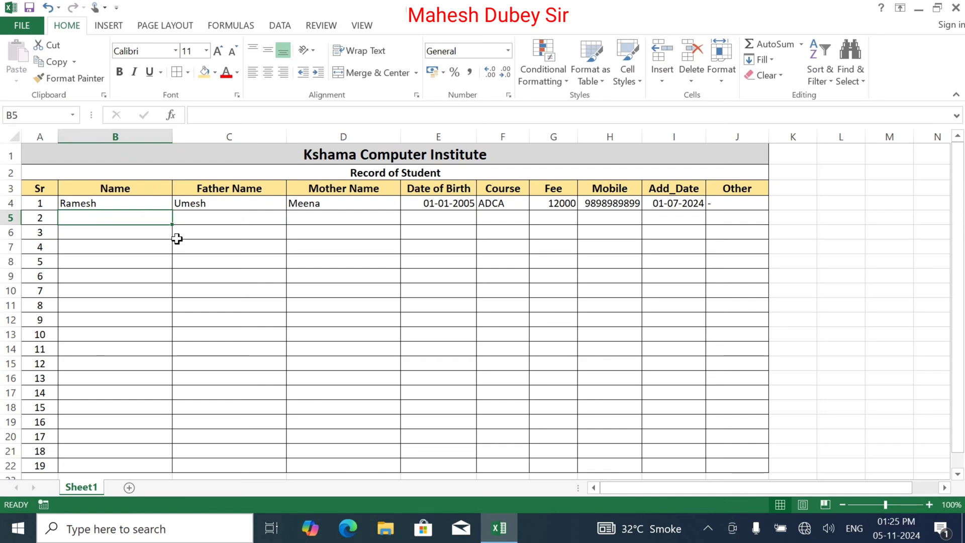
{"action": "type", "text": "Suresh"}
{"action": "key", "text": "Tab"}
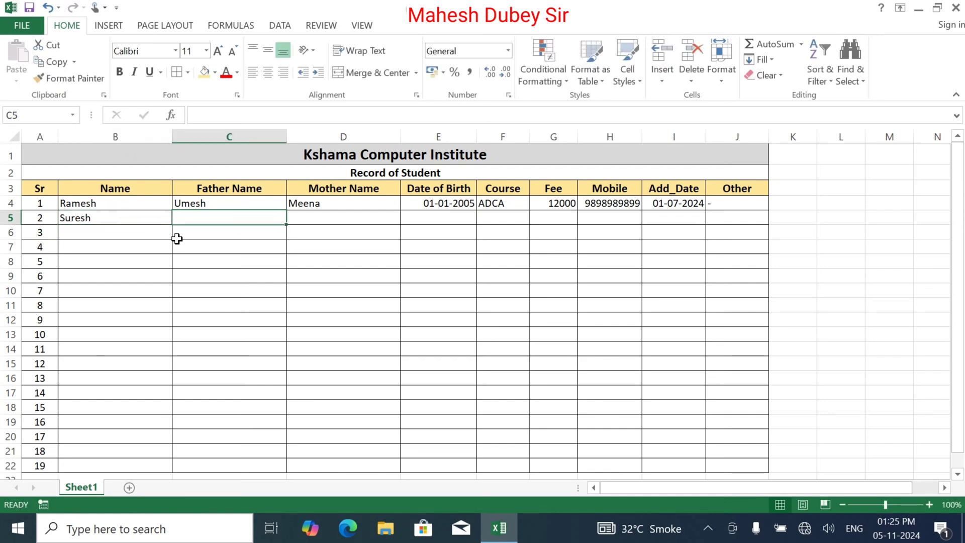
{"action": "type", "text": "Kamlesh"}
{"action": "key", "text": "Tab"}
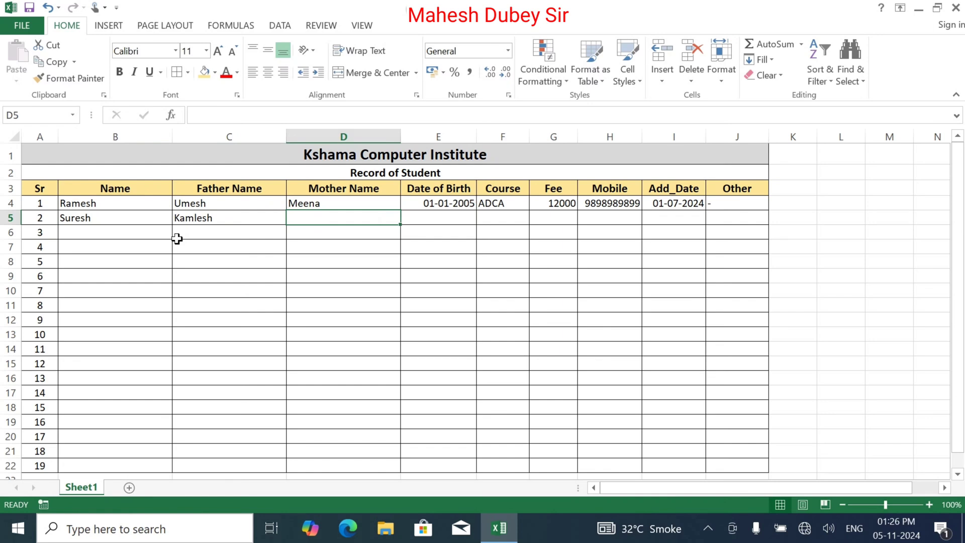
{"action": "type", "text": "Manju"}
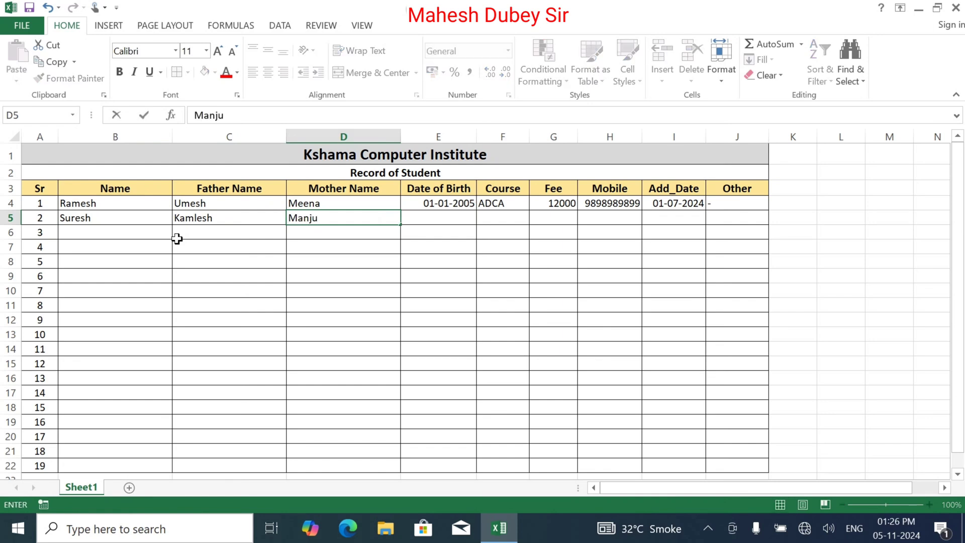
{"action": "key", "text": "Tab"}
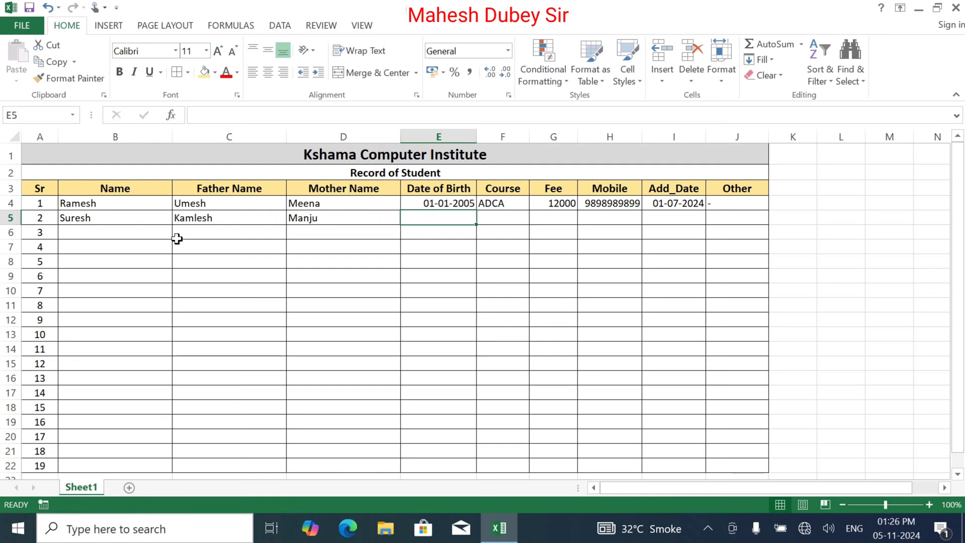
{"action": "type", "text": "0"}
{"action": "key", "text": "BackSpace"}
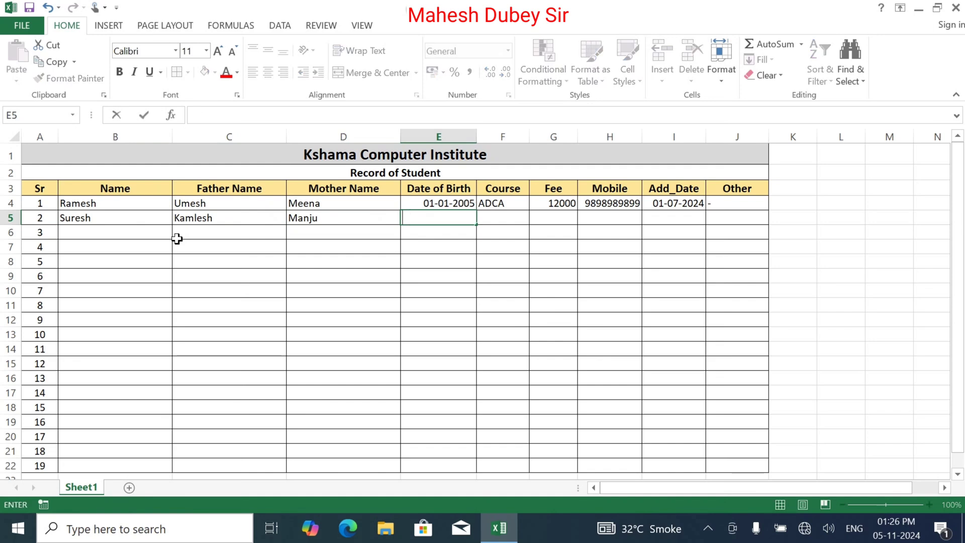
{"action": "type", "text": "12-01-"}
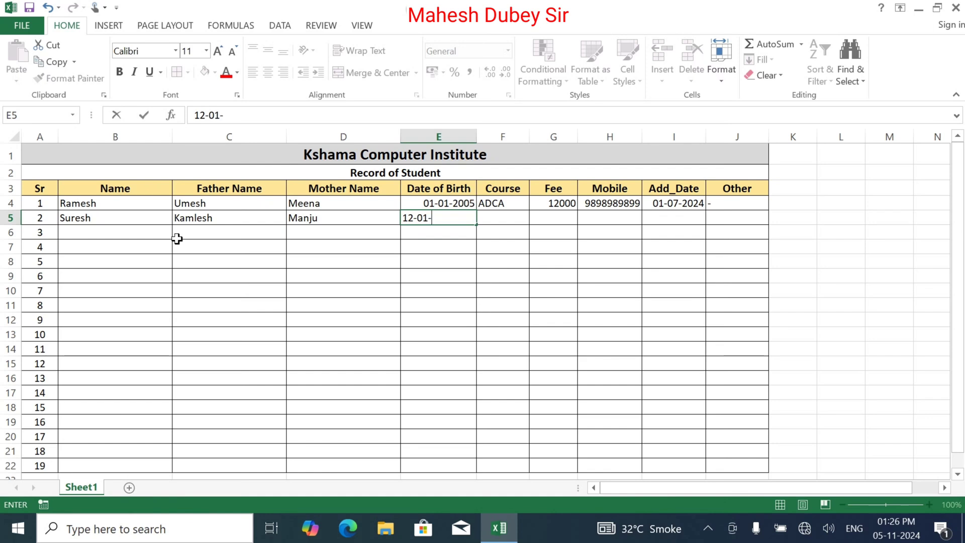
{"action": "type", "text": "2024"}
{"action": "type", "text": "6"}
{"action": "key", "text": "Tab"}
Add course CCC, fee 6000, an edited mobile number, and admission date and '-' copied from row 4.
{"action": "type", "text": "CC"}
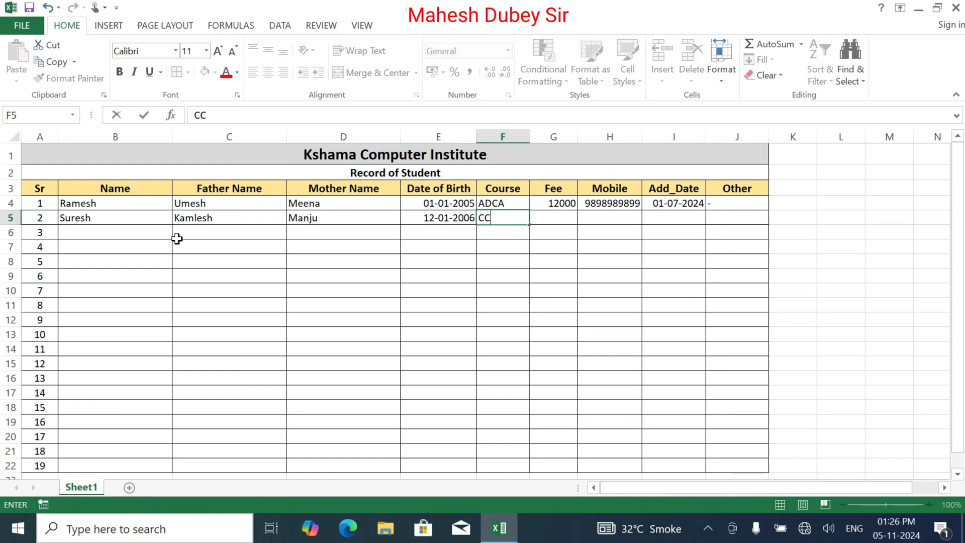
{"action": "key", "text": "Tab"}
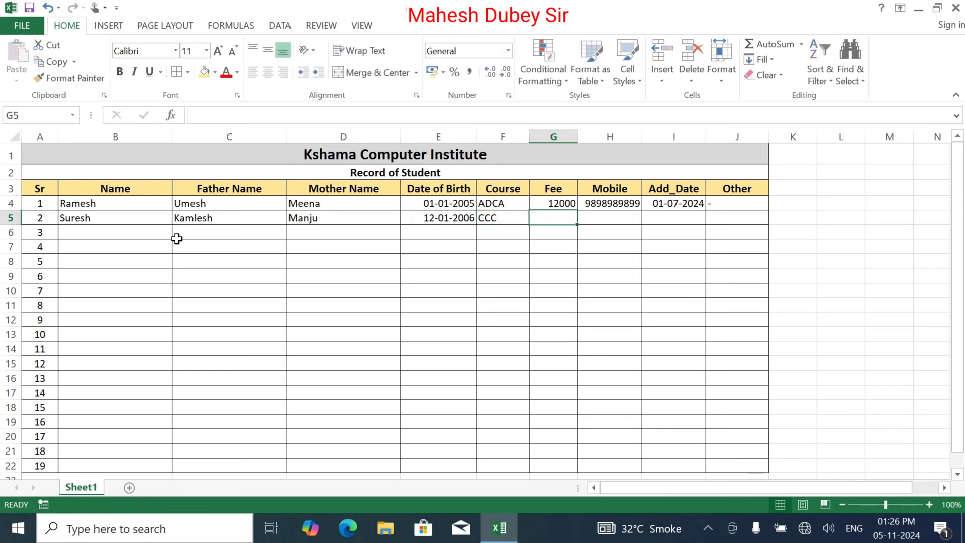
{"action": "type", "text": "6000"}
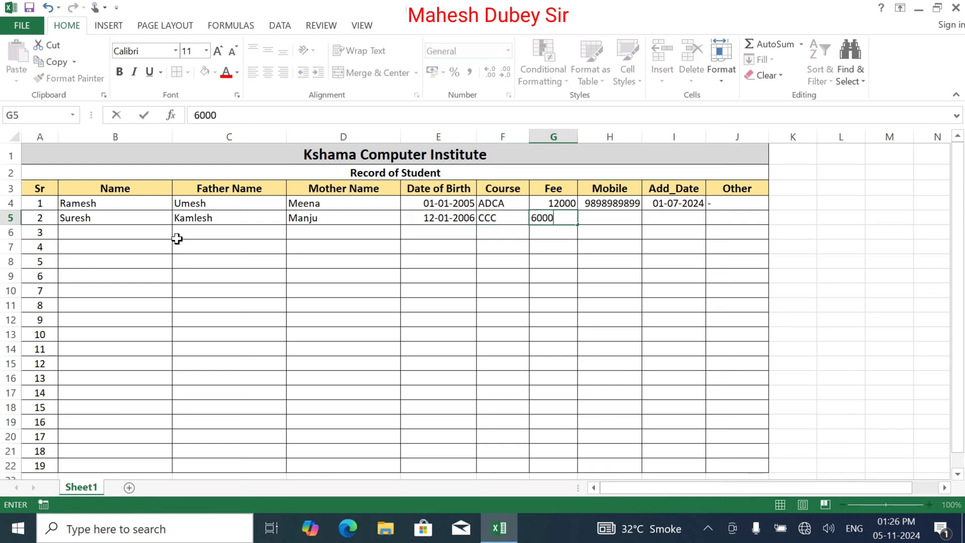
{"action": "key", "text": "Tab"}
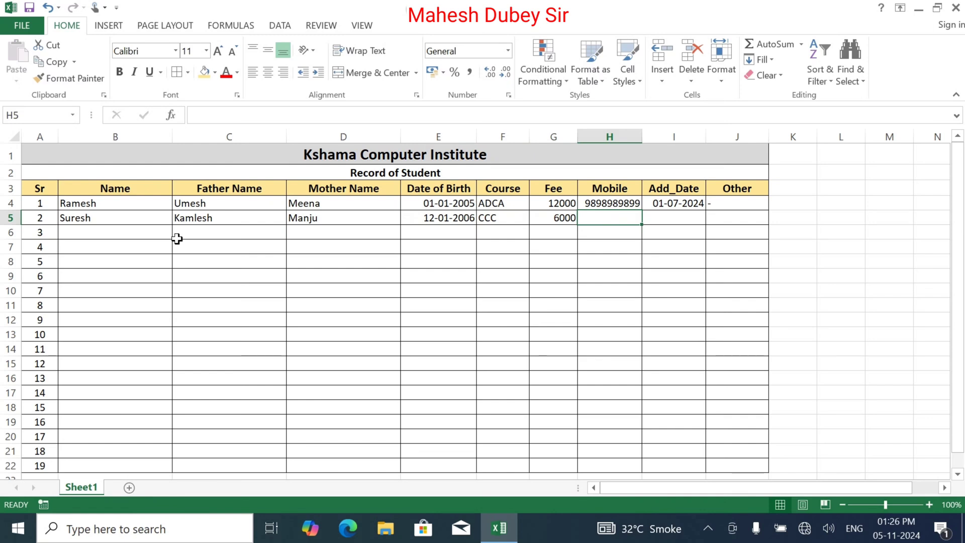
{"action": "key", "text": "ctrl+d"}
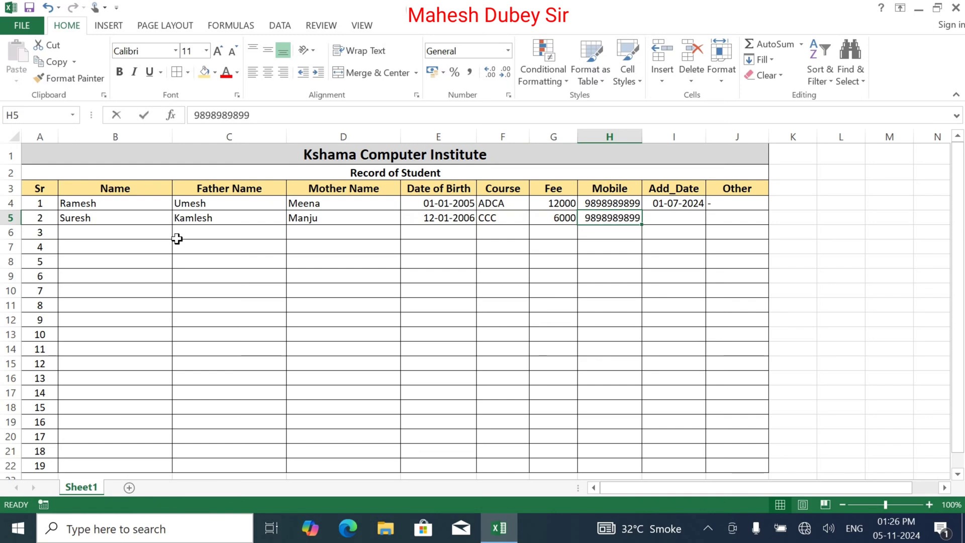
{"action": "type", "text": "9898989898"}
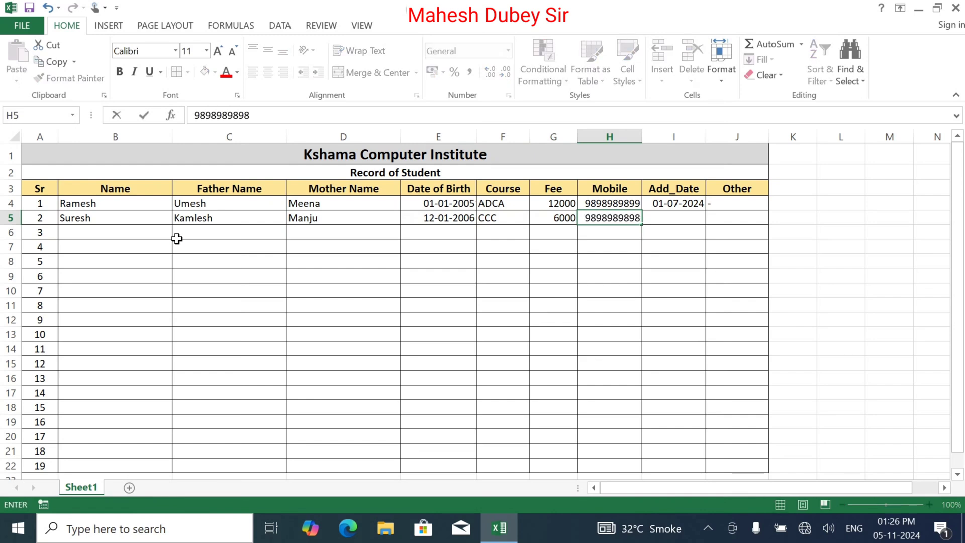
{"action": "key", "text": "Tab"}
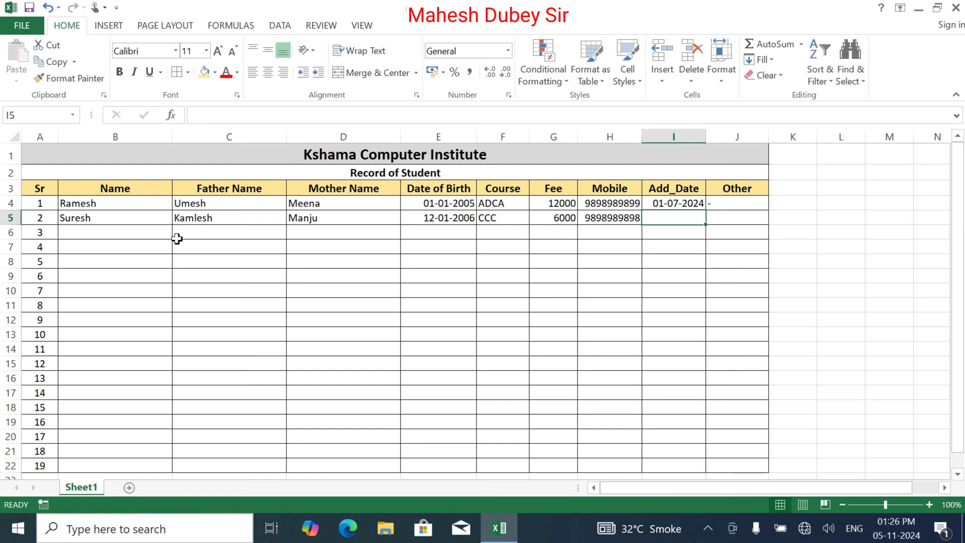
{"action": "key", "text": "ctrl+d"}
{"action": "key", "text": "Tab"}
{"action": "key", "text": "ctrl+d"}
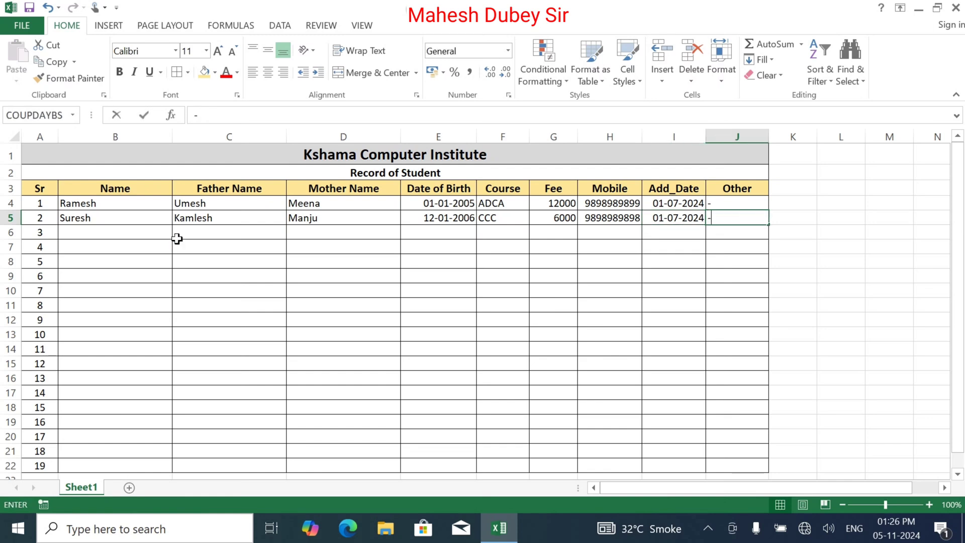
{"action": "key", "text": "Return"}
Enter the third student's name and parents' names, with birth date corrected to 12-01-2008.
{"action": "type", "text": "Alok"}
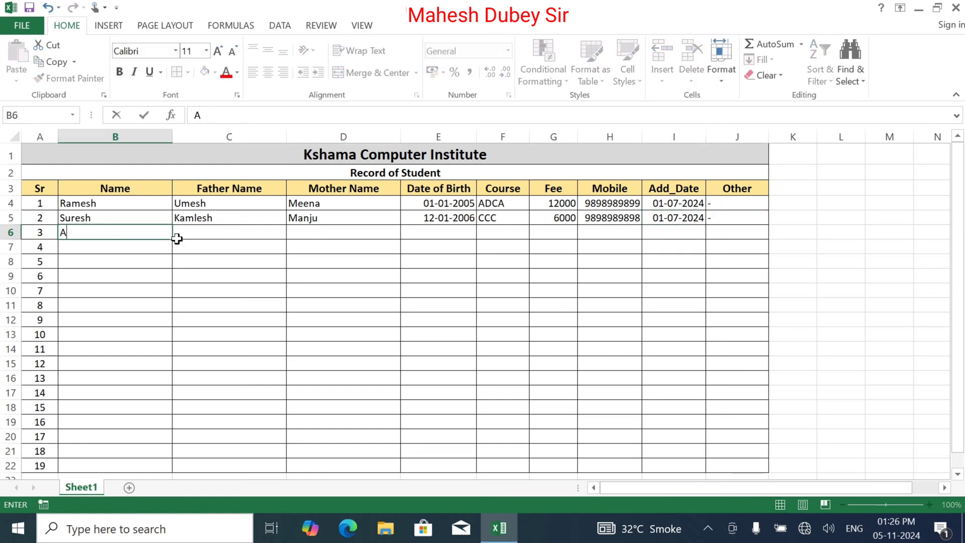
{"action": "key", "text": "Tab"}
{"action": "type", "text": "Mukesh"}
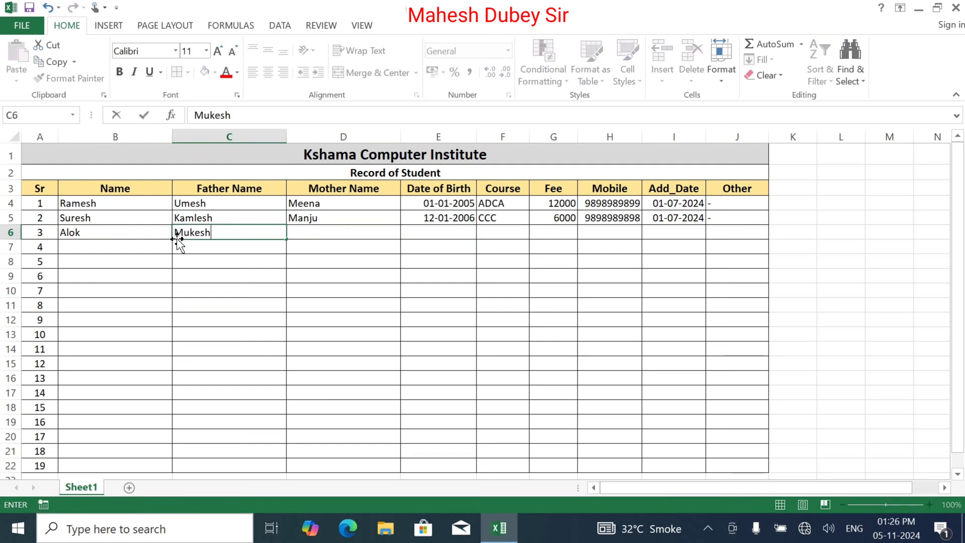
{"action": "key", "text": "Tab"}
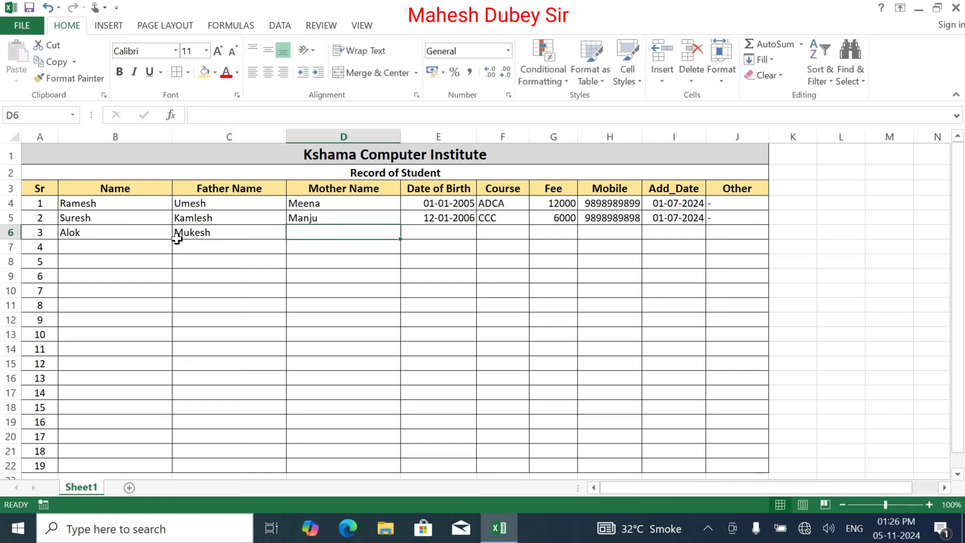
{"action": "type", "text": "Vimla"}
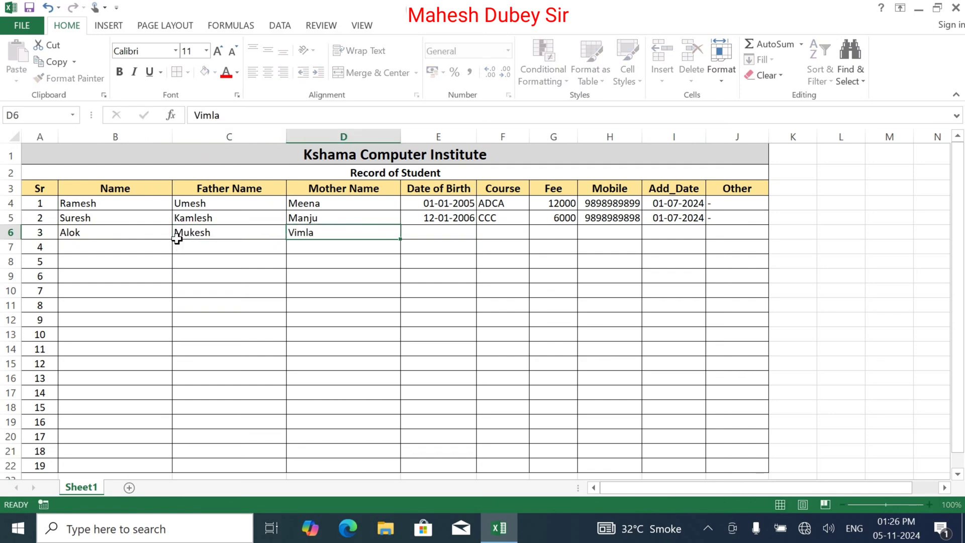
{"action": "key", "text": "Tab"}
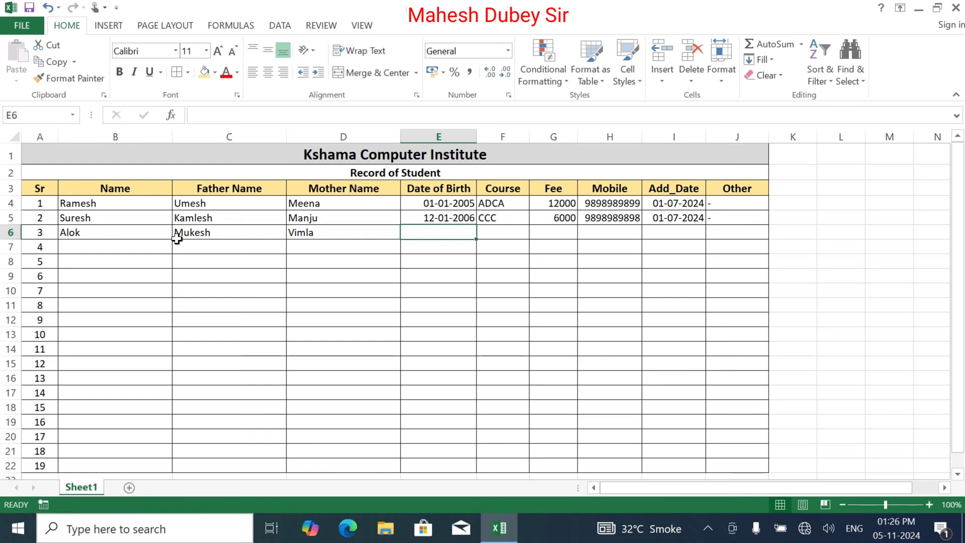
{"action": "key", "text": "ctrl+d"}
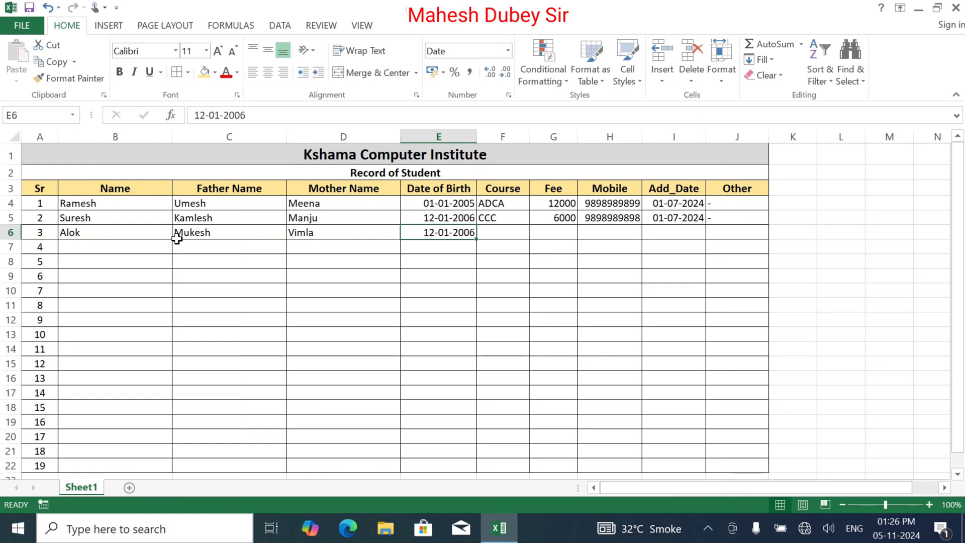
{"action": "key", "text": "F2"}
{"action": "key", "text": "BackSpace"}
{"action": "type", "text": "8"}
{"action": "key", "text": "Tab"}
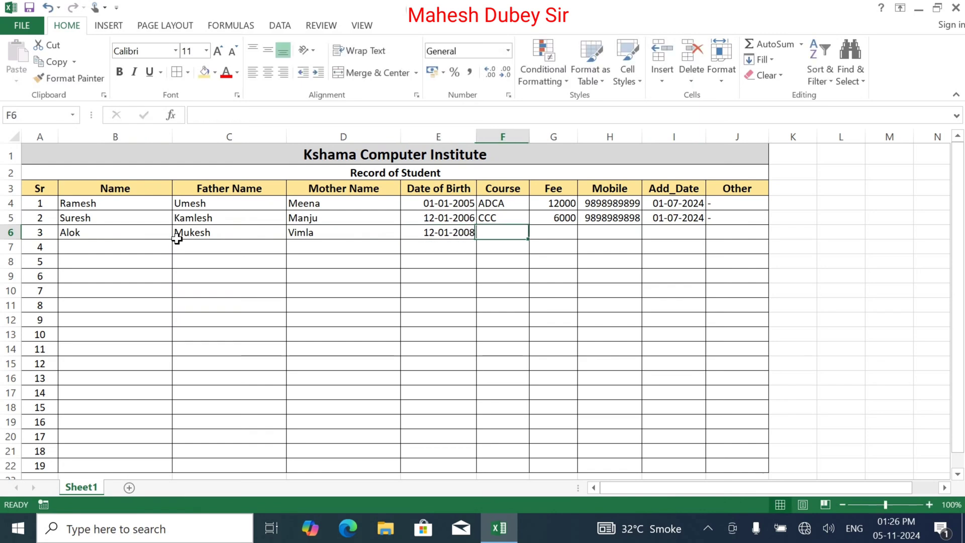
Add course DCA, fee 10000, the mobile number and admission date 01-08-2024.
{"action": "type", "text": "DCA"}
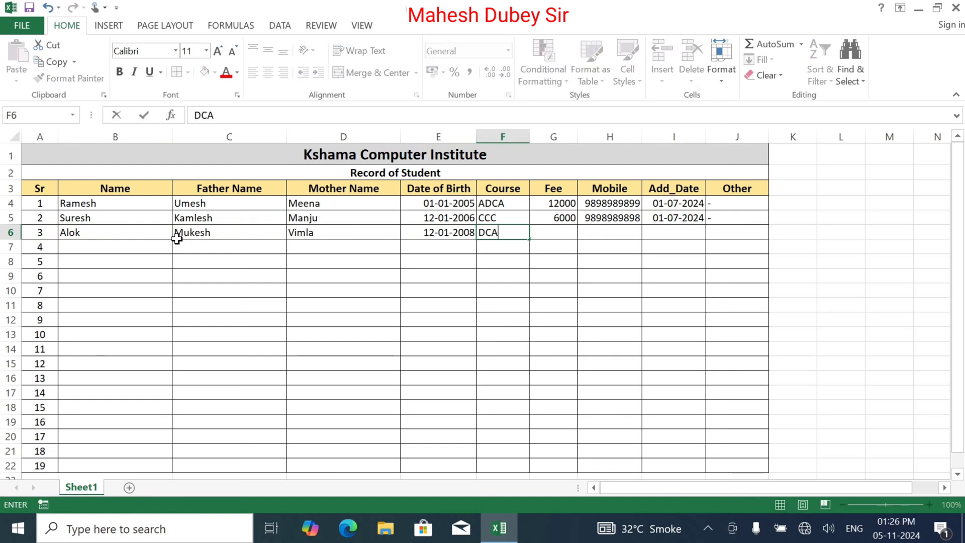
{"action": "key", "text": "Tab"}
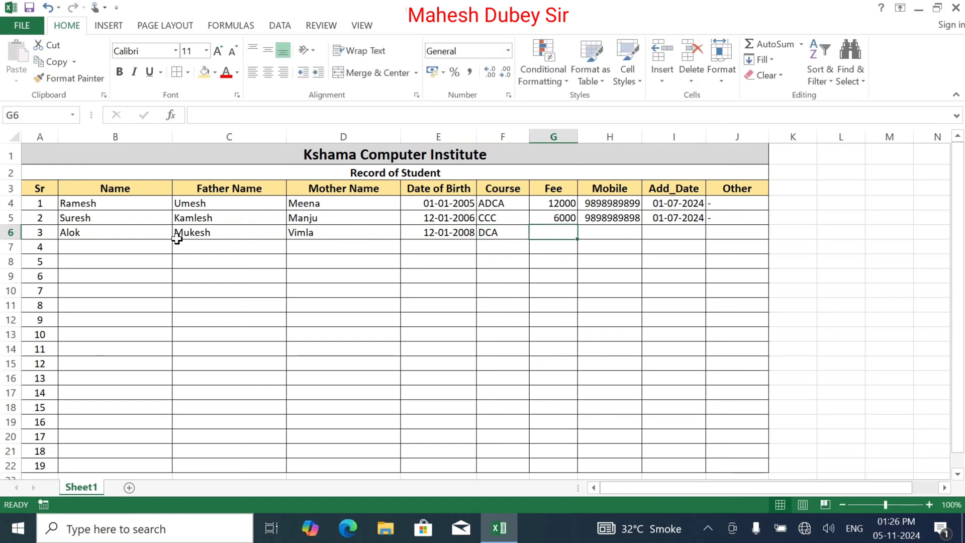
{"action": "type", "text": "10000"}
{"action": "key", "text": "Tab"}
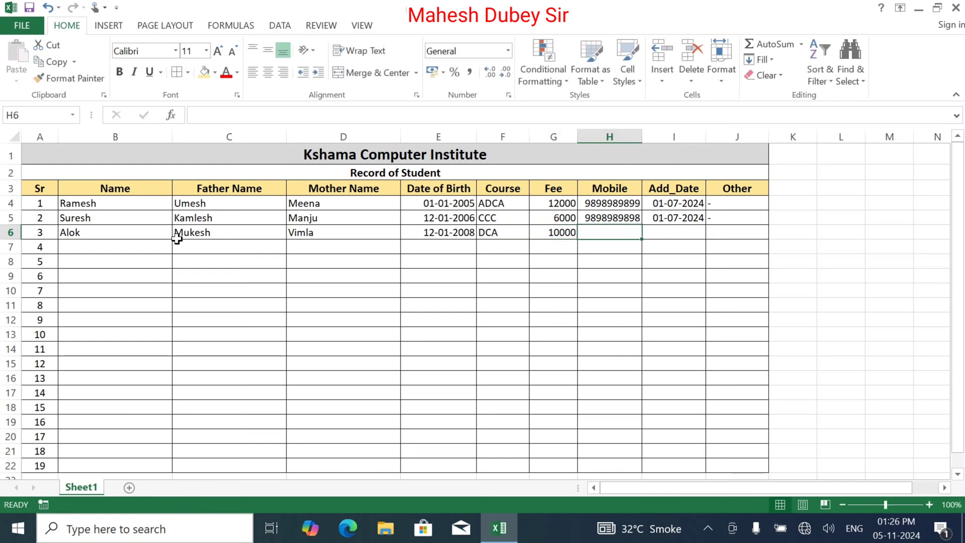
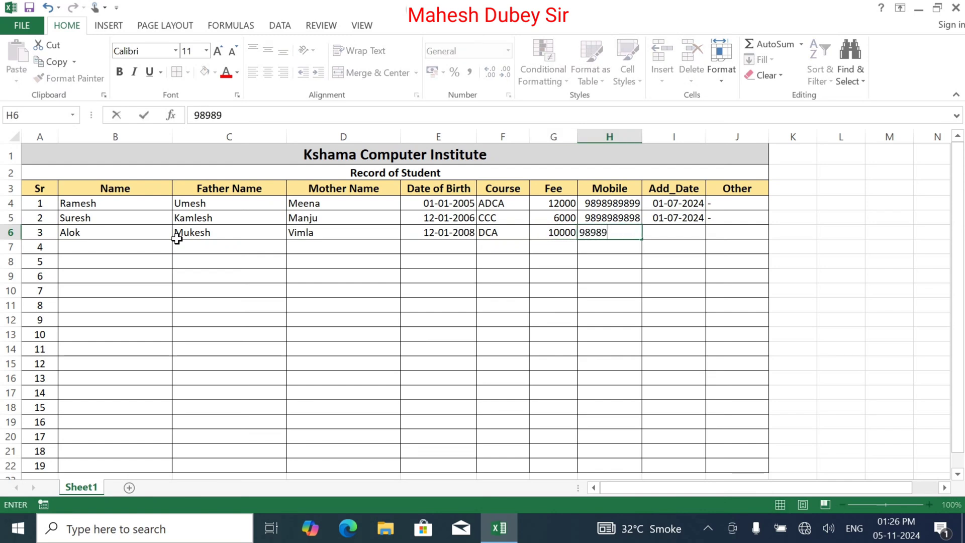
{"action": "key", "text": "Tab"}
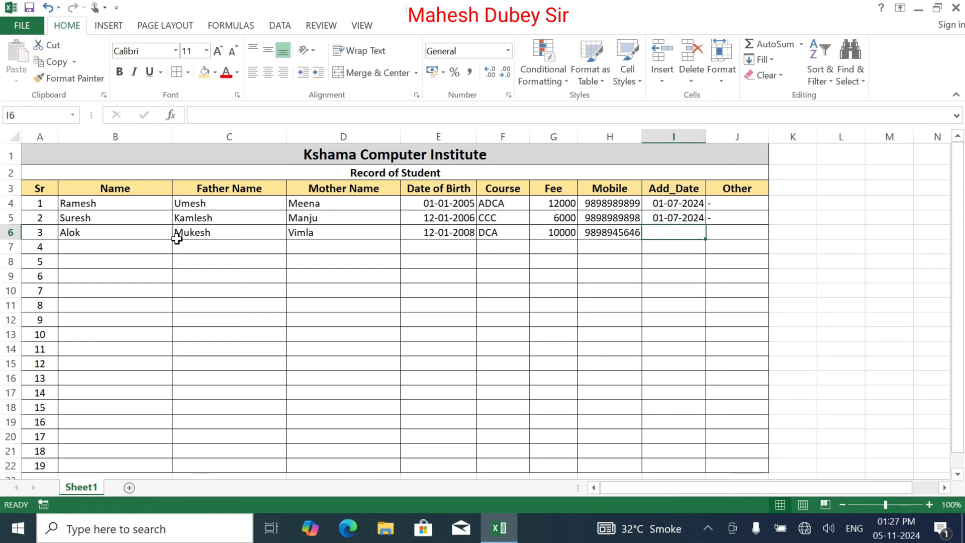
{"action": "type", "text": "0"}
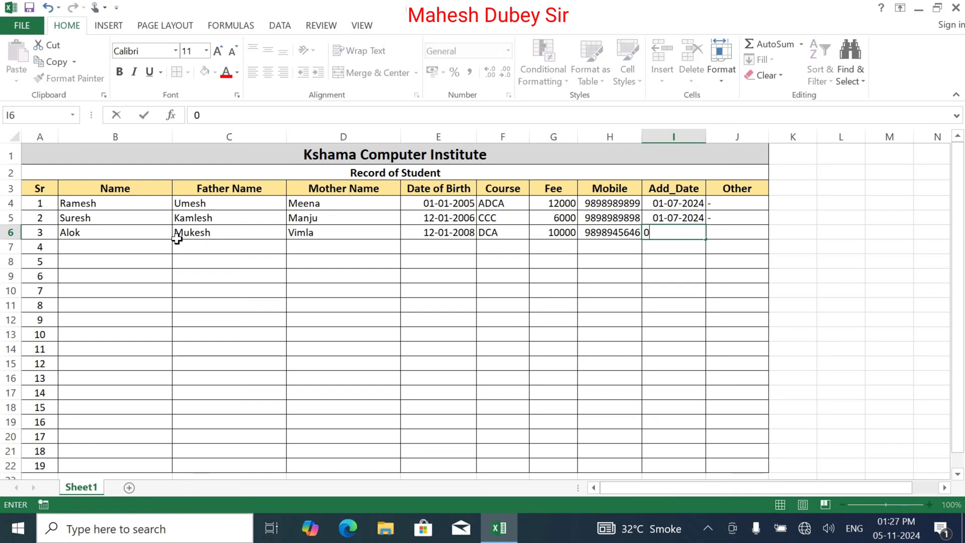
{"action": "type", "text": "1-08-2024"}
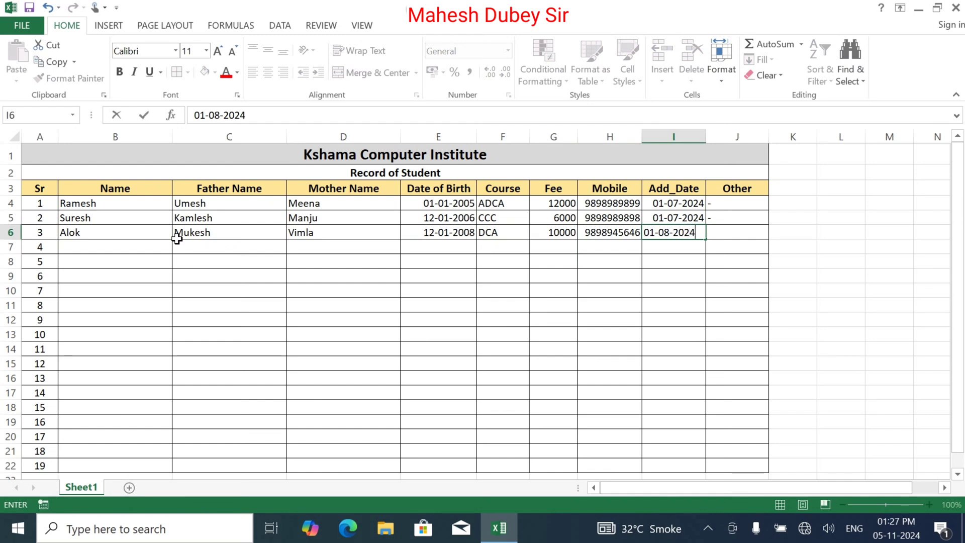
{"action": "key", "text": "Return"}
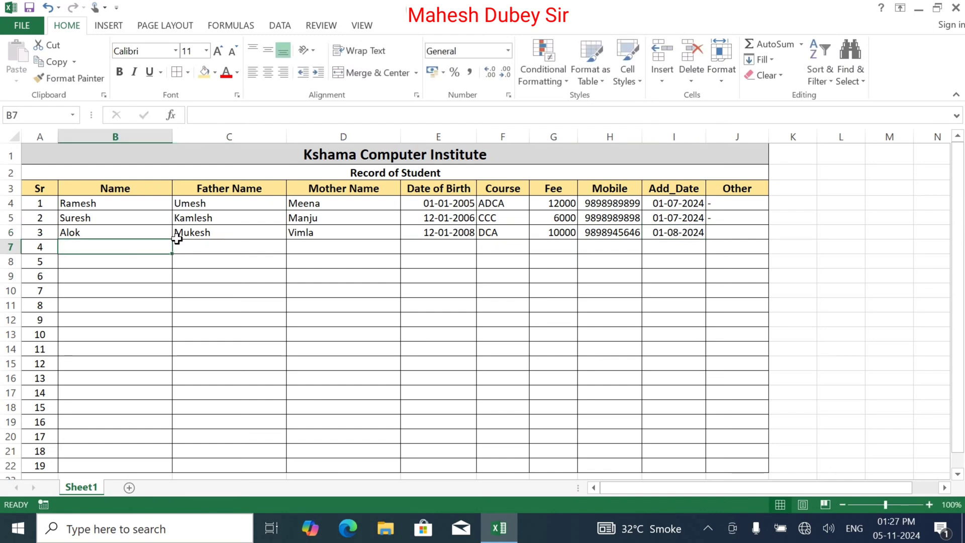
Fill B4:I6 down to row 22 as exact copies of the three student records.
{"action": "left_click_drag", "start_coordinate": [97, 203], "coordinate": [697, 420]}
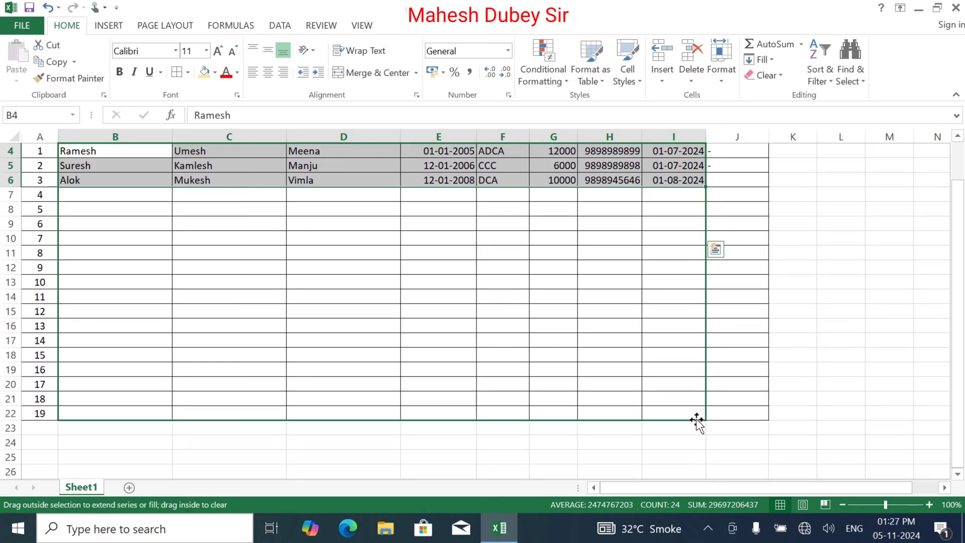
{"action": "left_click", "coordinate": [722, 431]}
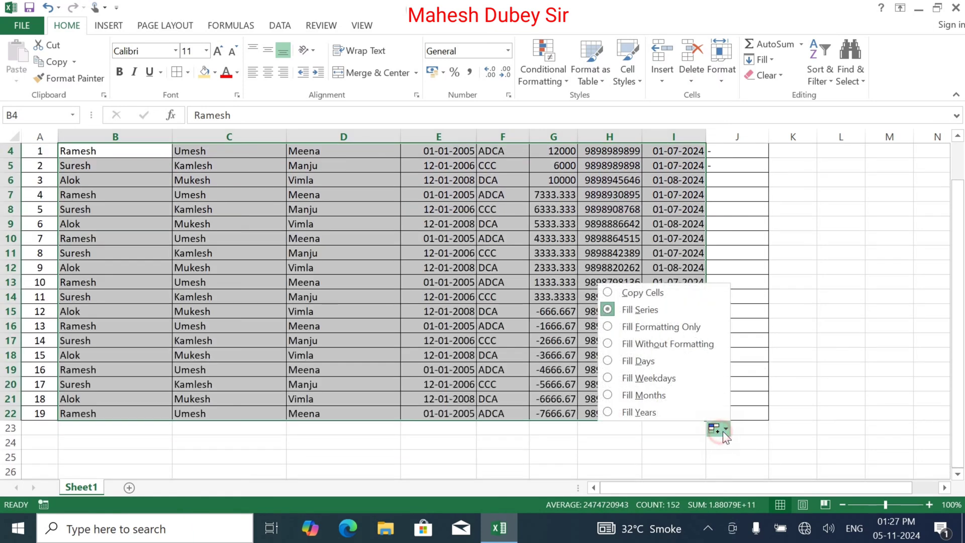
{"action": "left_click", "coordinate": [635, 297]}
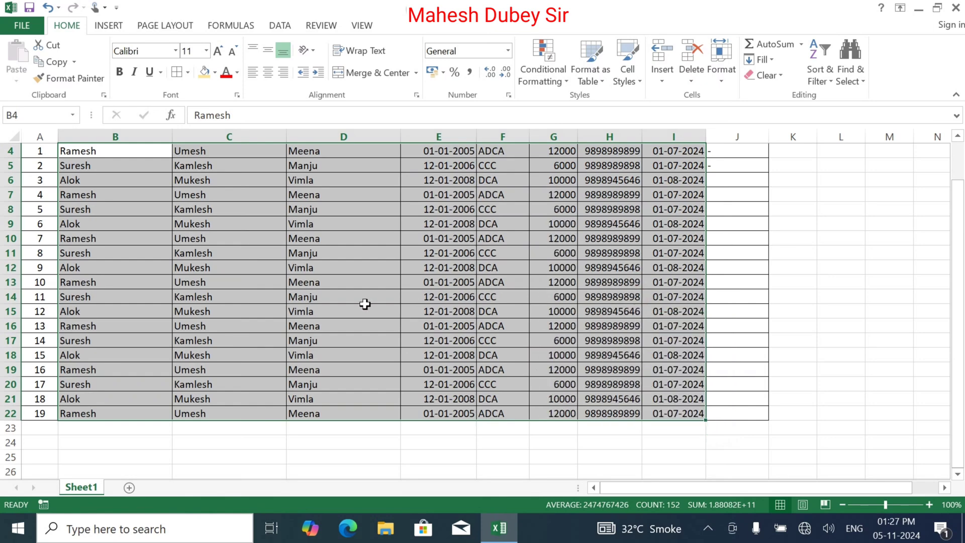
{"action": "scroll", "coordinate": [348, 312], "scroll_direction": "up", "scroll_amount": 1}
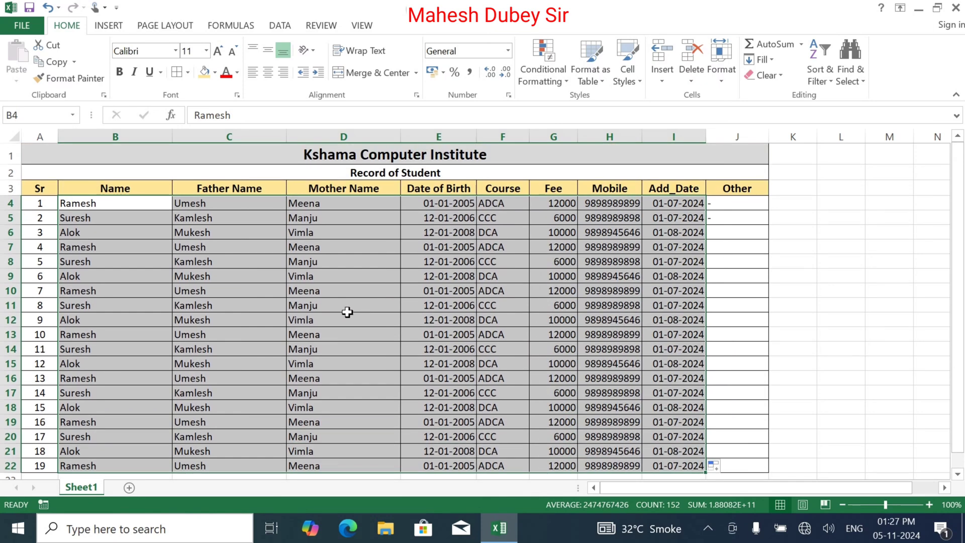
{"action": "left_click", "coordinate": [79, 266]}
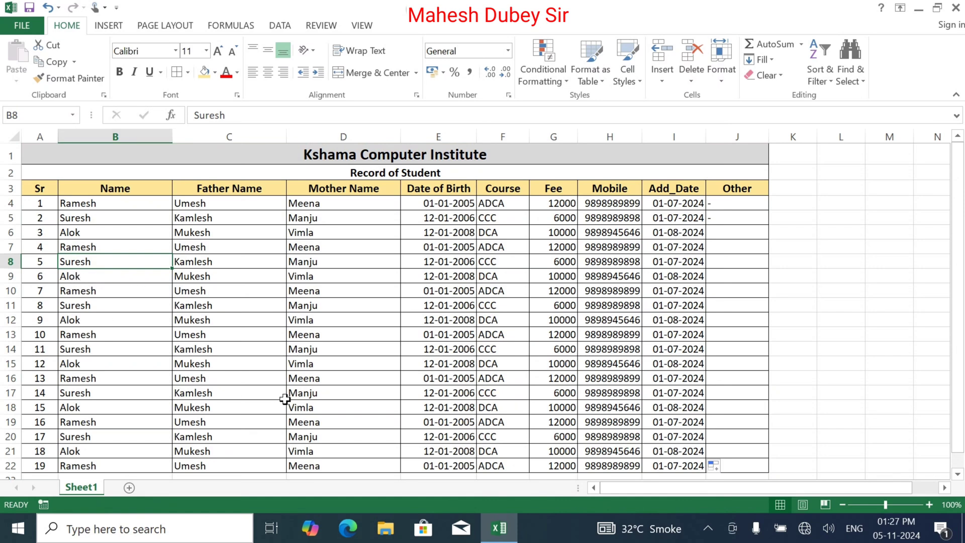
Copy J4's dash down to J22 and centre the Fee through Other values in G4:J22.
{"action": "left_click", "coordinate": [722, 207]}
{"action": "left_click_drag", "start_coordinate": [768, 209], "coordinate": [747, 313]}
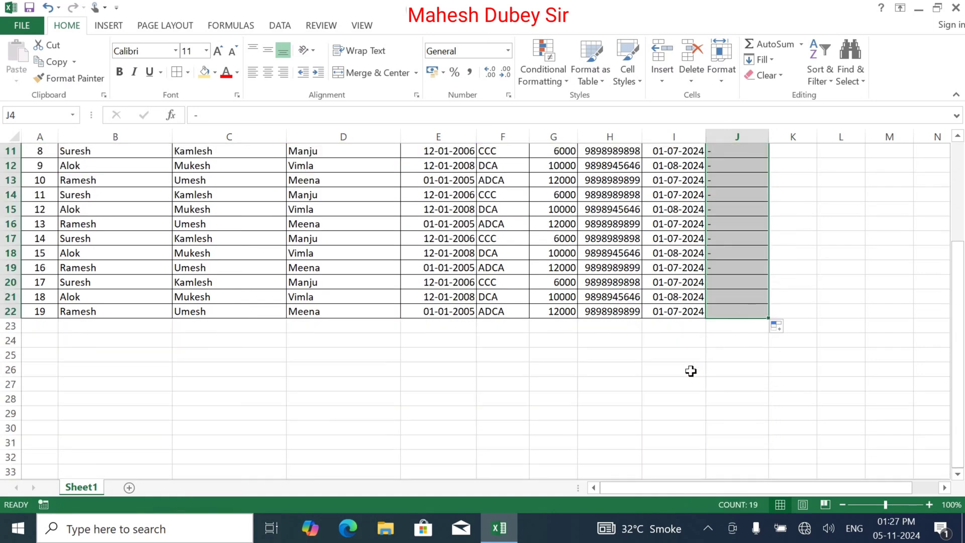
{"action": "left_click", "coordinate": [744, 313]}
{"action": "left_click_drag", "start_coordinate": [744, 314], "coordinate": [556, 198]}
{"action": "left_click", "coordinate": [268, 73]}
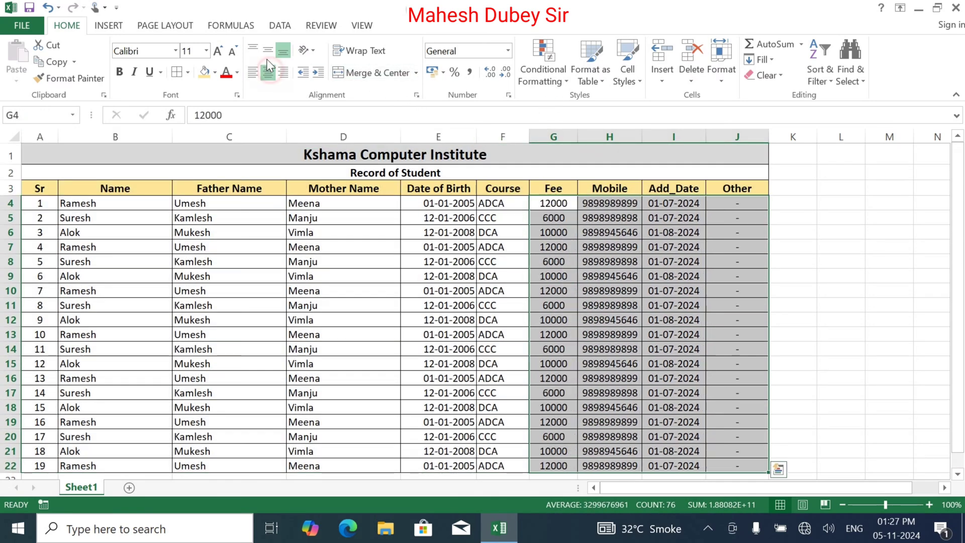
{"action": "left_click", "coordinate": [268, 51]}
Centre the Date of Birth values in E4:E22 horizontally and vertically.
{"action": "left_click_drag", "start_coordinate": [431, 207], "coordinate": [457, 430]}
{"action": "left_click", "coordinate": [268, 73]}
{"action": "left_click", "coordinate": [268, 50]}
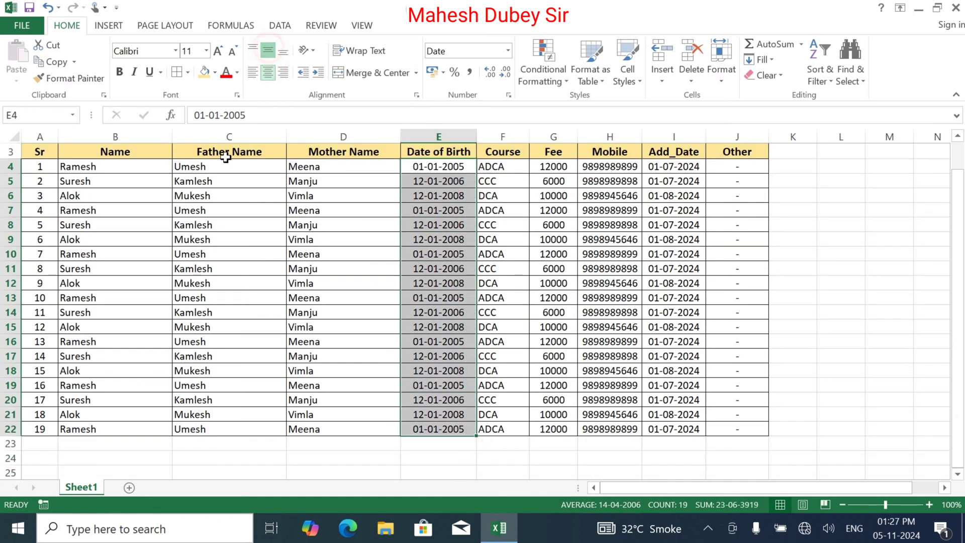
{"action": "scroll", "coordinate": [635, 345], "scroll_direction": "up", "scroll_amount": 1}
{"action": "left_click", "coordinate": [889, 321]}
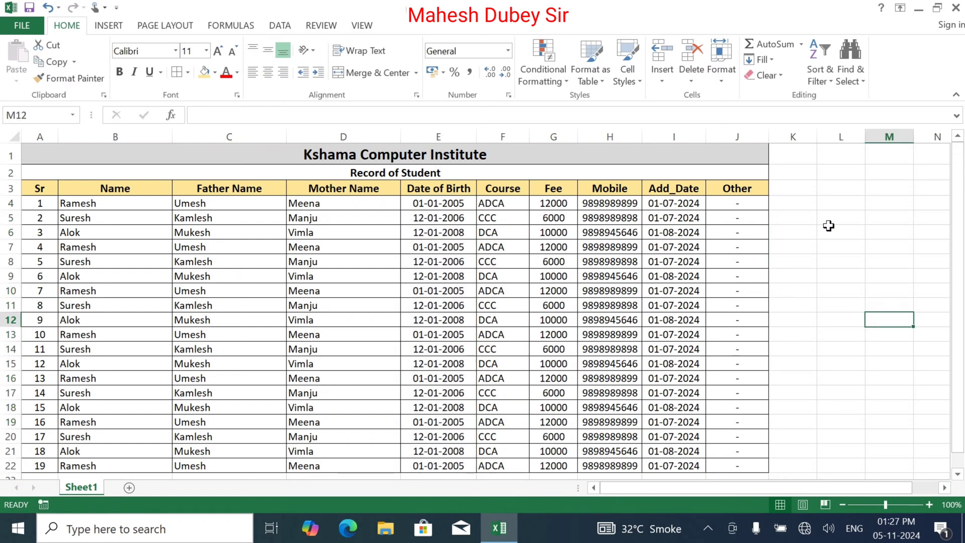
{"action": "left_click", "coordinate": [820, 160]}
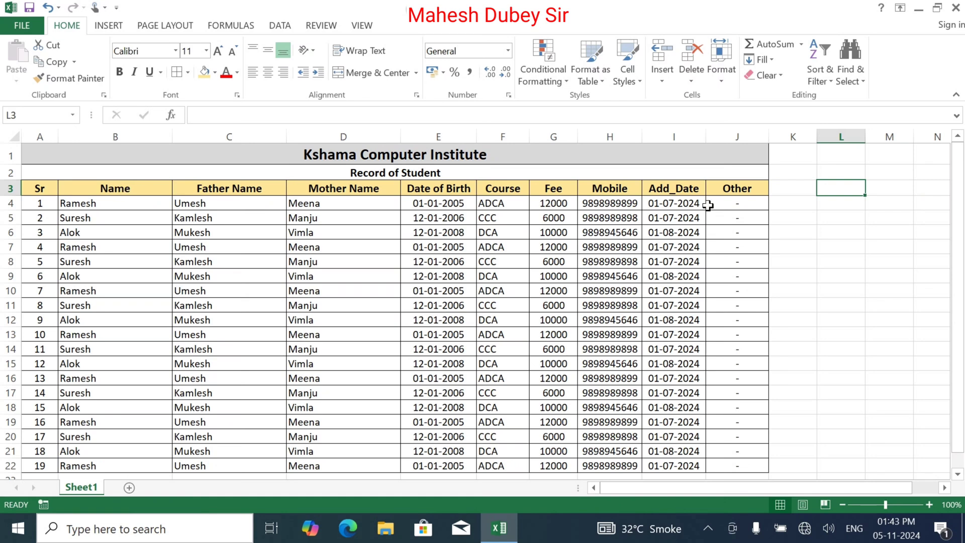
Select the header cells B3:H3, from Name through Mobile.
{"action": "left_click_drag", "start_coordinate": [127, 189], "coordinate": [577, 189]}
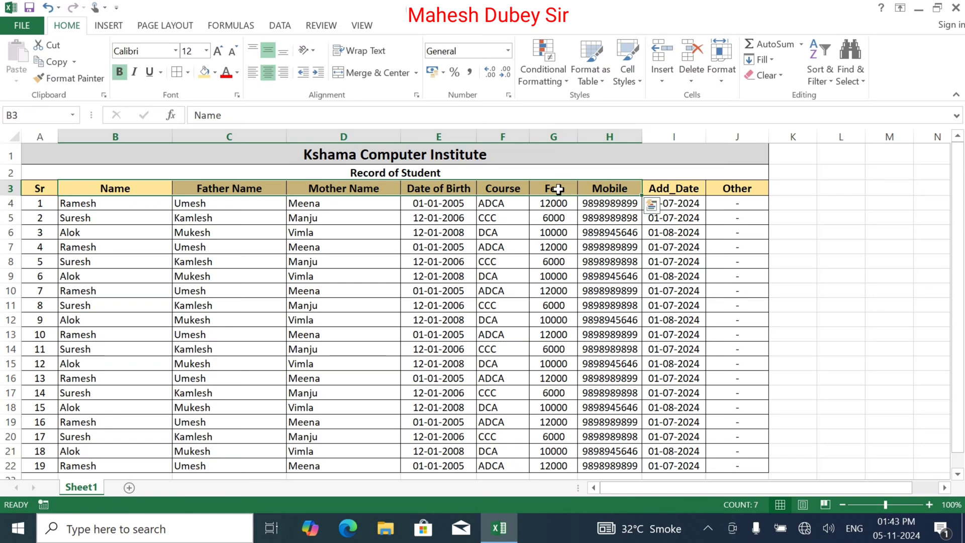
Copy the B3:H3 headings and paste them transposed down column M from M3.
{"action": "left_click", "coordinate": [50, 62]}
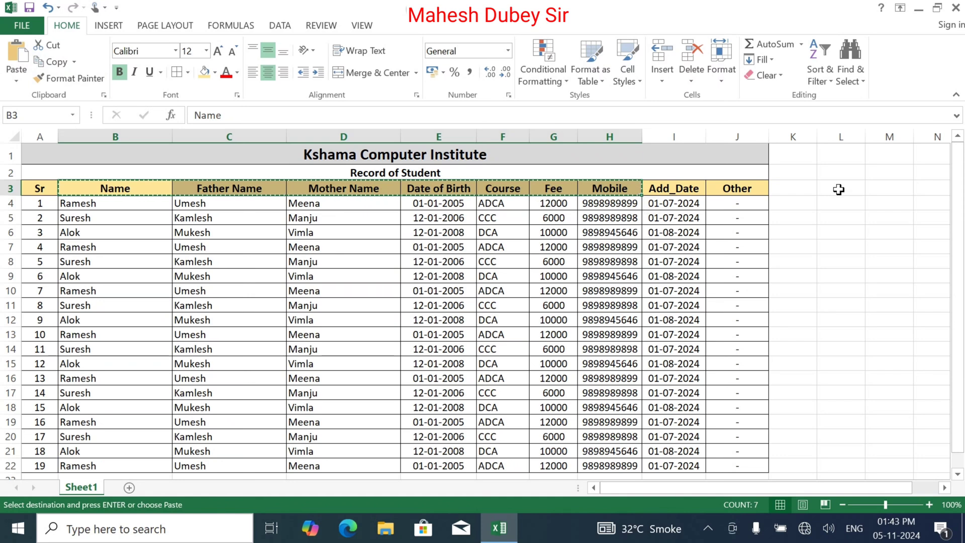
{"action": "key", "text": "Right"}
{"action": "key", "text": "Right"}
{"action": "key", "text": "Right"}
{"action": "key", "text": "Right"}
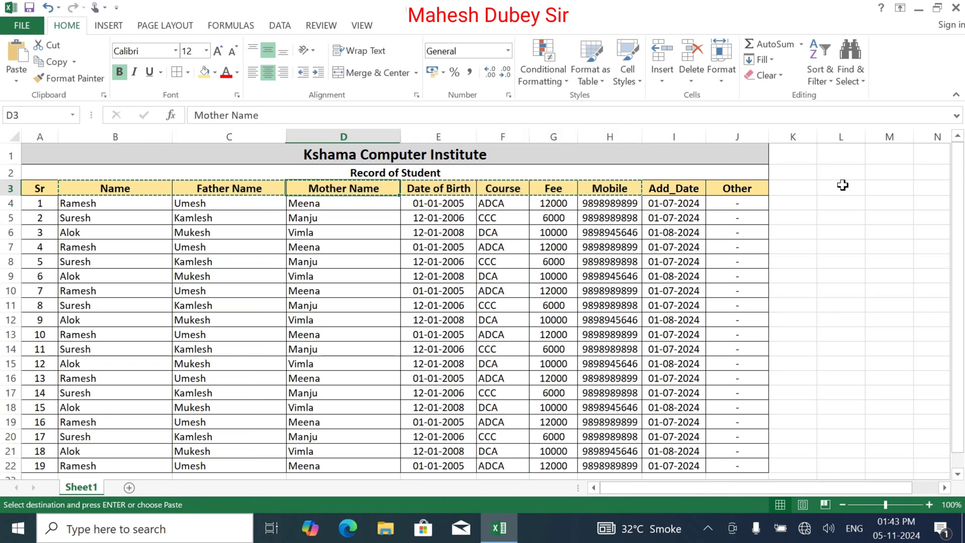
{"action": "key", "text": "Right"}
{"action": "key", "text": "Right"}
{"action": "key", "text": "Right"}
{"action": "key", "text": "Right"}
{"action": "key", "text": "Right"}
{"action": "key", "text": "Right"}
{"action": "key", "text": "Right"}
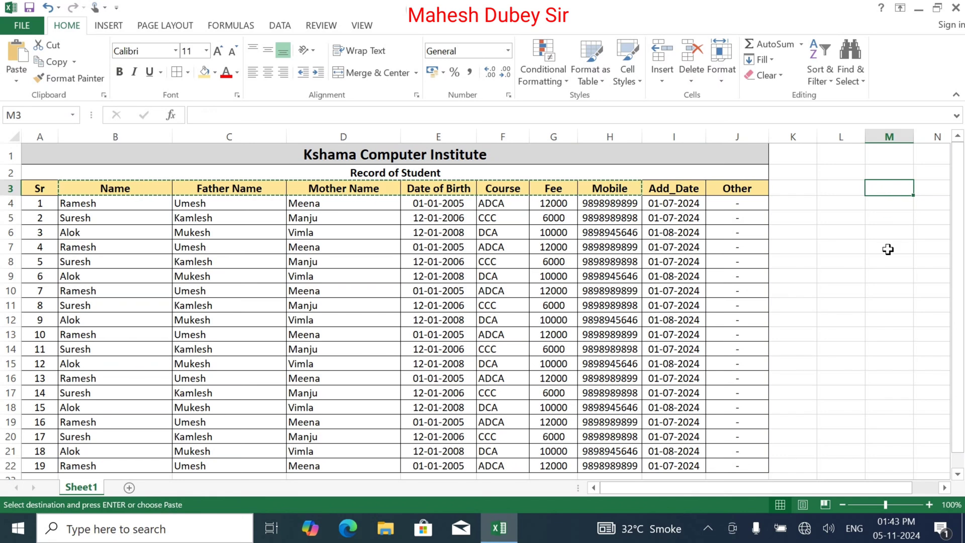
{"action": "left_click", "coordinate": [17, 79]}
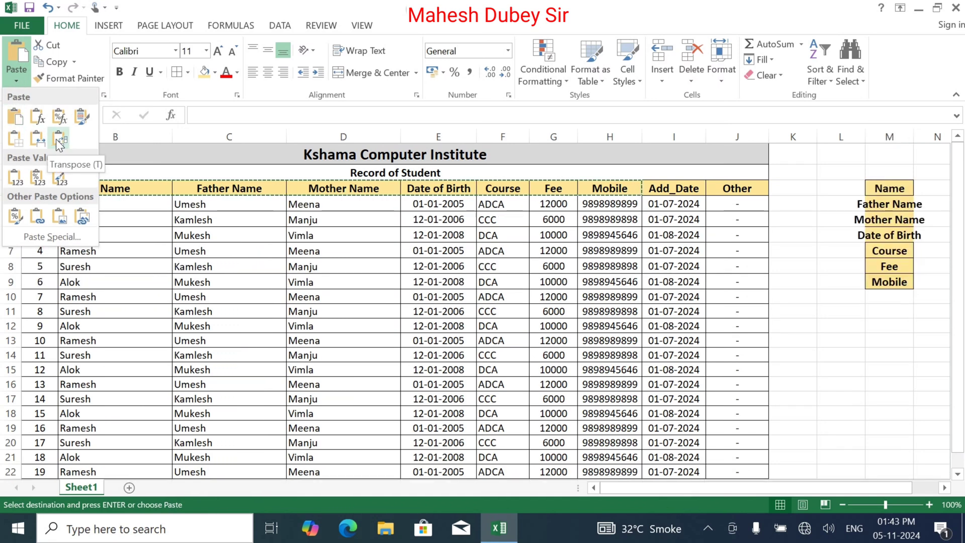
{"action": "left_click", "coordinate": [57, 140]}
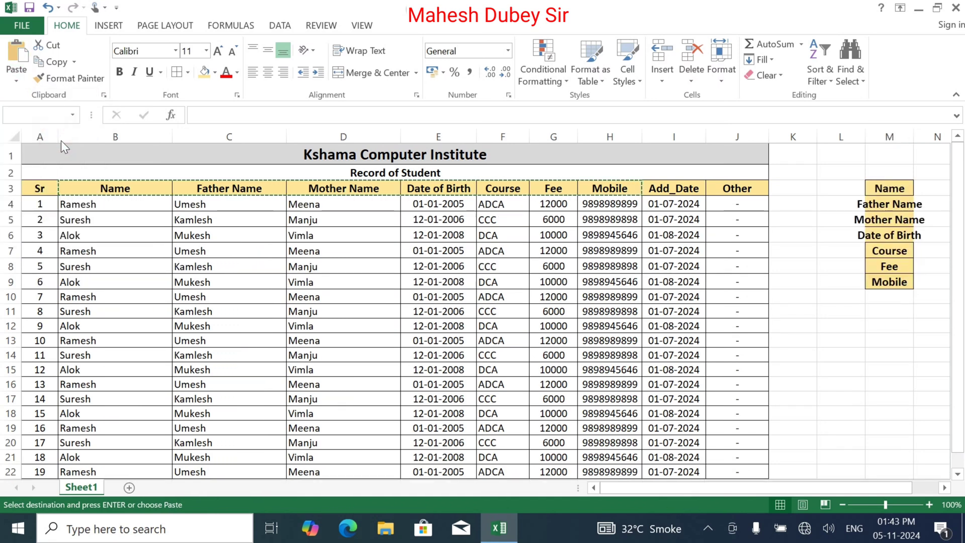
Autofit column M, left-align the labels, and widen column N for the lookup values.
{"action": "double_click", "coordinate": [914, 137]}
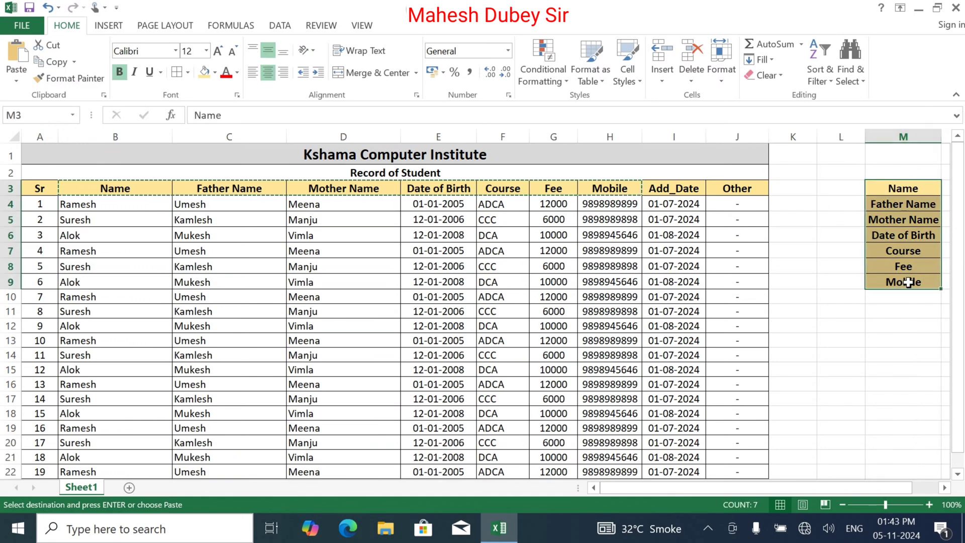
{"action": "left_click", "coordinate": [253, 73]}
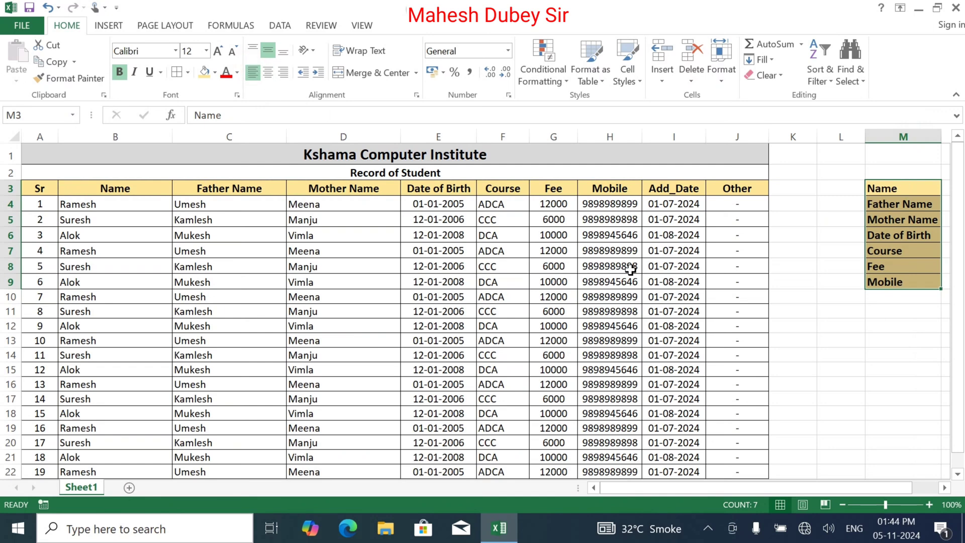
{"action": "left_click", "coordinate": [945, 488]}
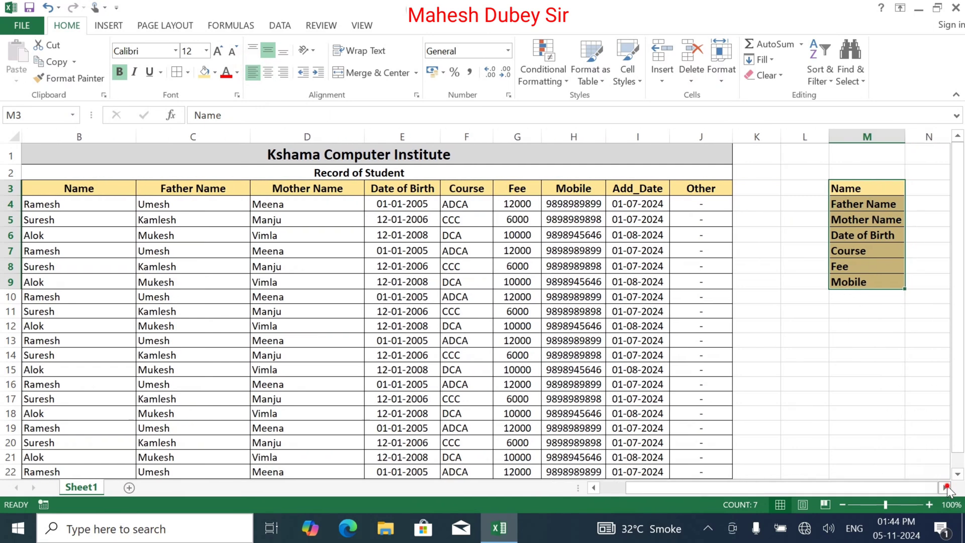
{"action": "left_click", "coordinate": [946, 487]}
{"action": "left_click", "coordinate": [945, 488]}
{"action": "left_click", "coordinate": [710, 191]}
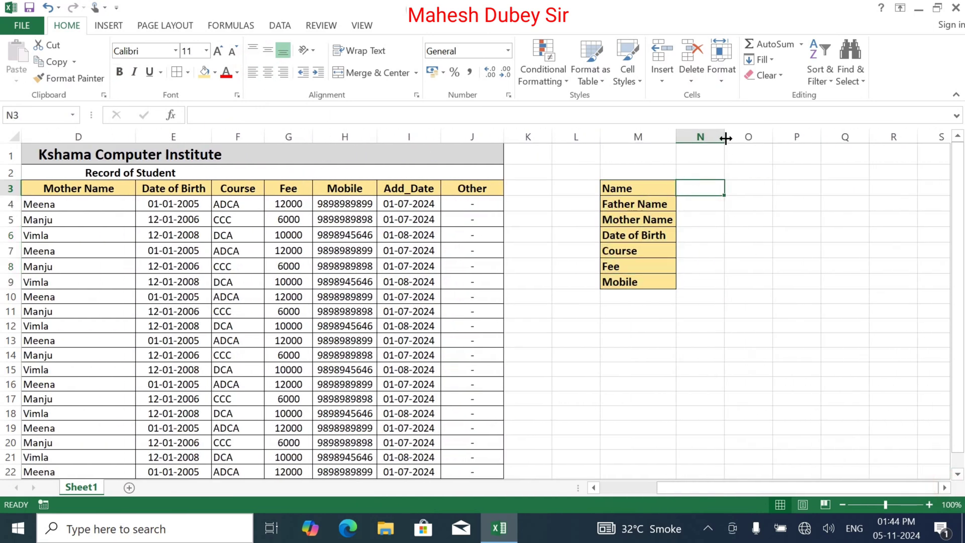
{"action": "left_click_drag", "start_coordinate": [725, 137], "coordinate": [749, 139]}
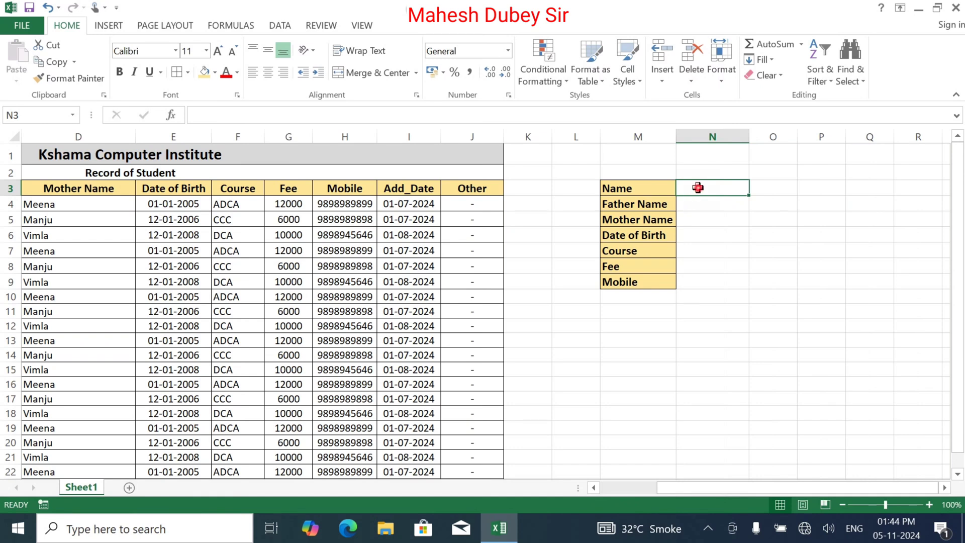
Apply List data validation to N3 with the names in B4:B22 as source.
{"action": "left_click", "coordinate": [278, 26]}
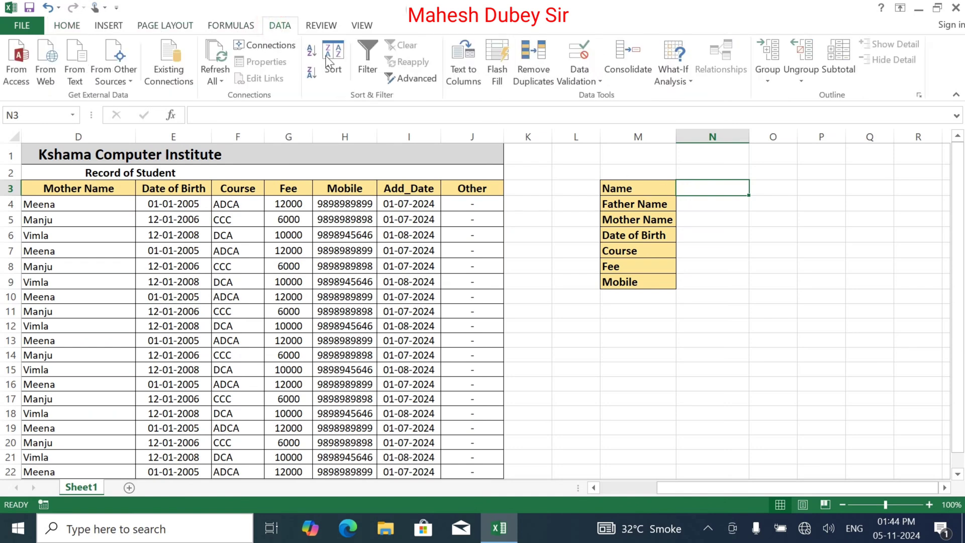
{"action": "left_click", "coordinate": [580, 79]}
{"action": "left_click", "coordinate": [612, 98]}
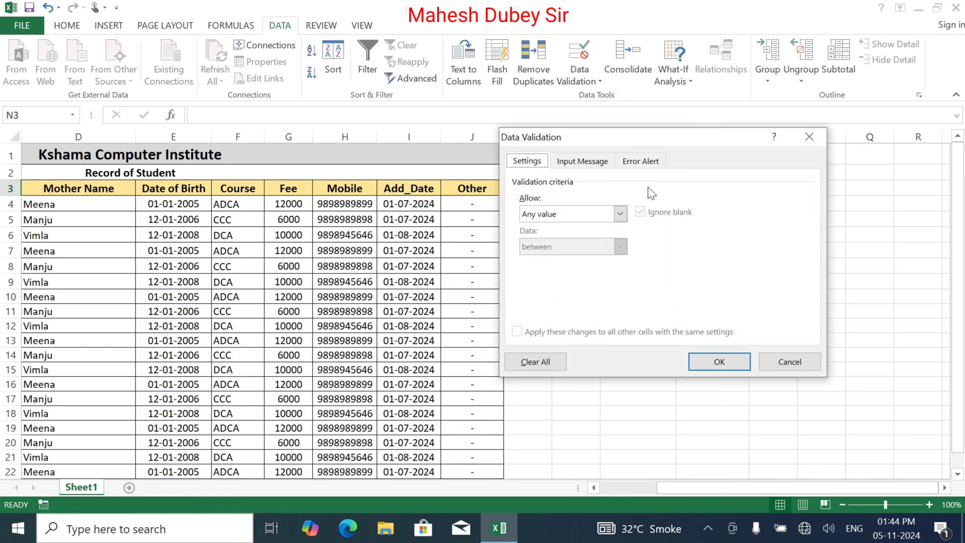
{"action": "left_click", "coordinate": [569, 221]}
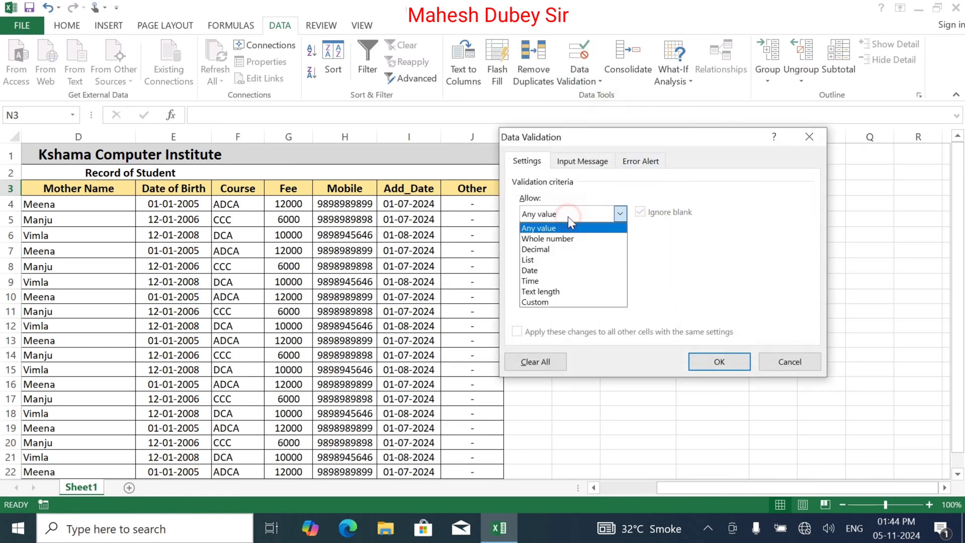
{"action": "left_click", "coordinate": [576, 256]}
{"action": "left_click", "coordinate": [578, 281]}
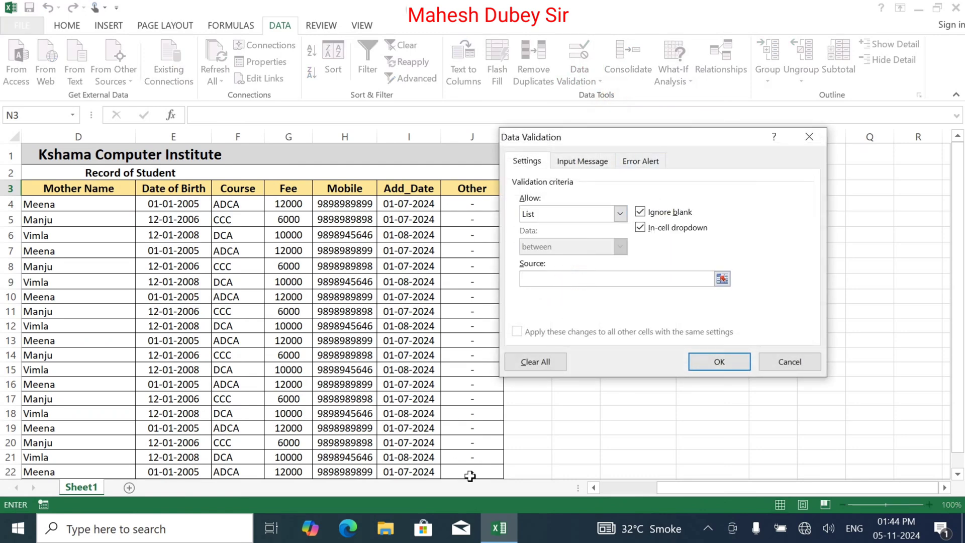
{"action": "left_click", "coordinate": [617, 487]}
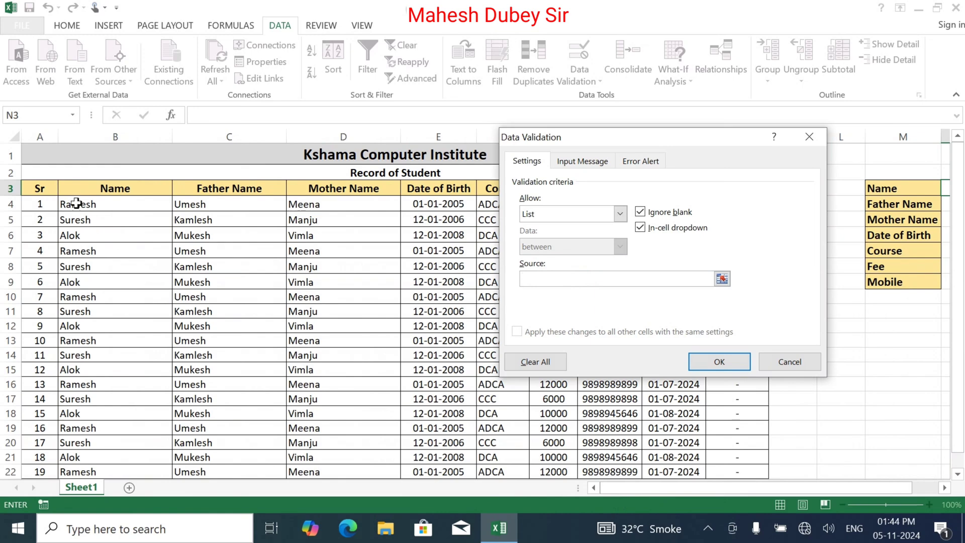
{"action": "left_click", "coordinate": [77, 203]}
{"action": "left_click_drag", "start_coordinate": [76, 204], "coordinate": [76, 326]}
{"action": "left_click", "coordinate": [717, 360]}
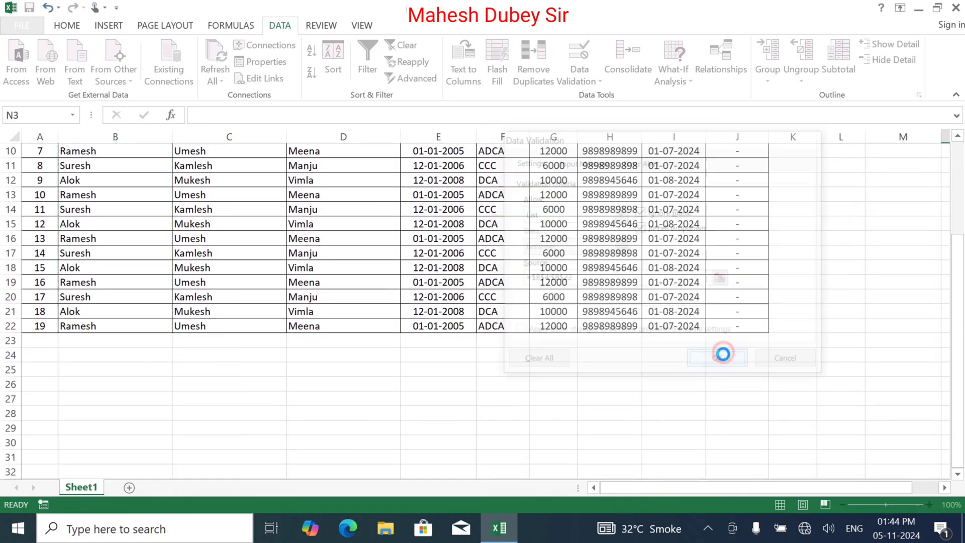
Test N3's dropdown of student names, then move to the Father Name cell N4.
{"action": "left_click_drag", "start_coordinate": [958, 302], "coordinate": [957, 208]}
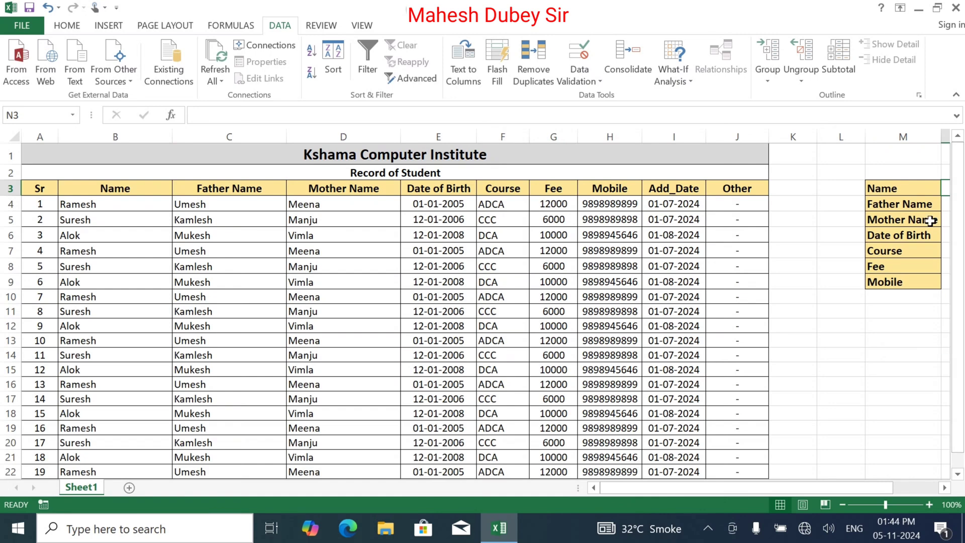
{"action": "left_click_drag", "start_coordinate": [812, 487], "coordinate": [855, 482]}
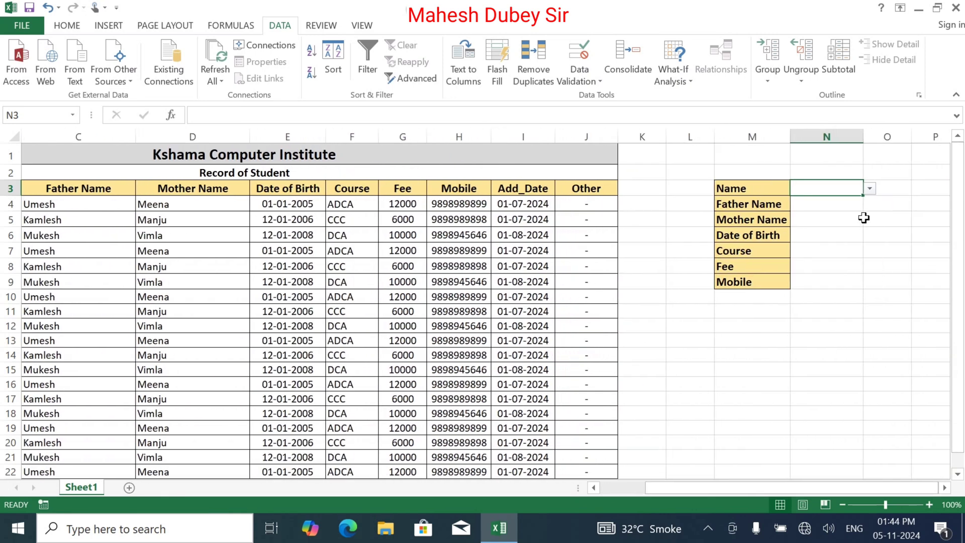
{"action": "left_click", "coordinate": [870, 190]}
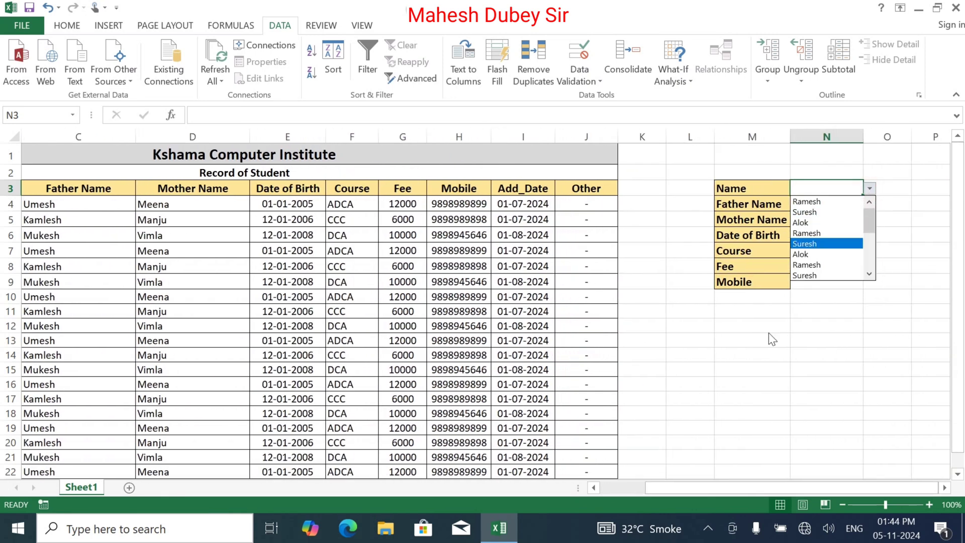
{"action": "left_click", "coordinate": [790, 350]}
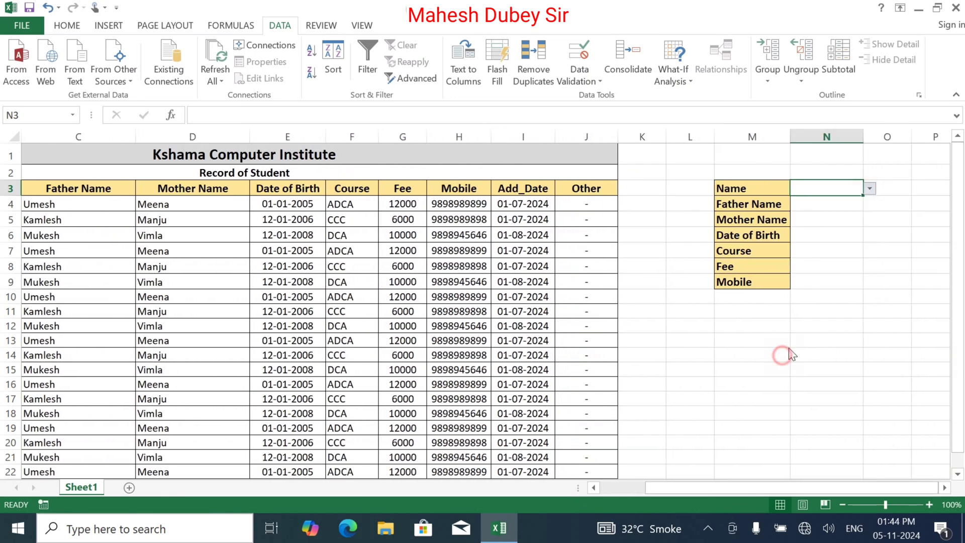
{"action": "left_click", "coordinate": [823, 205]}
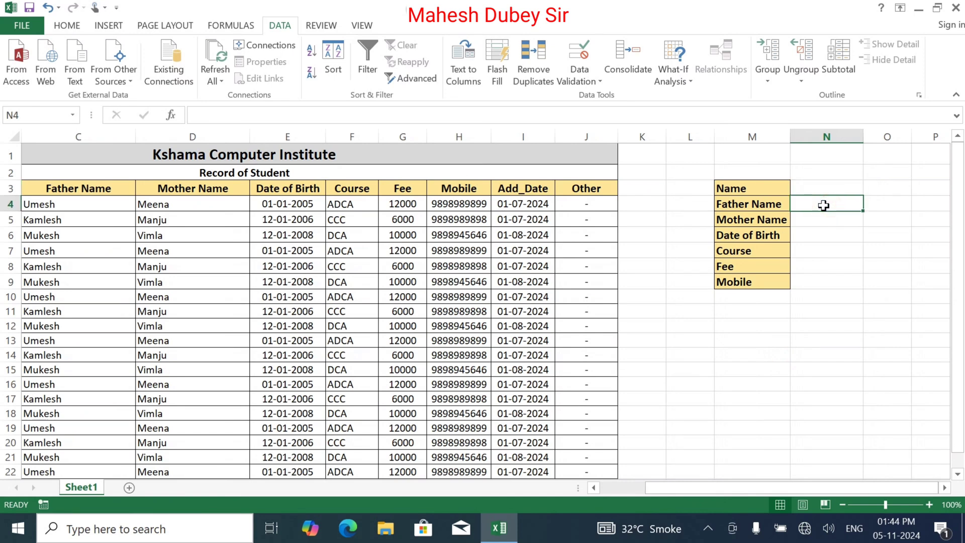
Enter =VLOOKUP(N3,B3:J22,2,0) in N4 to look up the father's name.
{"action": "type", "text": "=vl"}
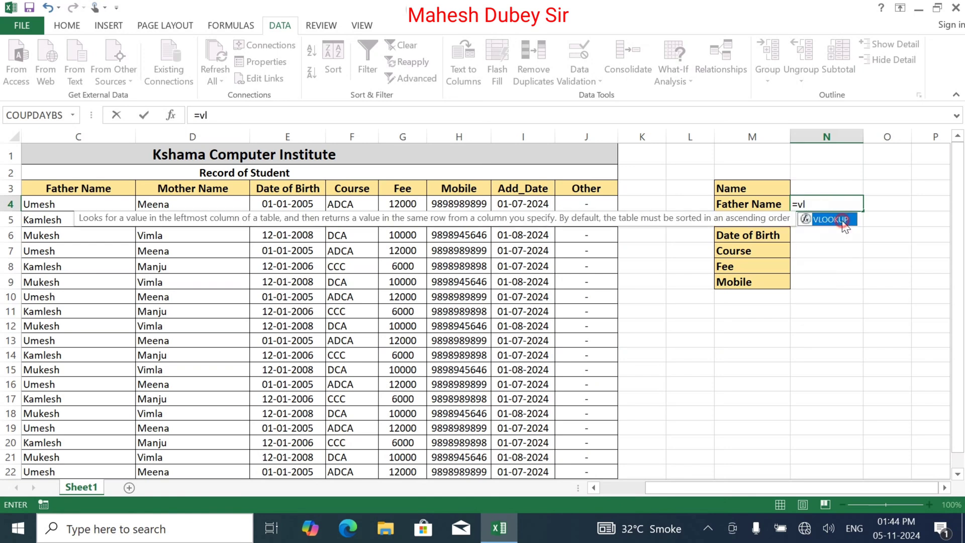
{"action": "double_click", "coordinate": [844, 221]}
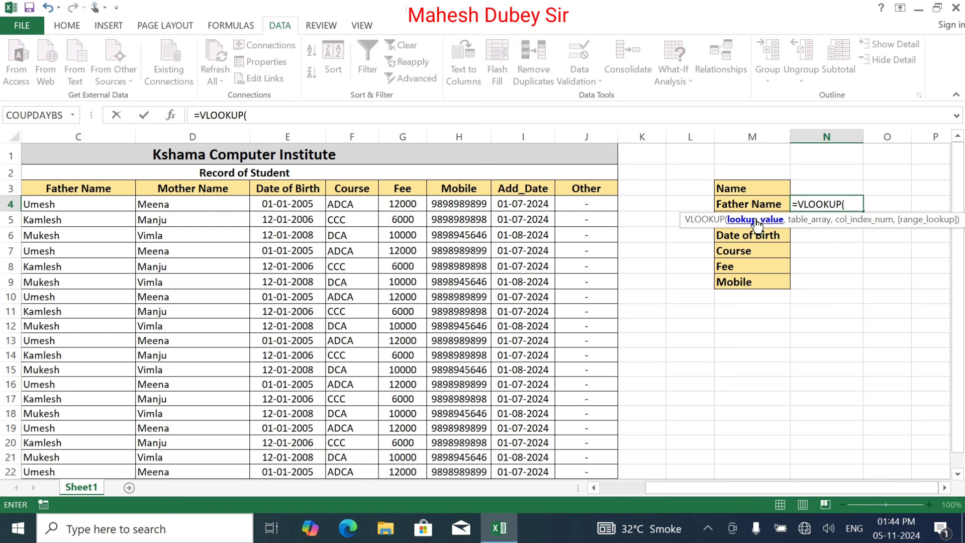
{"action": "left_click", "coordinate": [827, 188]}
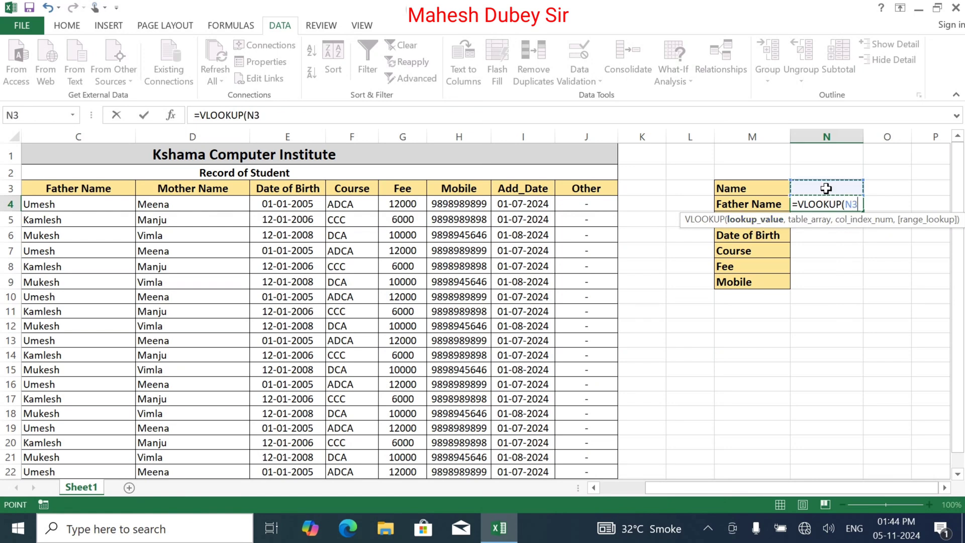
{"action": "type", "text": ","}
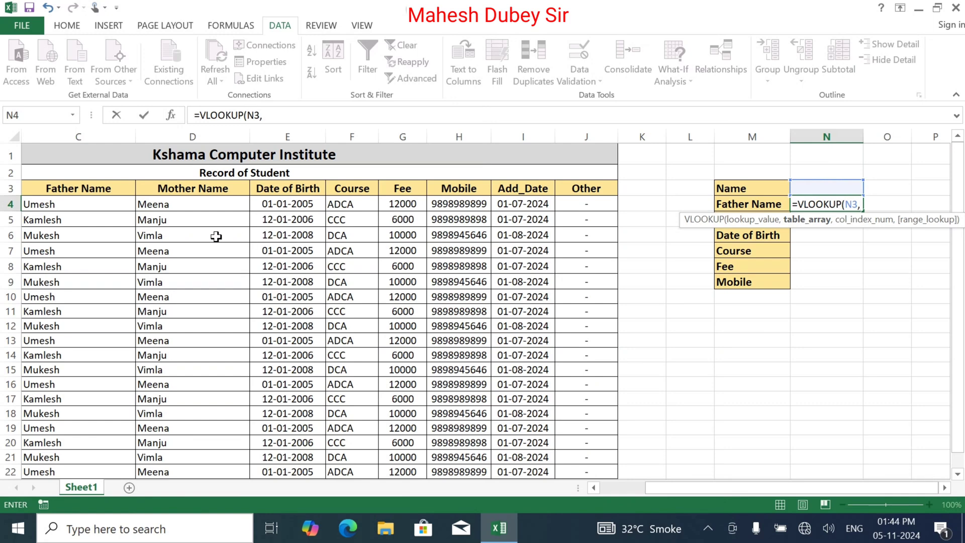
{"action": "left_click", "coordinate": [611, 489]}
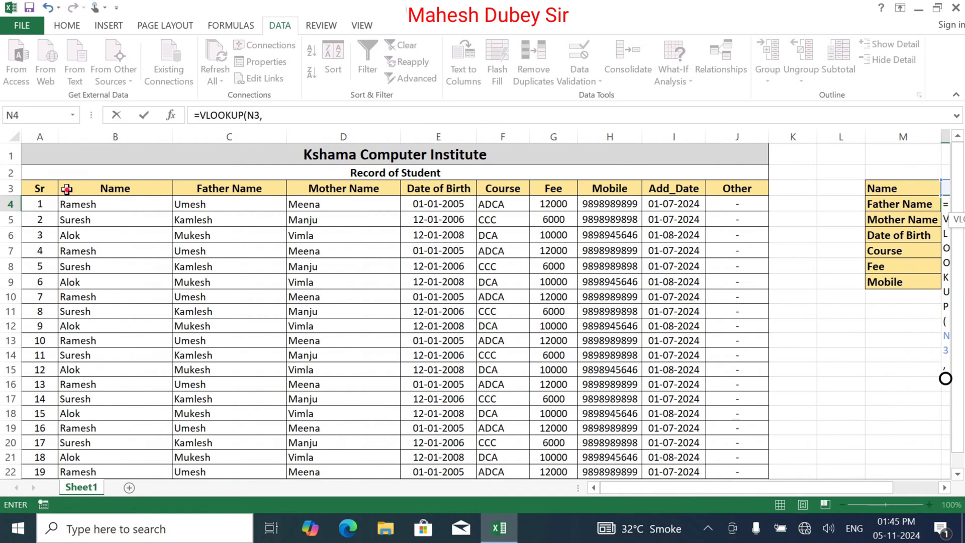
{"action": "left_click_drag", "start_coordinate": [67, 188], "coordinate": [752, 420]}
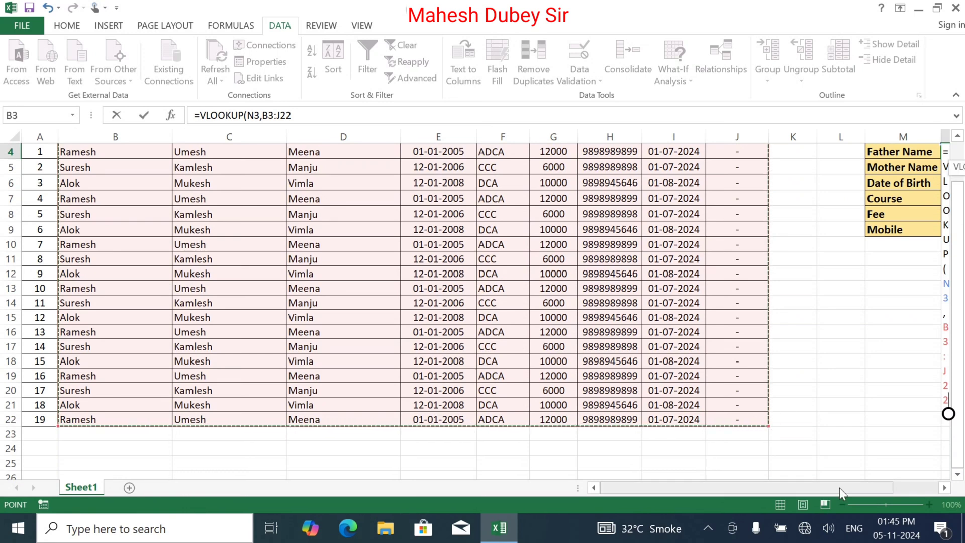
{"action": "left_click", "coordinate": [301, 115]}
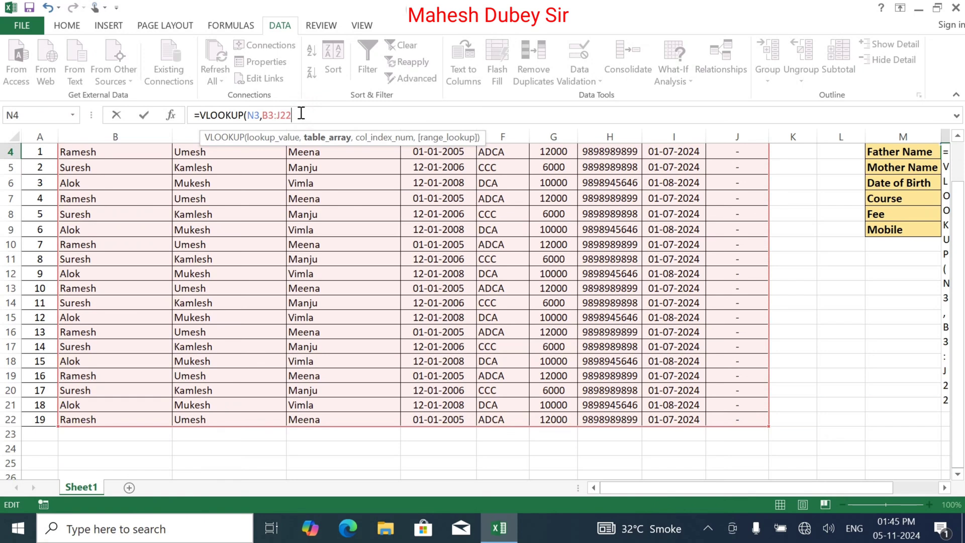
{"action": "type", "text": ",2"}
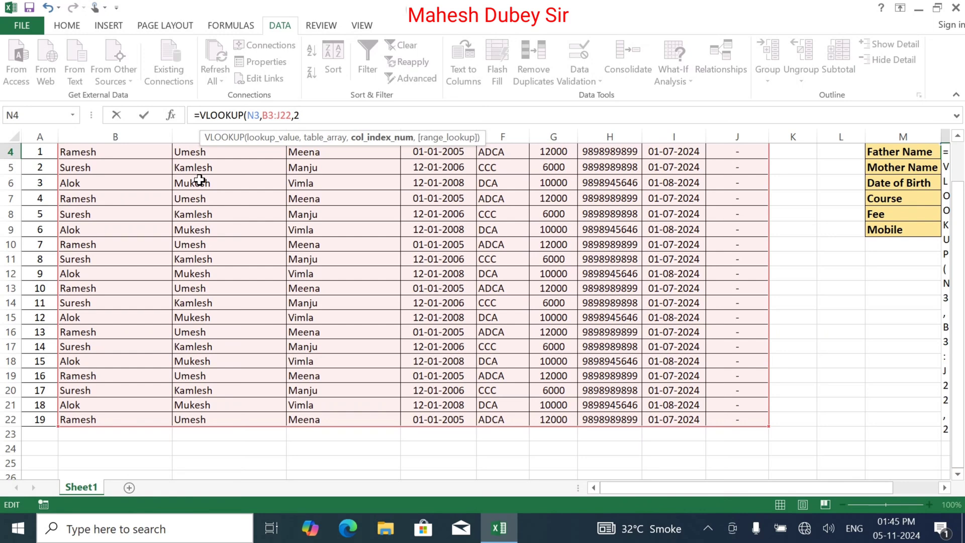
{"action": "type", "text": ","}
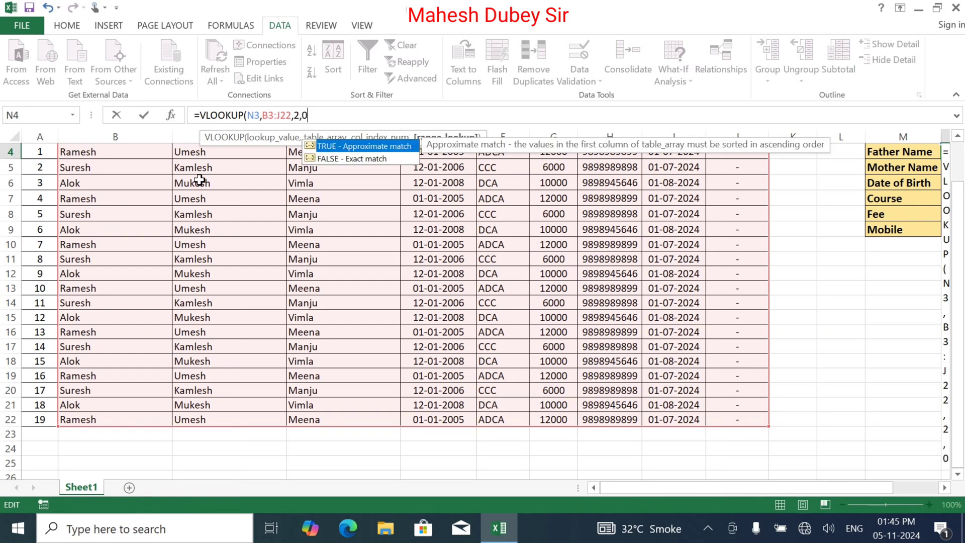
{"action": "type", "text": "0"}
{"action": "key", "text": "Return"}
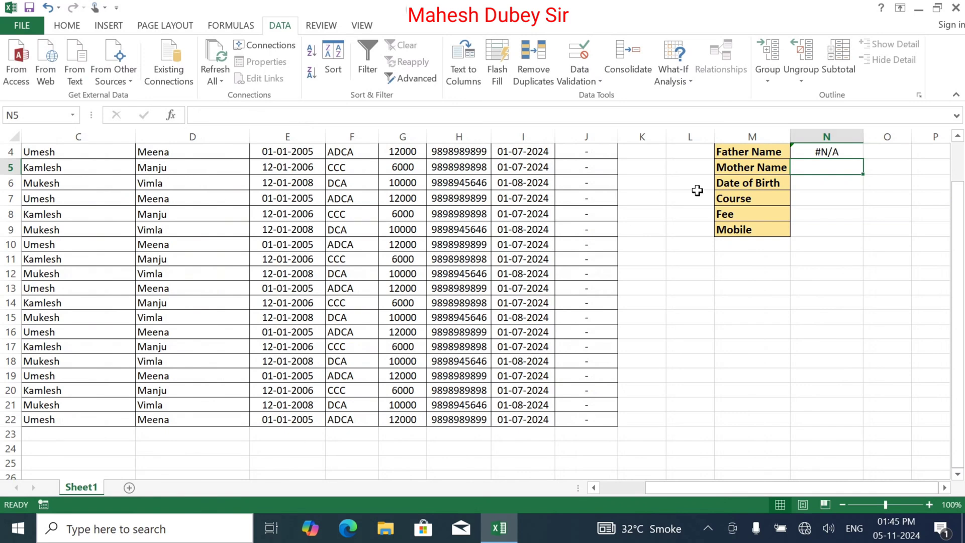
Choose Ramesh from N3's student name dropdown.
{"action": "left_click_drag", "start_coordinate": [957, 224], "coordinate": [955, 191]}
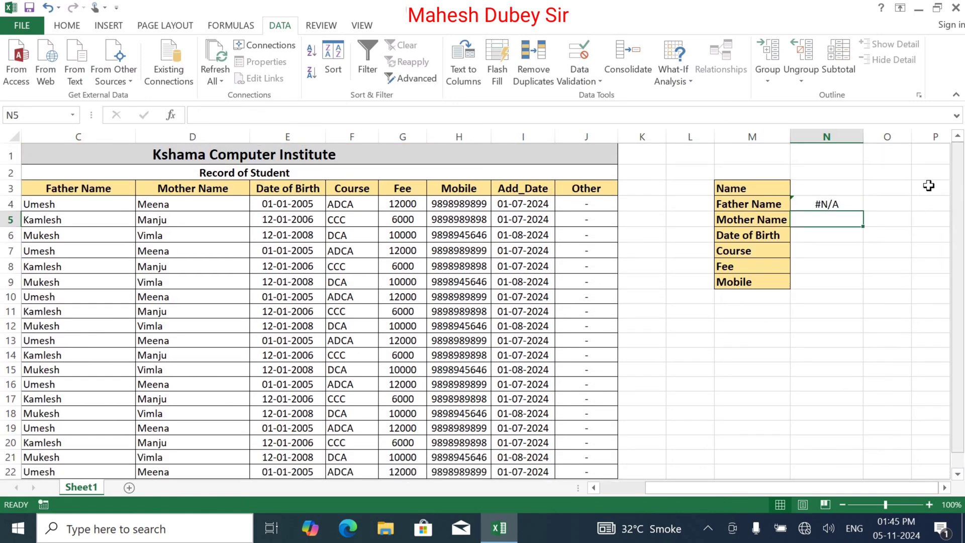
{"action": "left_click", "coordinate": [833, 187]}
{"action": "left_click", "coordinate": [870, 188]}
{"action": "left_click", "coordinate": [849, 203]}
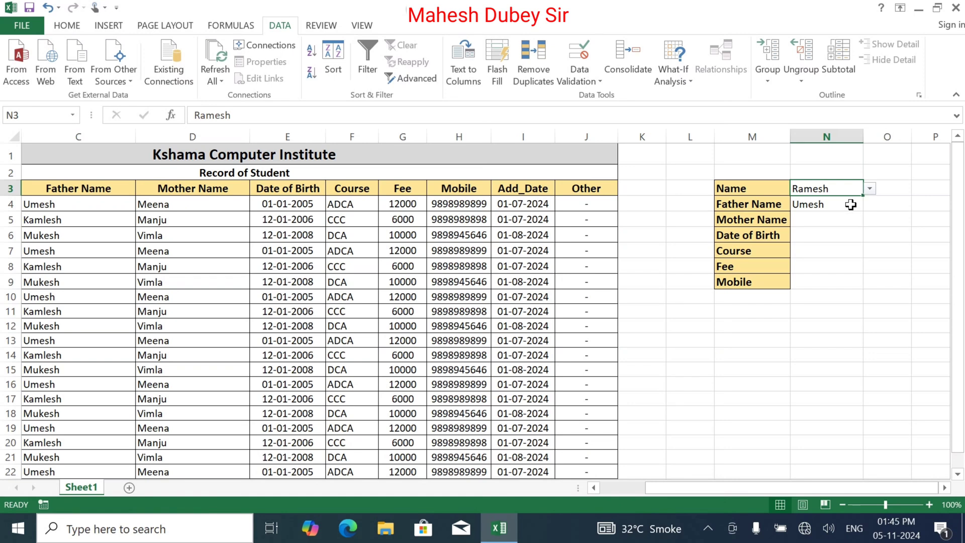
{"action": "left_click", "coordinate": [850, 205]}
Copy N4's VLOOKUP into N5 with column index 3 to return the mother's name.
{"action": "left_click", "coordinate": [818, 224]}
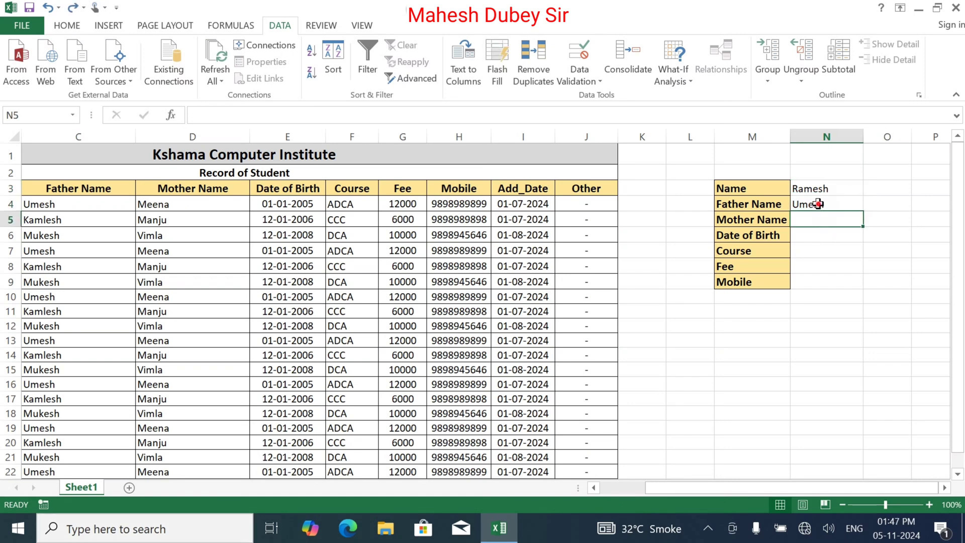
{"action": "left_click", "coordinate": [818, 203]}
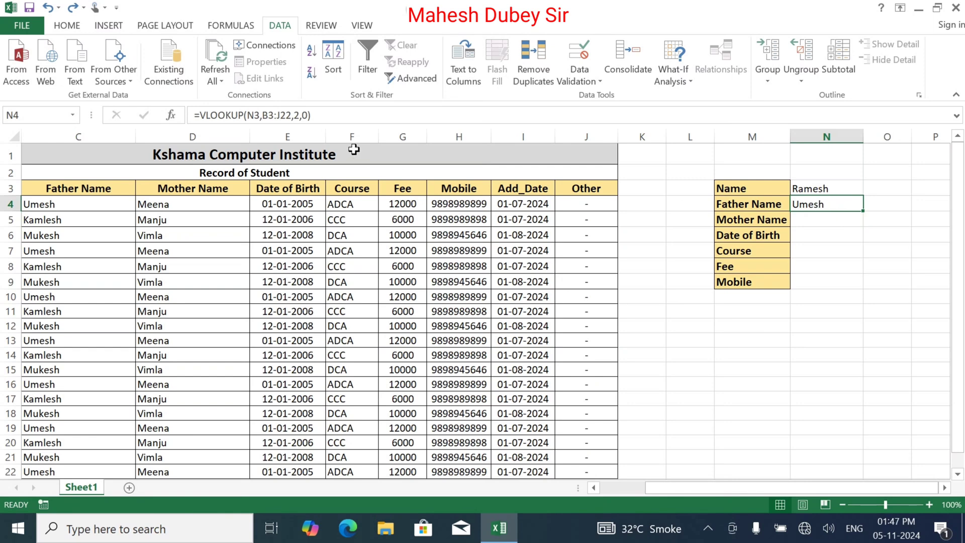
{"action": "left_click_drag", "start_coordinate": [347, 115], "coordinate": [191, 111]}
{"action": "key", "text": "ctrl+c"}
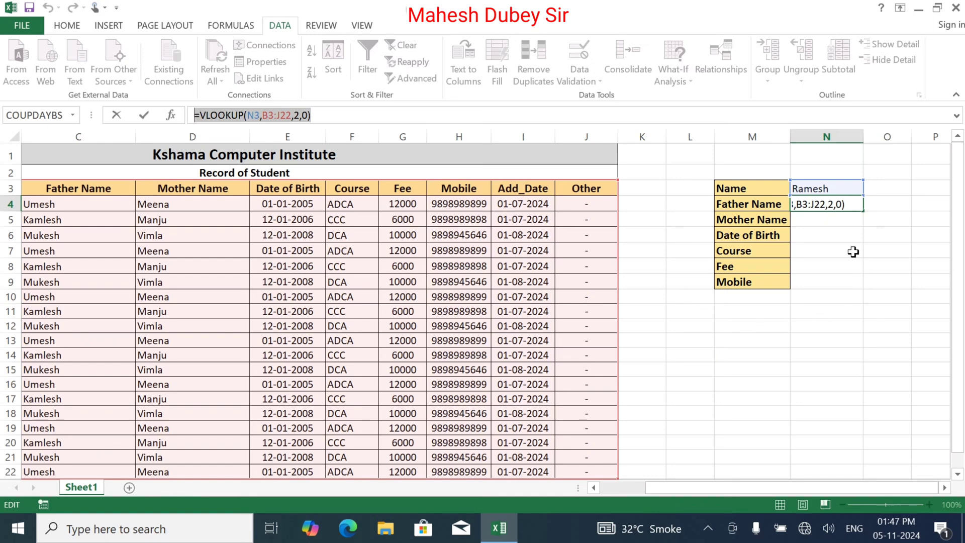
{"action": "key", "text": "Escape"}
{"action": "left_click", "coordinate": [832, 221]}
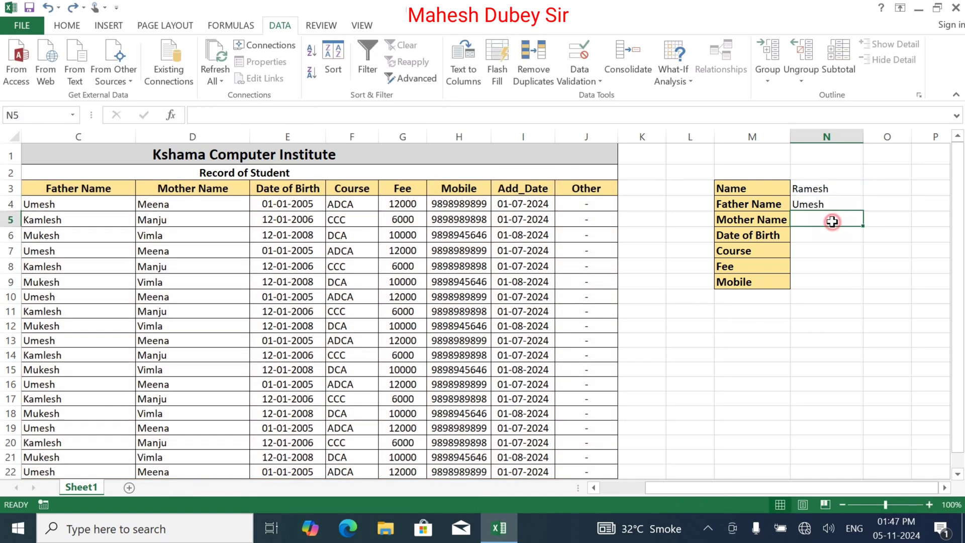
{"action": "left_click", "coordinate": [275, 117]}
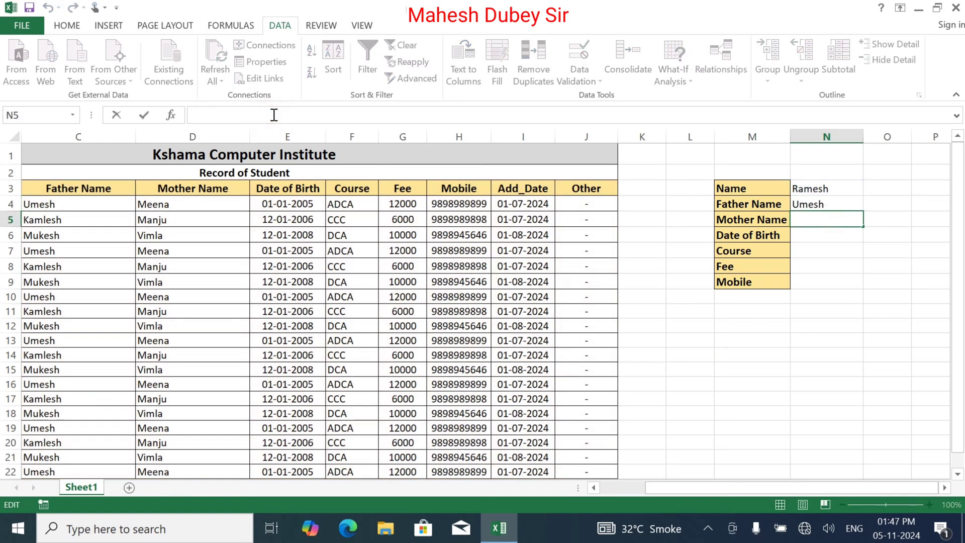
{"action": "key", "text": "ctrl+v"}
{"action": "left_click", "coordinate": [297, 117]}
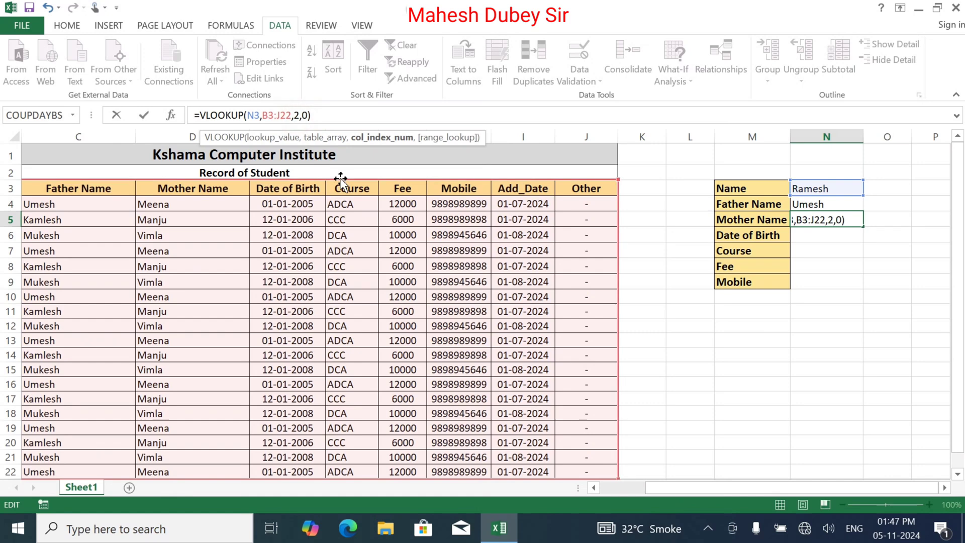
{"action": "key", "text": "BackSpace"}
{"action": "type", "text": "3"}
{"action": "key", "text": "Return"}
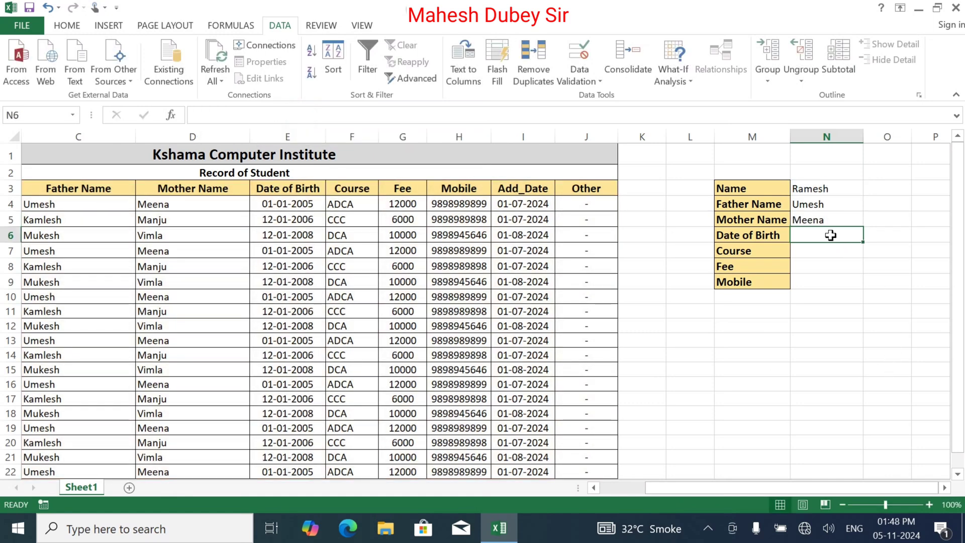
Paste the VLOOKUP into N6 with column index 4, returning date of birth 38353.
{"action": "left_click", "coordinate": [250, 117]}
{"action": "key", "text": "ctrl+v"}
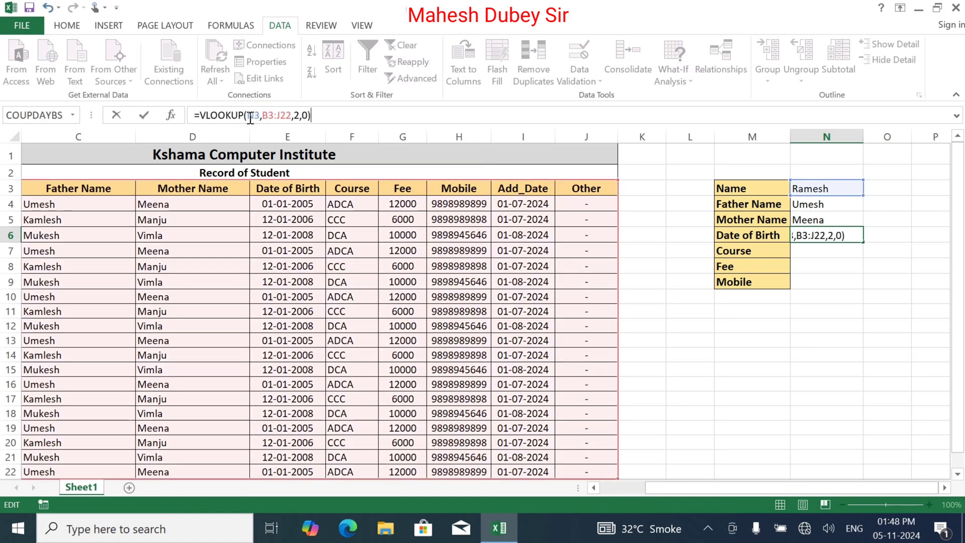
{"action": "left_click", "coordinate": [296, 113]}
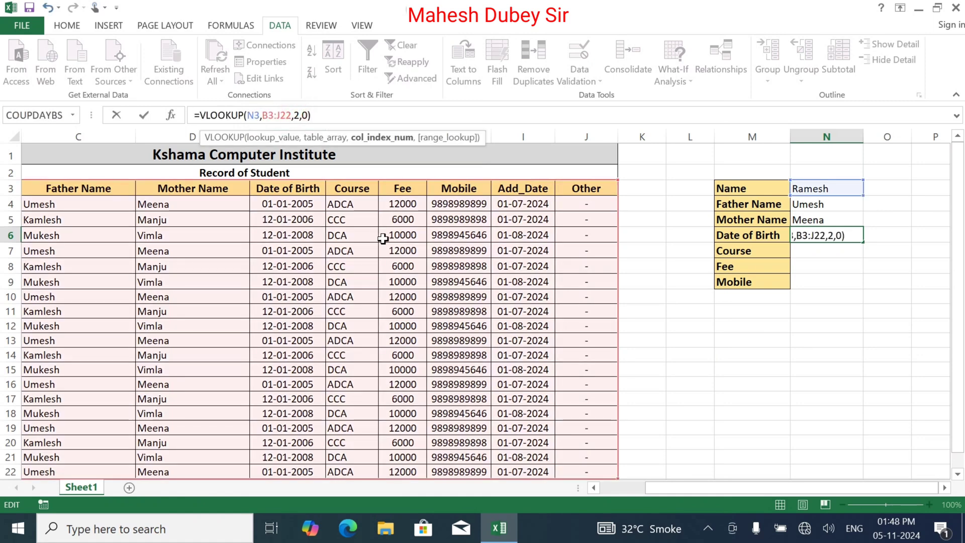
{"action": "key", "text": "BackSpace"}
{"action": "type", "text": "4"}
{"action": "key", "text": "Return"}
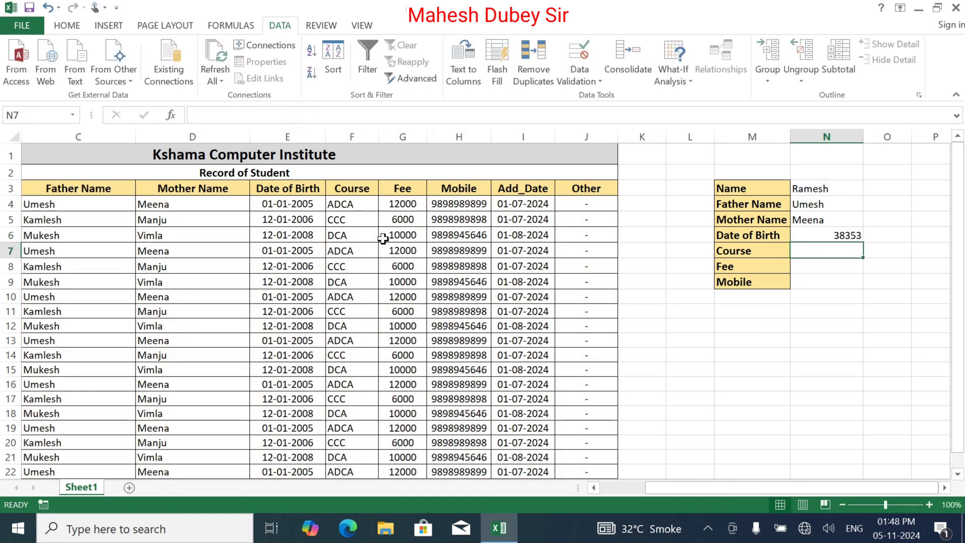
{"action": "left_click", "coordinate": [818, 237]}
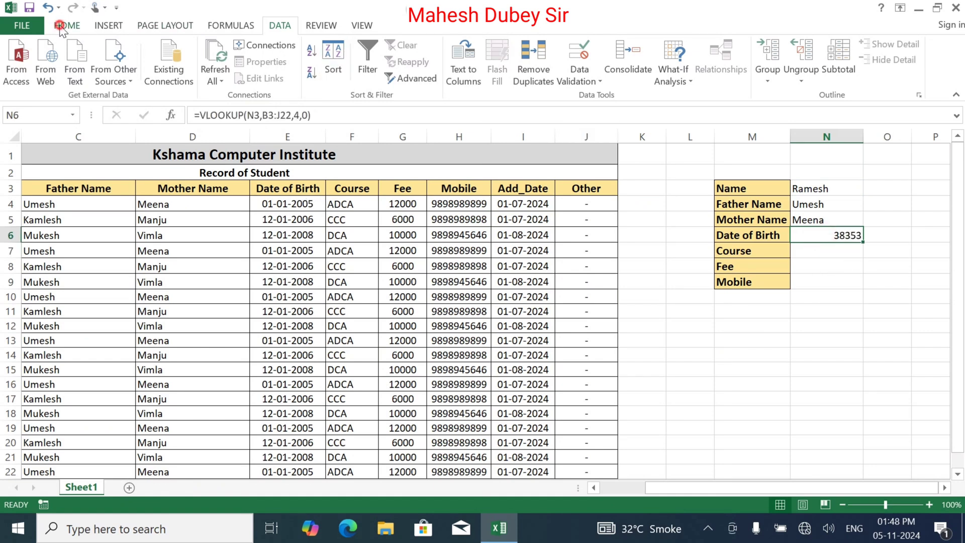
Format the birth date in N6 as Short Date.
{"action": "left_click", "coordinate": [62, 27]}
{"action": "left_click", "coordinate": [508, 52]}
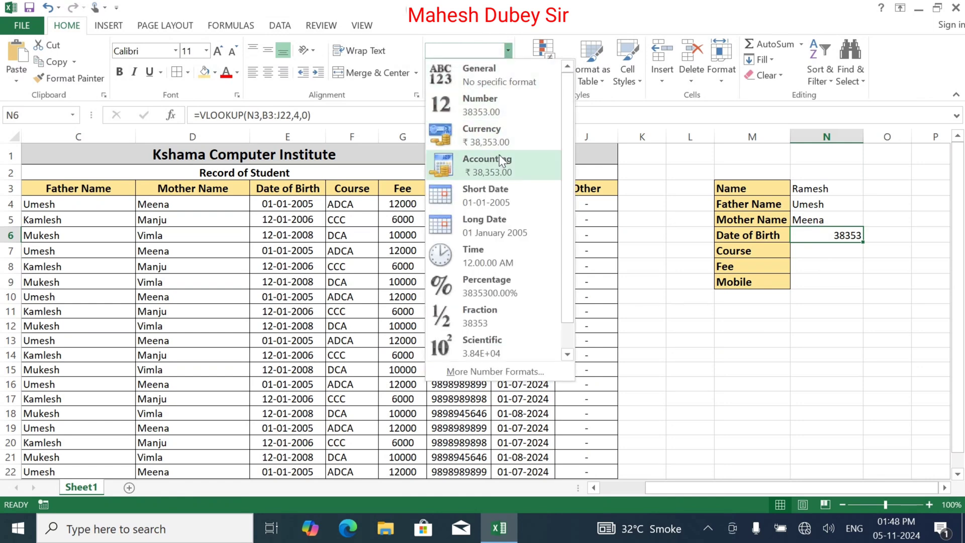
{"action": "left_click", "coordinate": [503, 206]}
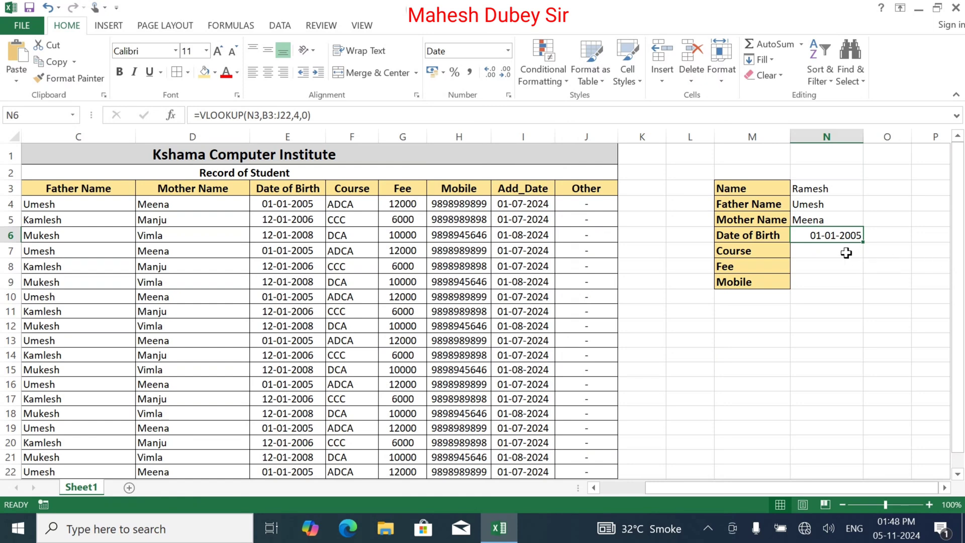
Paste the VLOOKUP into N7 with column index 5 so it shows ADCA.
{"action": "left_click", "coordinate": [822, 253]}
{"action": "double_click", "coordinate": [823, 253]}
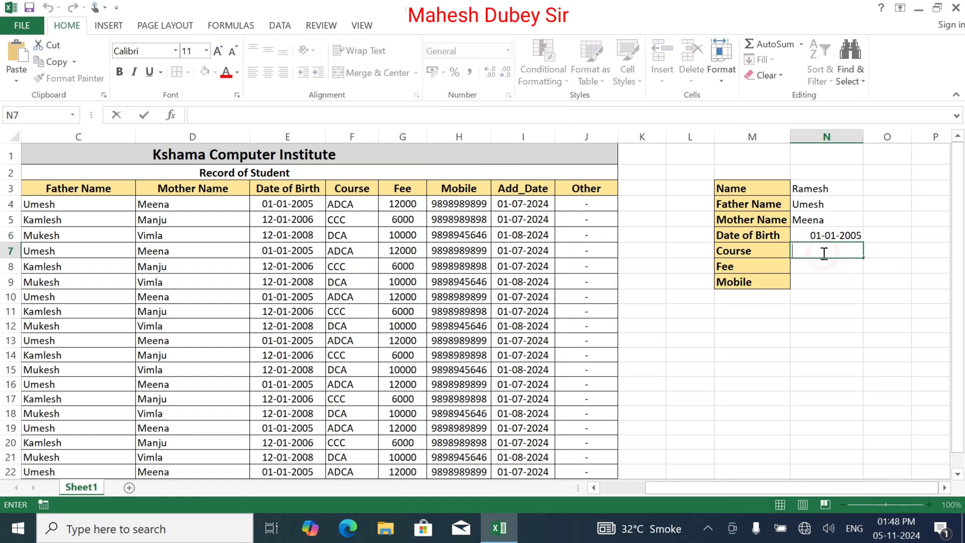
{"action": "type", "text": "=VLOOKUP(N3,B3:J22,2,0)"}
{"action": "left_click", "coordinate": [891, 251]}
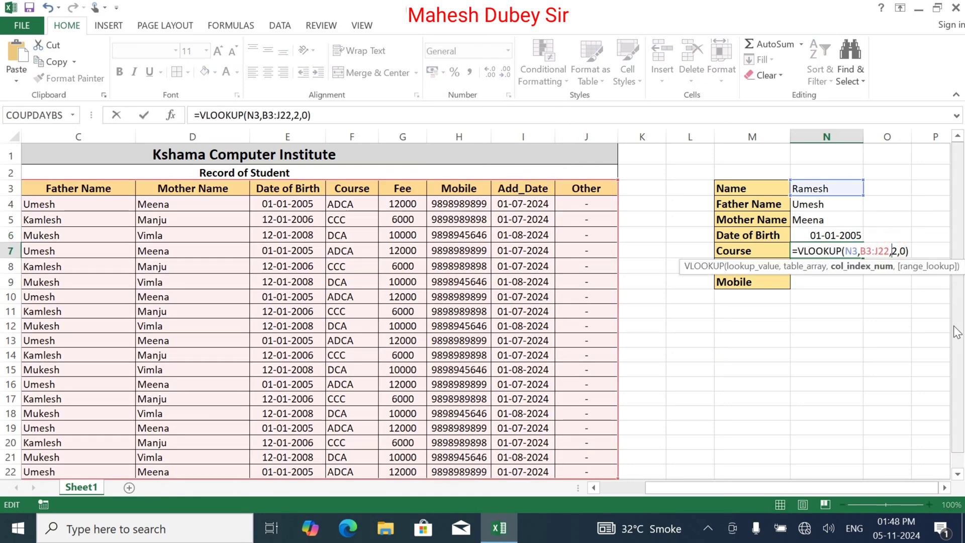
{"action": "key", "text": "Delete"}
{"action": "type", "text": "5"}
{"action": "key", "text": "Return"}
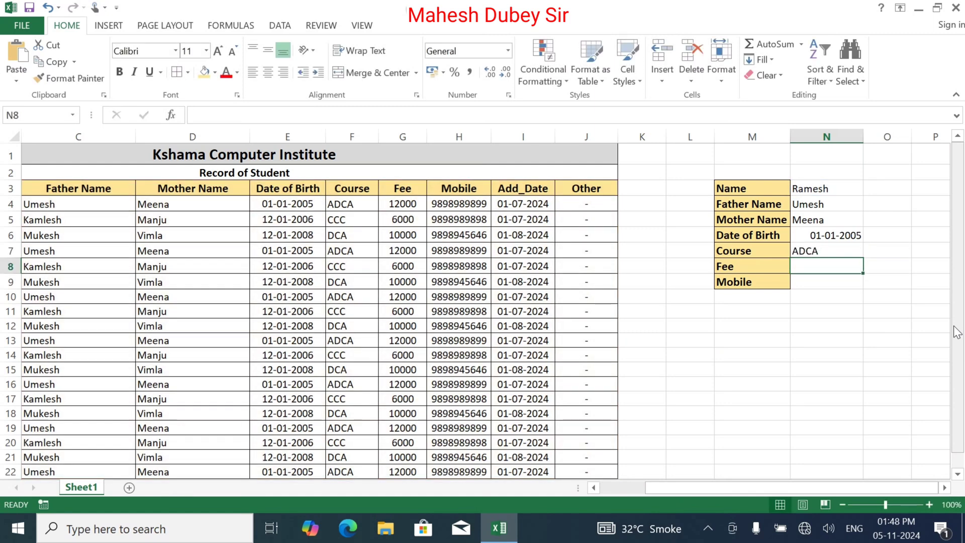
Paste the VLOOKUP into N8 with column index 6 so it shows fee 12000.
{"action": "double_click", "coordinate": [820, 263]}
{"action": "type", "text": "=VLOOKUP(N3,B3:J22,2,0)"}
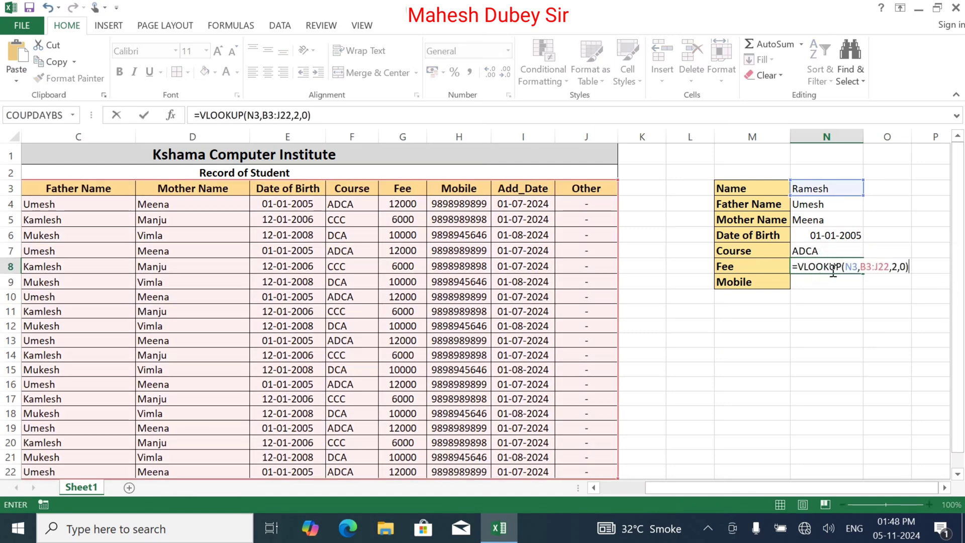
{"action": "left_click", "coordinate": [892, 268]}
{"action": "key", "text": "Delete"}
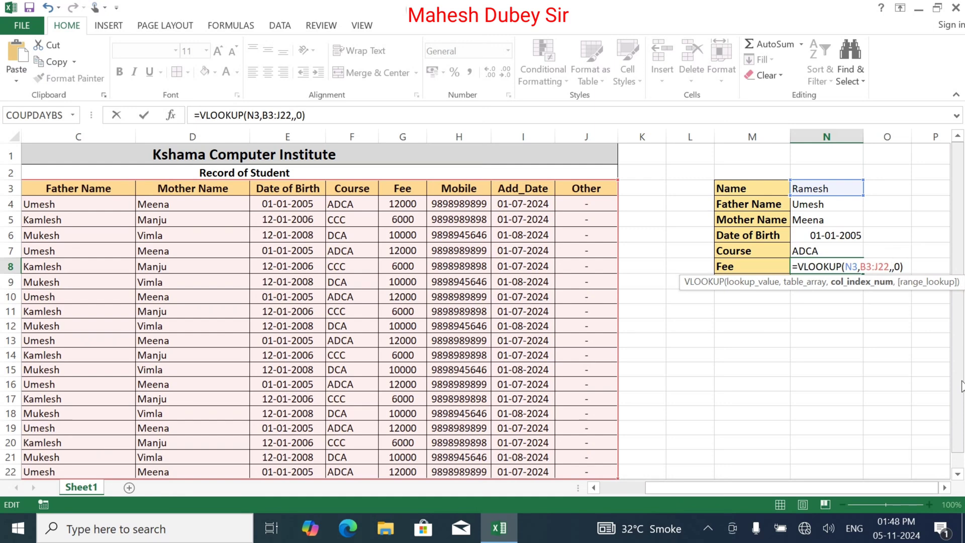
{"action": "type", "text": "6"}
{"action": "key", "text": "Return"}
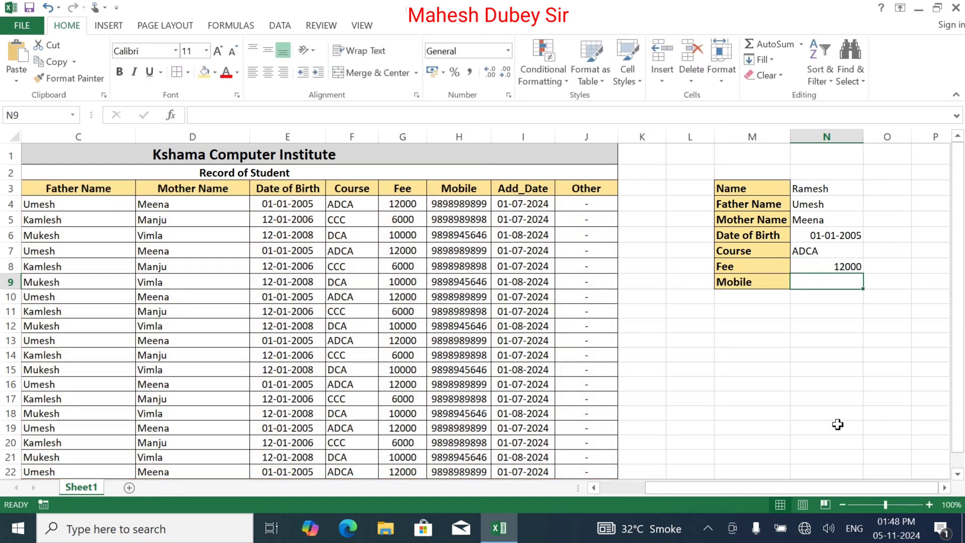
Paste the VLOOKUP into N9 with column index 7 to show the mobile number.
{"action": "double_click", "coordinate": [832, 282]}
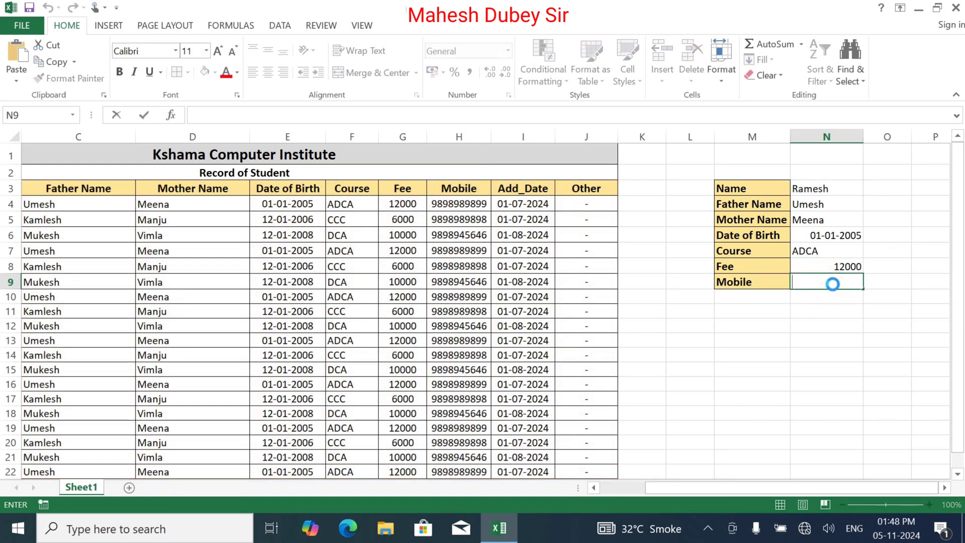
{"action": "type", "text": "=VLOOKUP(N3,B3:J22,2,0)"}
{"action": "left_click", "coordinate": [896, 282]}
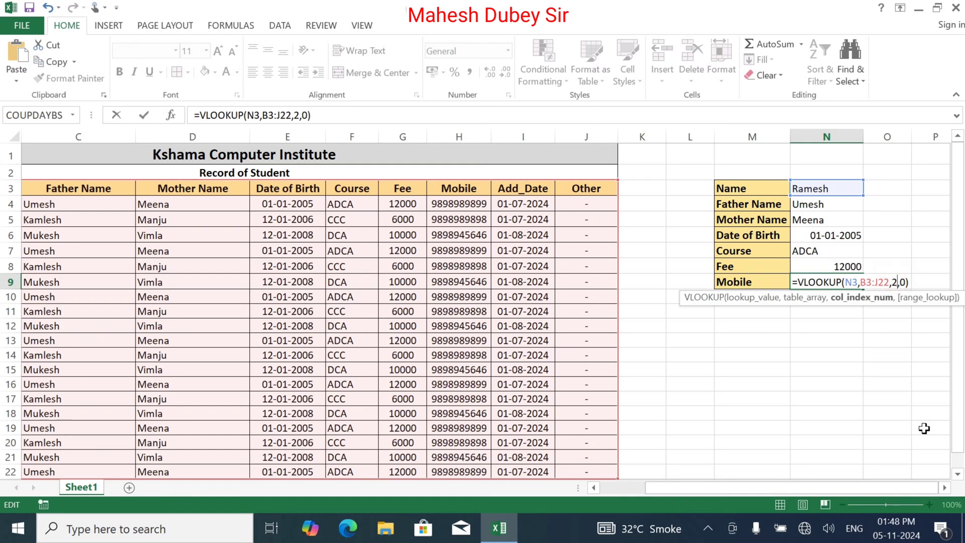
{"action": "key", "text": "BackSpace"}
{"action": "type", "text": "7"}
{"action": "key", "text": "Return"}
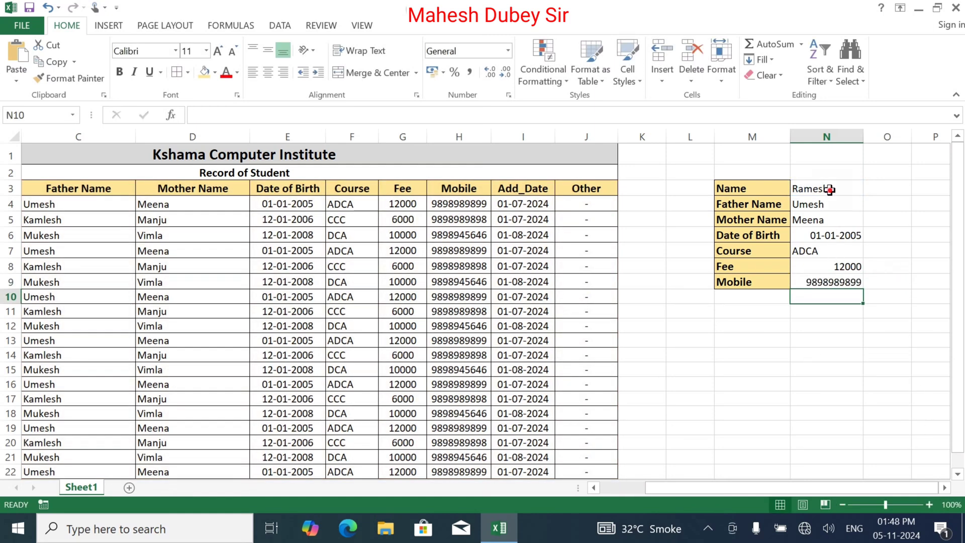
Left-align the looked-up values in N3:N9.
{"action": "left_click_drag", "start_coordinate": [830, 195], "coordinate": [829, 276]}
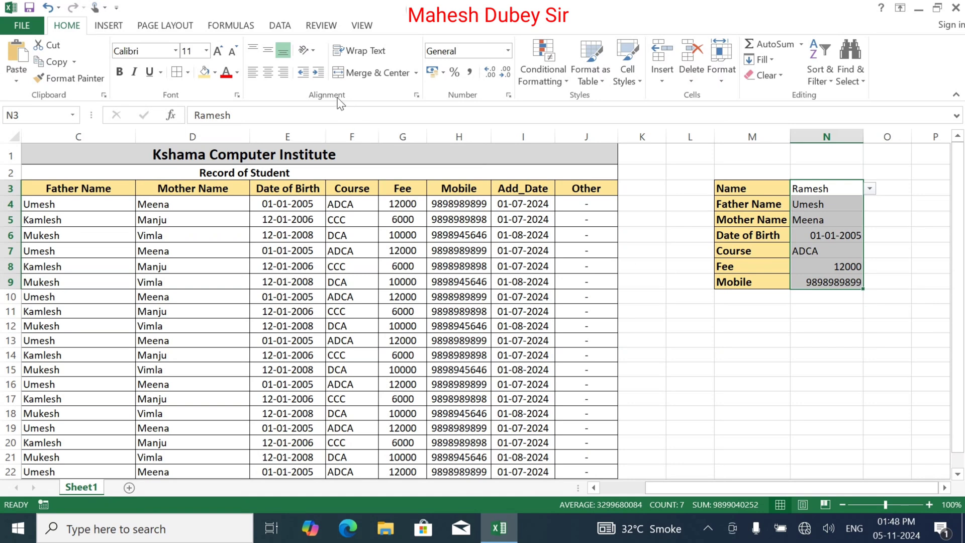
{"action": "left_click", "coordinate": [283, 73]}
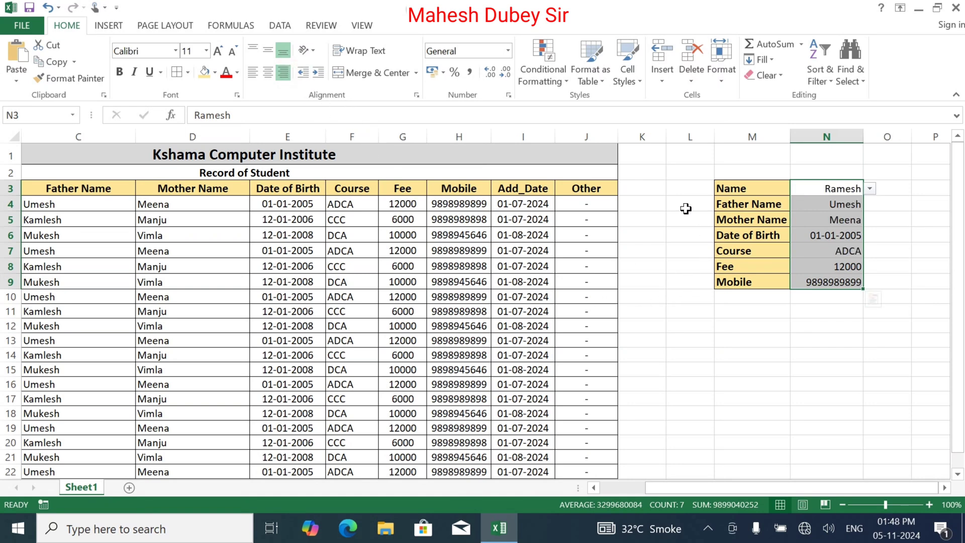
{"action": "left_click", "coordinate": [252, 72]}
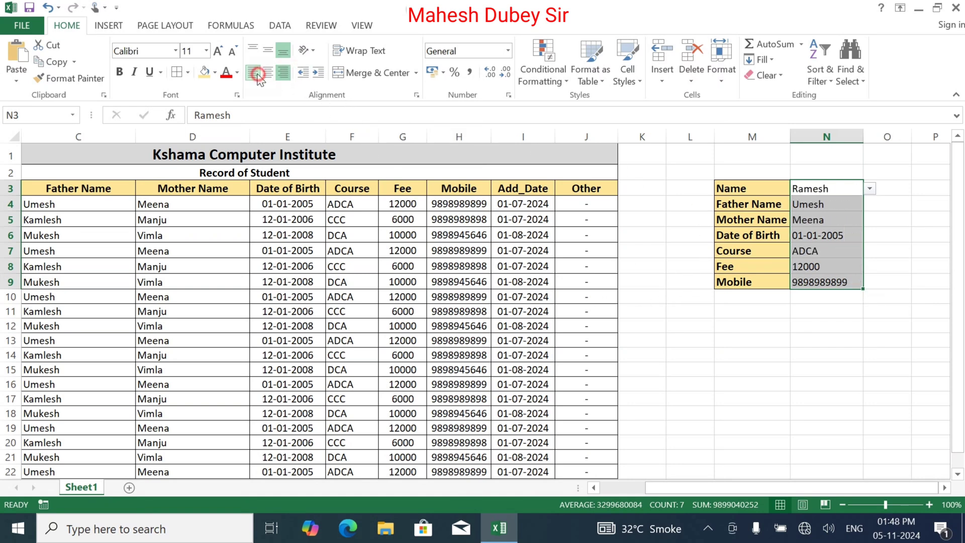
{"action": "left_click", "coordinate": [782, 324]}
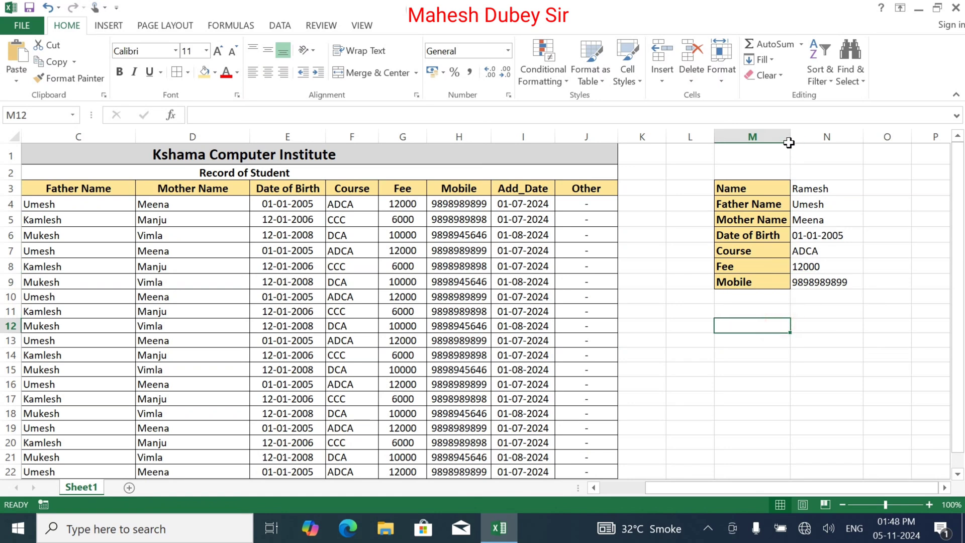
Insert a new narrow spacer column N and give its N3:N9 cells No Fill.
{"action": "mouse_move", "coordinate": [790, 141]}
{"action": "left_mouse_down"}
{"action": "mouse_move", "coordinate": [816, 142]}
{"action": "mouse_move", "coordinate": [790, 142]}
{"action": "left_mouse_up"}
{"action": "left_click", "coordinate": [820, 141]}
{"action": "right_click", "coordinate": [819, 141]}
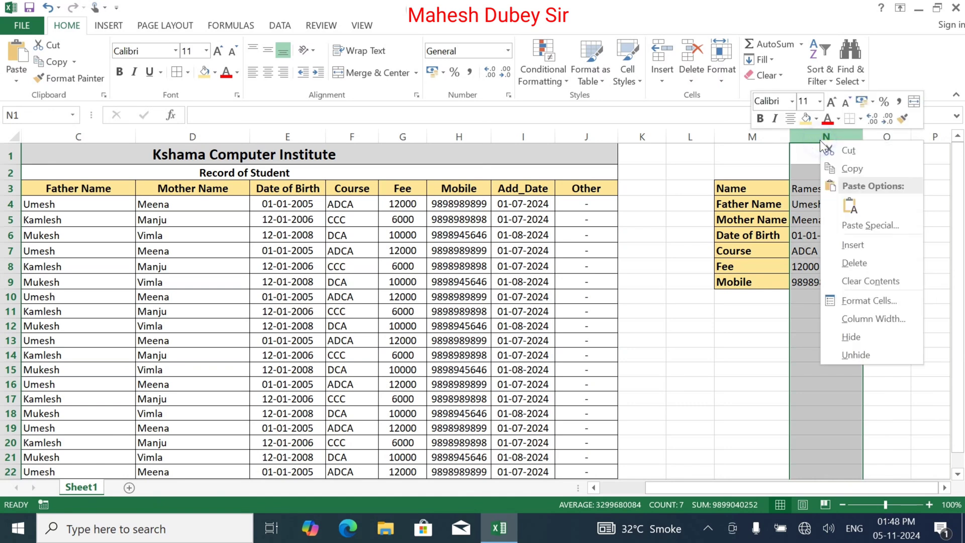
{"action": "left_click", "coordinate": [853, 244]}
{"action": "left_click", "coordinate": [807, 219]}
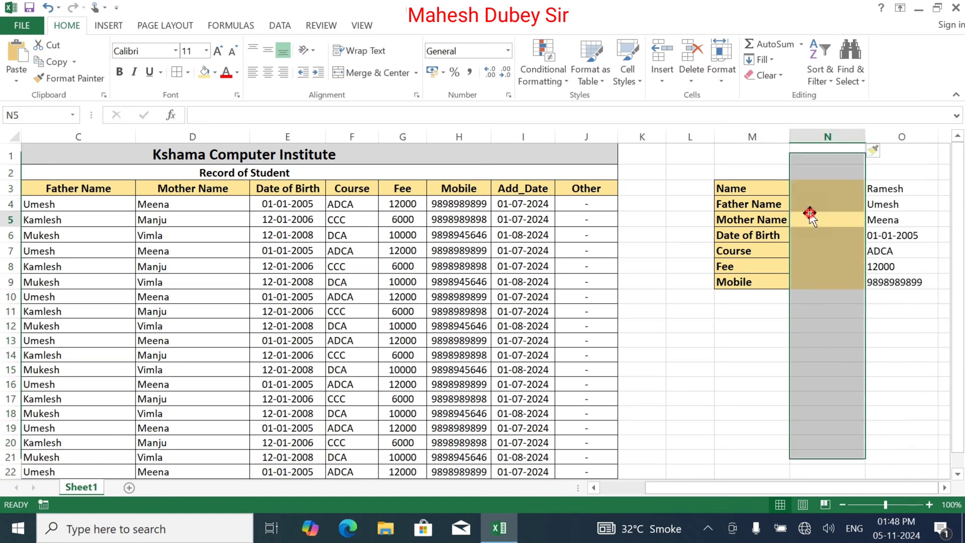
{"action": "left_click_drag", "start_coordinate": [863, 136], "coordinate": [796, 151]}
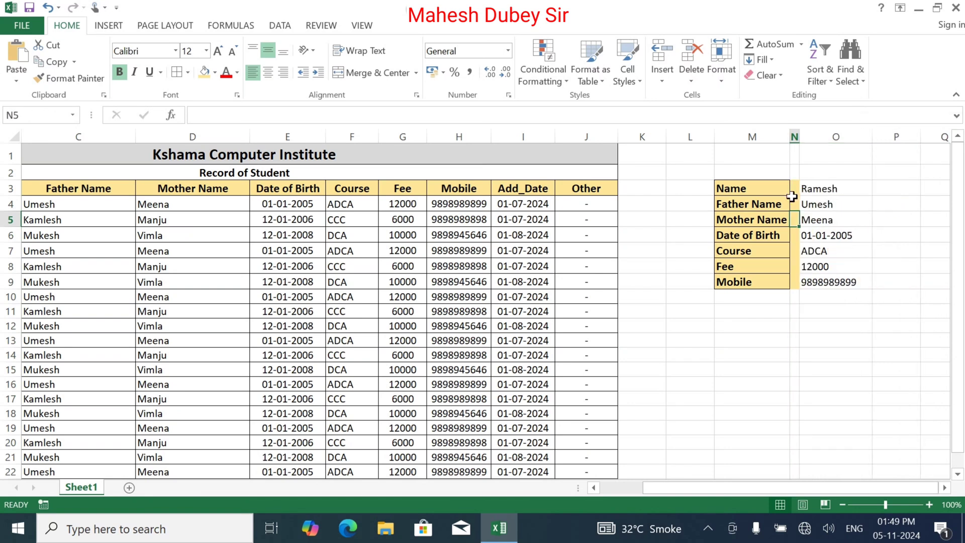
{"action": "left_click_drag", "start_coordinate": [794, 189], "coordinate": [793, 284]}
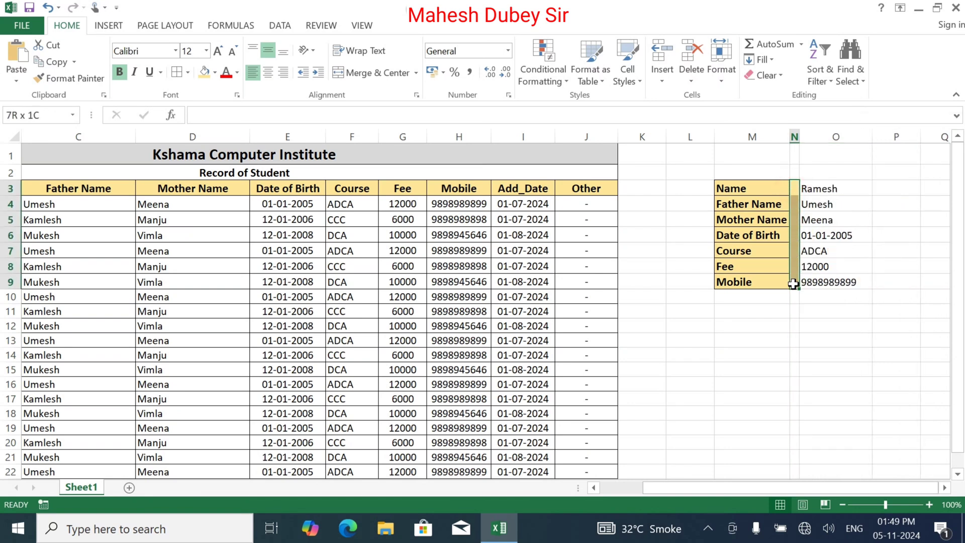
{"action": "left_click", "coordinate": [215, 73]}
{"action": "left_click", "coordinate": [231, 198]}
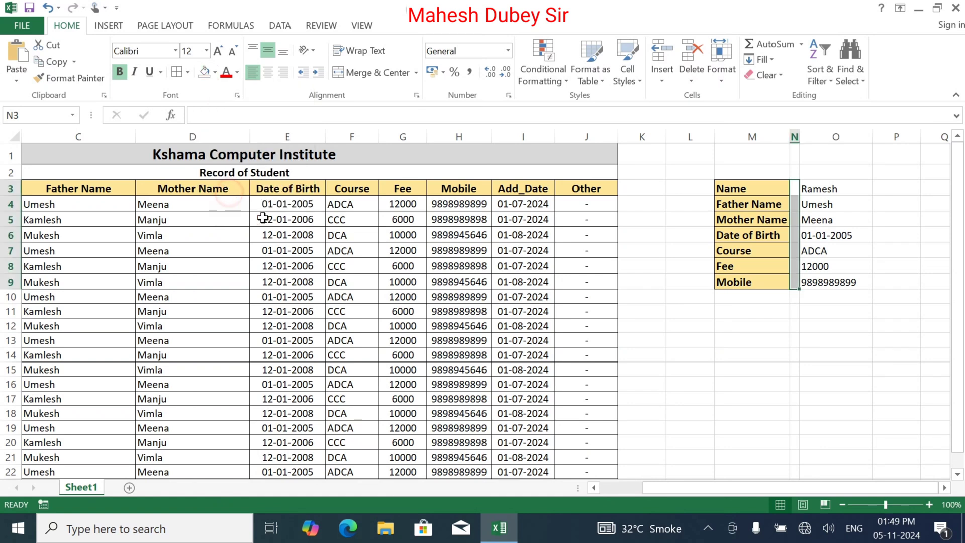
{"action": "left_click", "coordinate": [825, 371]}
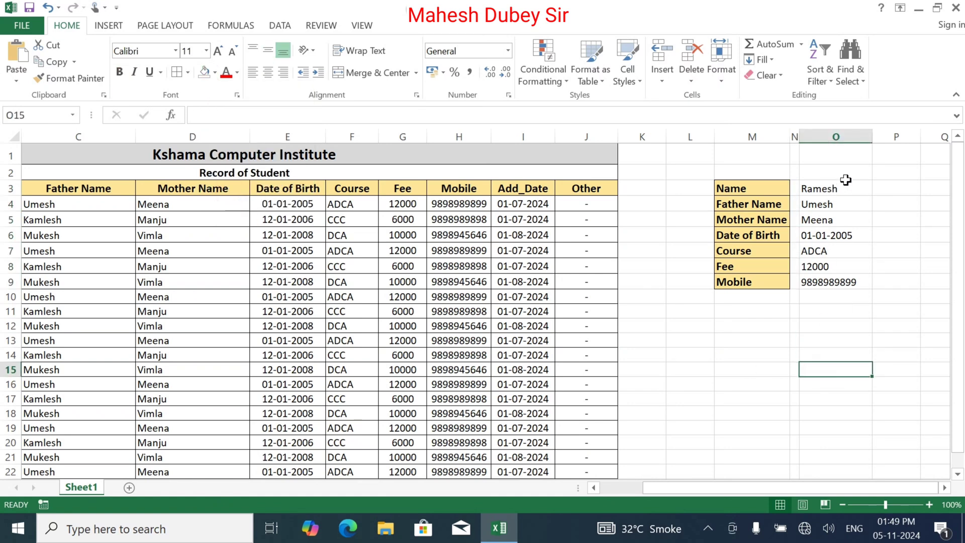
Put a Thick Box Border around the lookup panel M3:O9.
{"action": "left_click_drag", "start_coordinate": [847, 184], "coordinate": [733, 280]}
{"action": "left_click", "coordinate": [188, 74]}
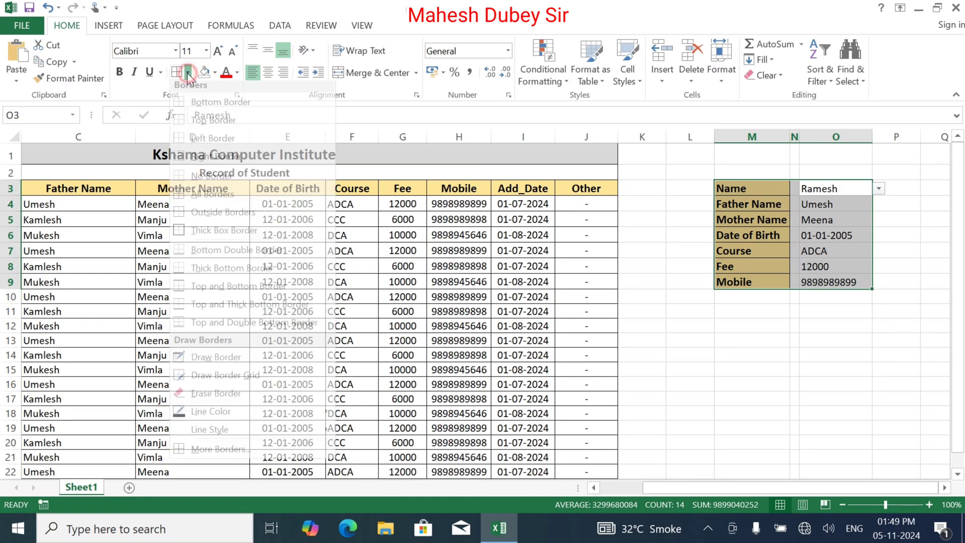
{"action": "left_click", "coordinate": [216, 230]}
{"action": "left_click", "coordinate": [689, 297]}
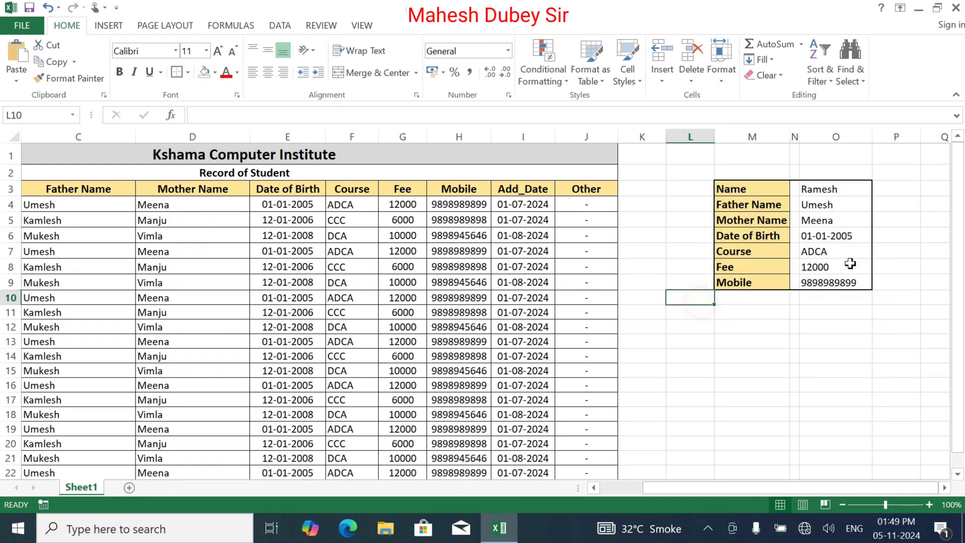
{"action": "left_click", "coordinate": [858, 186]}
{"action": "left_click", "coordinate": [879, 189]}
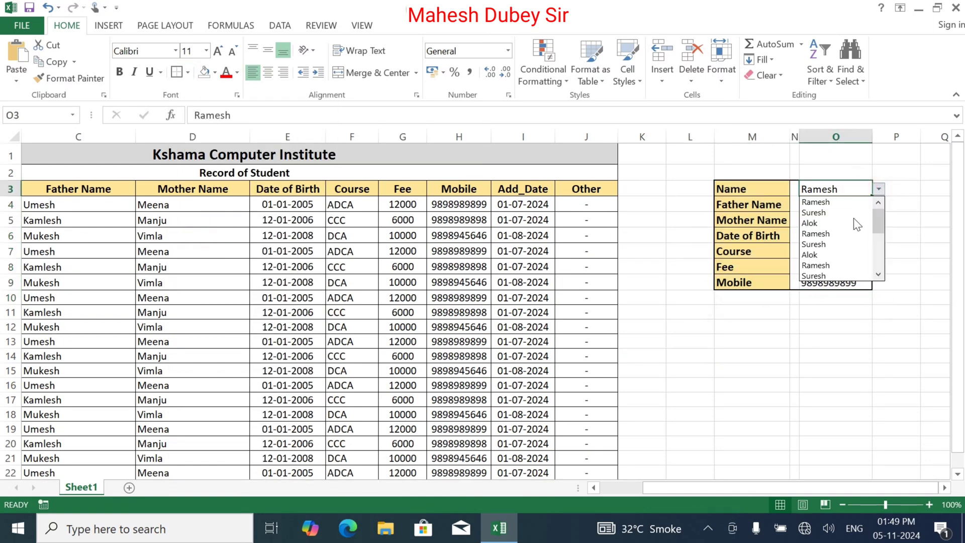
Switch O3 to other students, ending on Alok (DCA, fee 10000), then scroll back to column A.
{"action": "left_click", "coordinate": [849, 213]}
{"action": "left_click", "coordinate": [879, 190]}
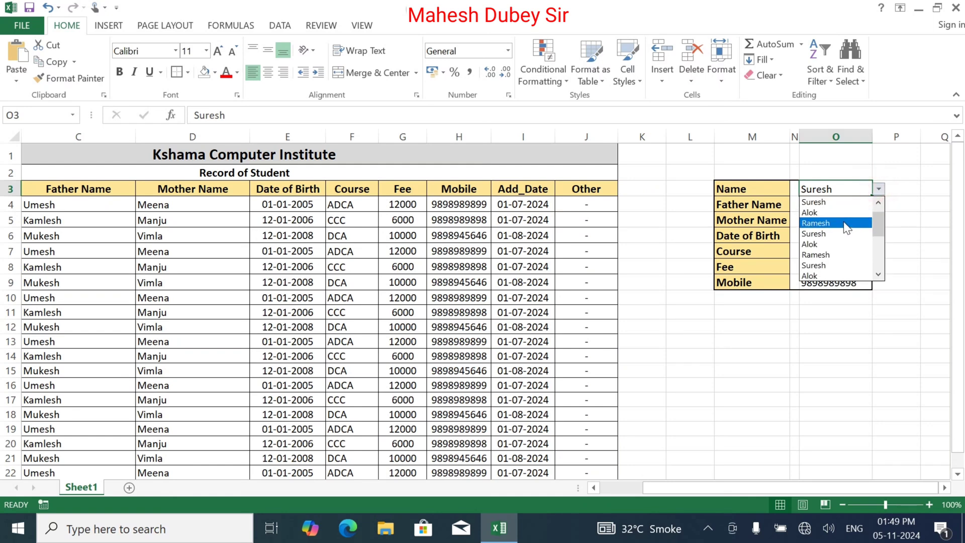
{"action": "left_click", "coordinate": [846, 213]}
{"action": "left_click", "coordinate": [774, 385]}
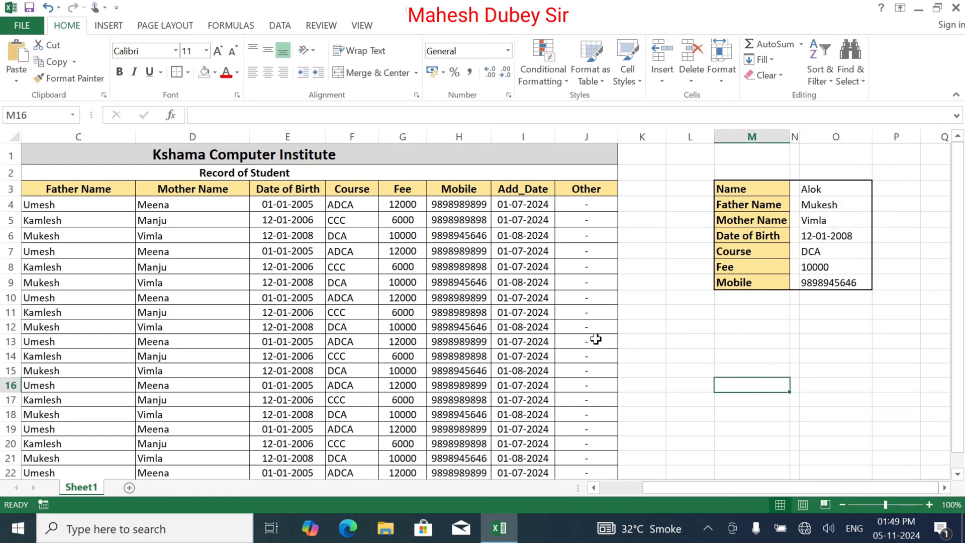
{"action": "left_click", "coordinate": [619, 487]}
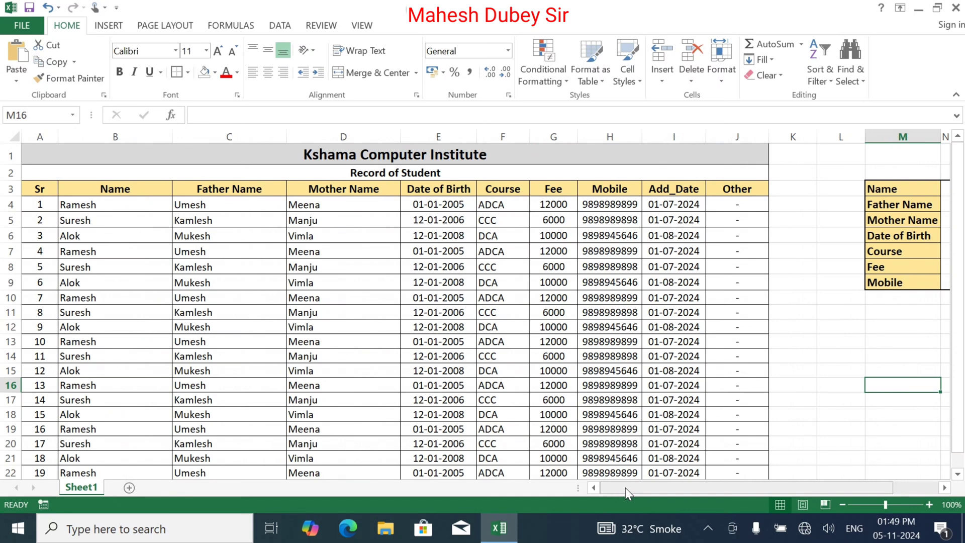